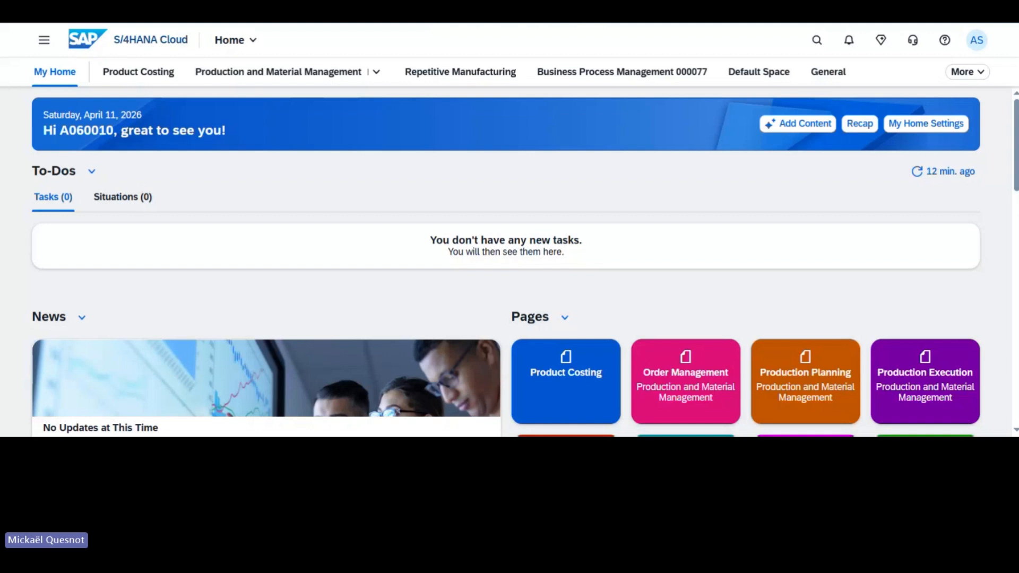
Find the Create Production Order app with a search restricted to apps and open it.
{"action": "left_click", "coordinate": [817, 40]}
{"action": "left_click", "coordinate": [594, 42]}
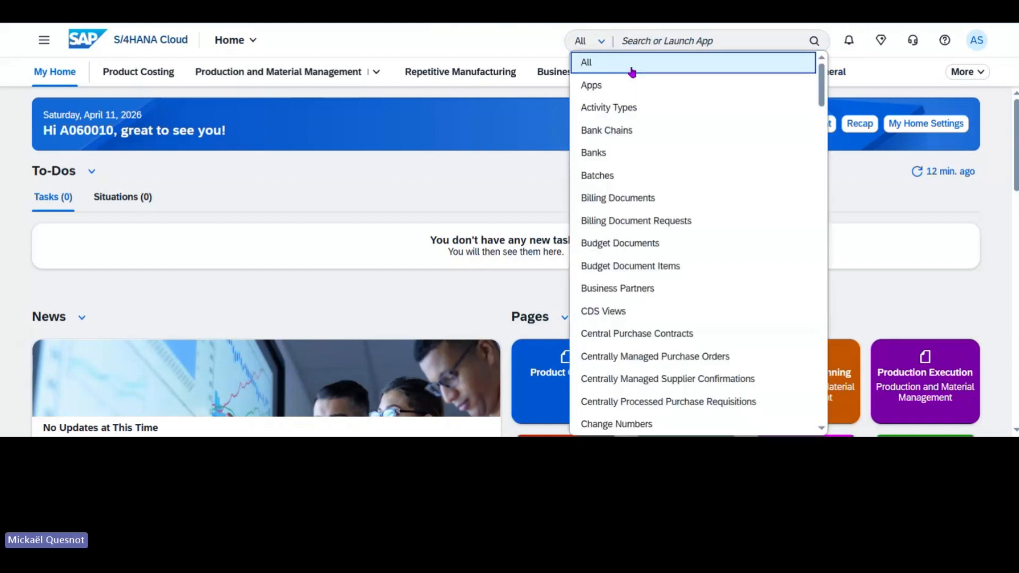
{"action": "left_click", "coordinate": [609, 88]}
{"action": "type", "text": "Create Production Order"}
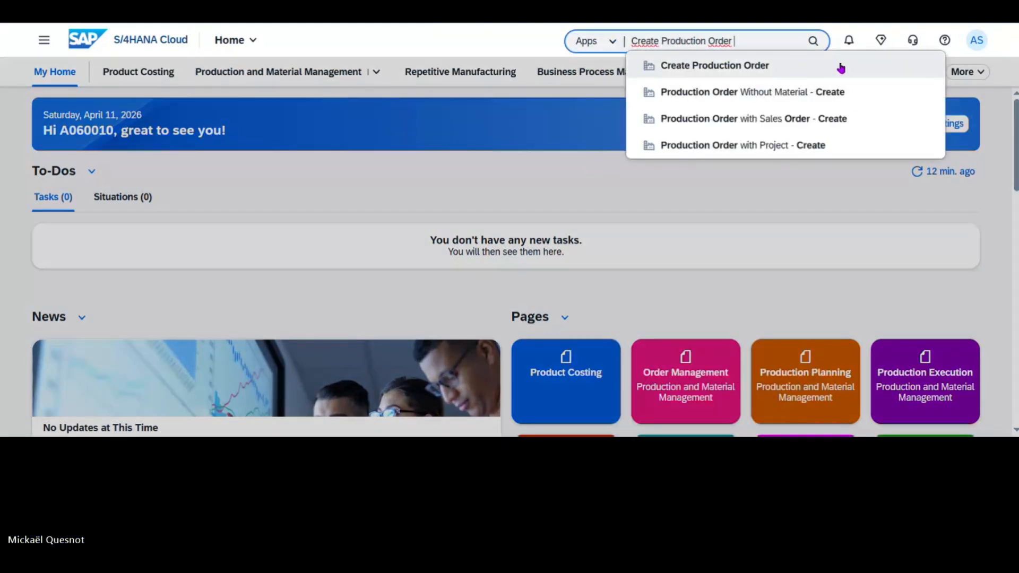
{"action": "left_click", "coordinate": [787, 66]}
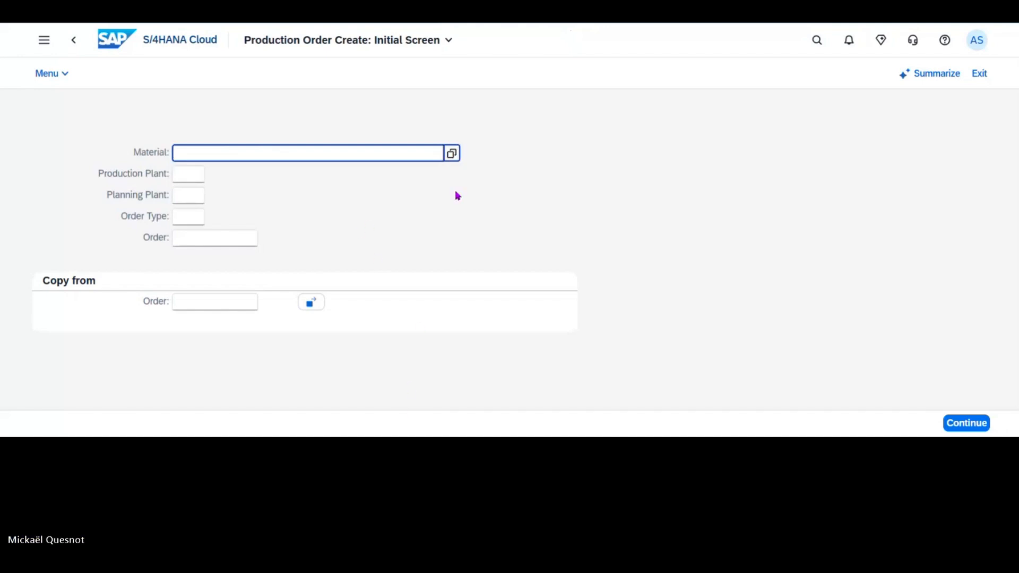
Set the material of the new production order to FG126.
{"action": "type", "text": "FG126"}
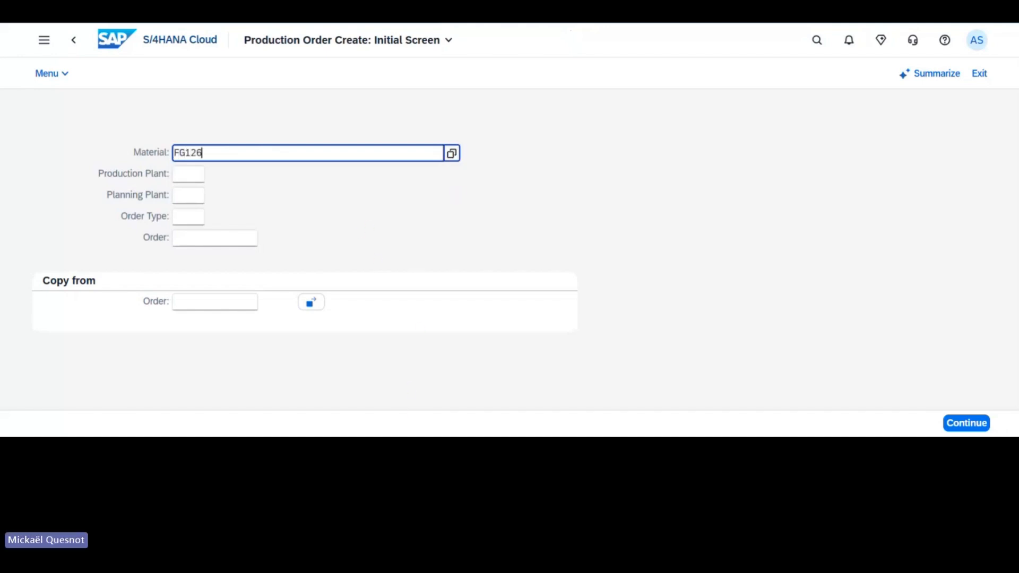
{"action": "left_click", "coordinate": [312, 237]}
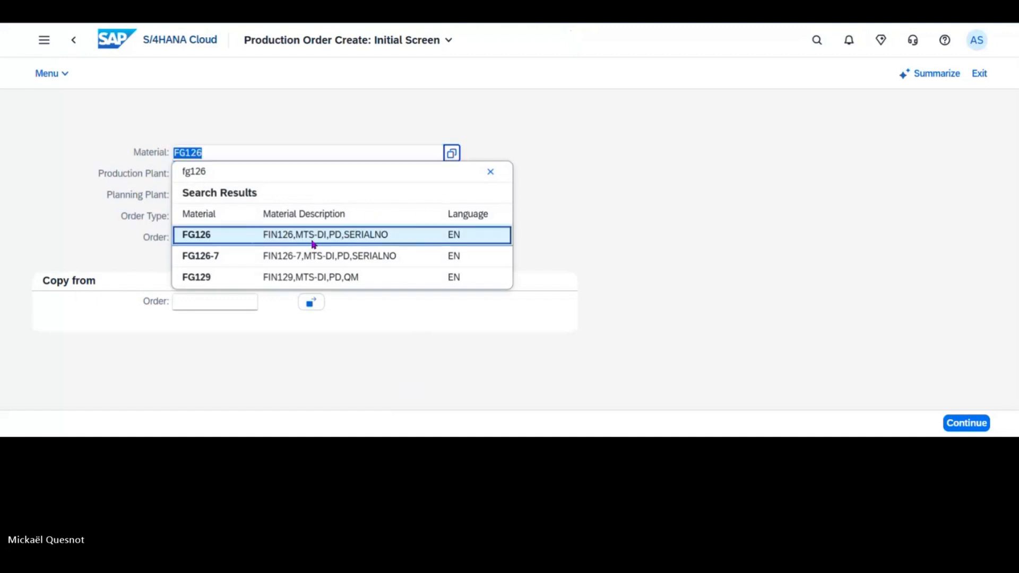
Enter production plant 1110 and try to look up the order types available for it.
{"action": "left_click", "coordinate": [195, 177]}
{"action": "type", "text": "11"}
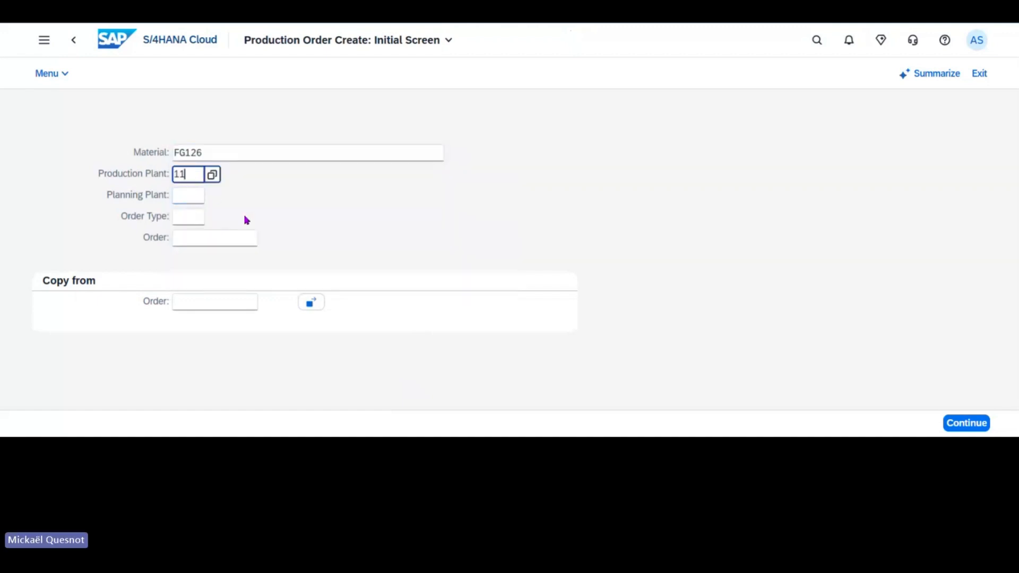
{"action": "type", "text": "10"}
{"action": "left_click", "coordinate": [291, 223]}
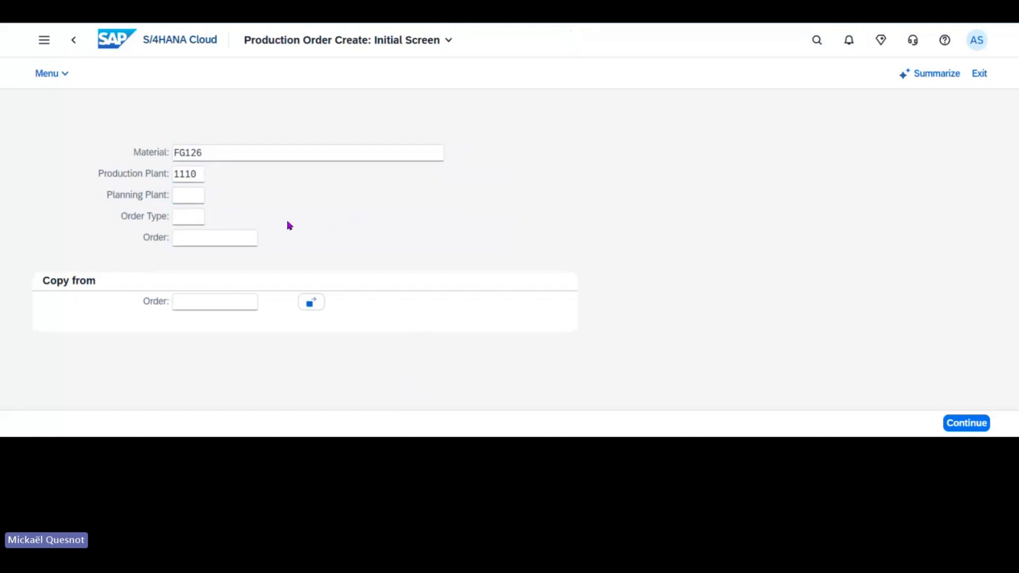
{"action": "left_click", "coordinate": [200, 222]}
{"action": "left_click", "coordinate": [212, 218]}
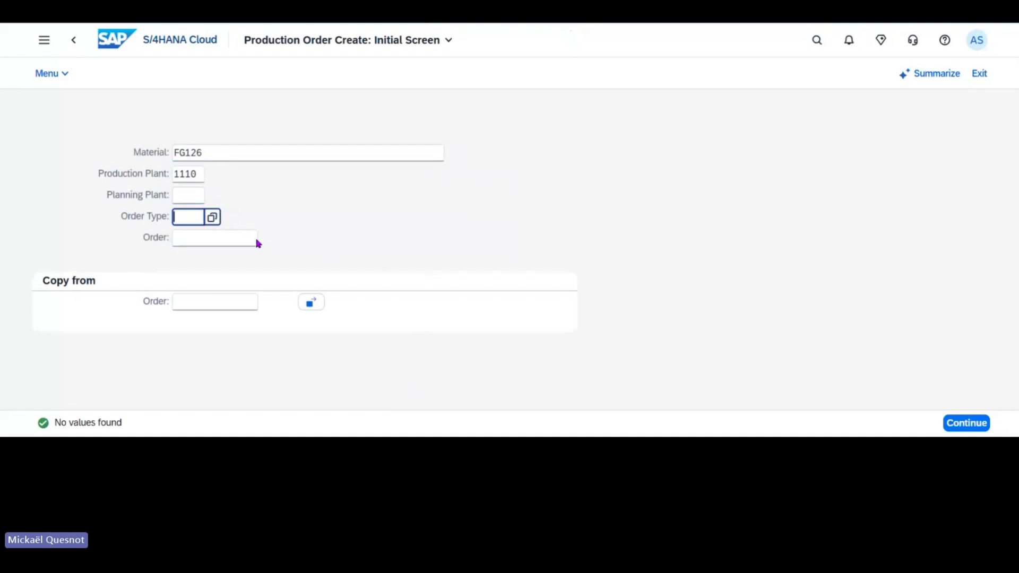
Set the production plant to 1010 and the order type to YBM1 from their value lists, and continue to the order header.
{"action": "left_click", "coordinate": [212, 175]}
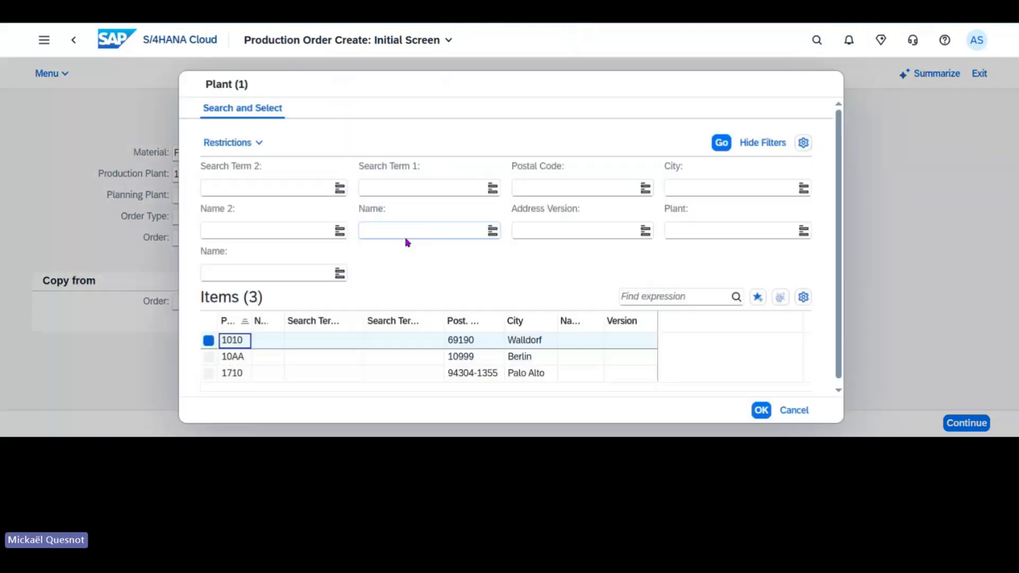
{"action": "double_click", "coordinate": [238, 342]}
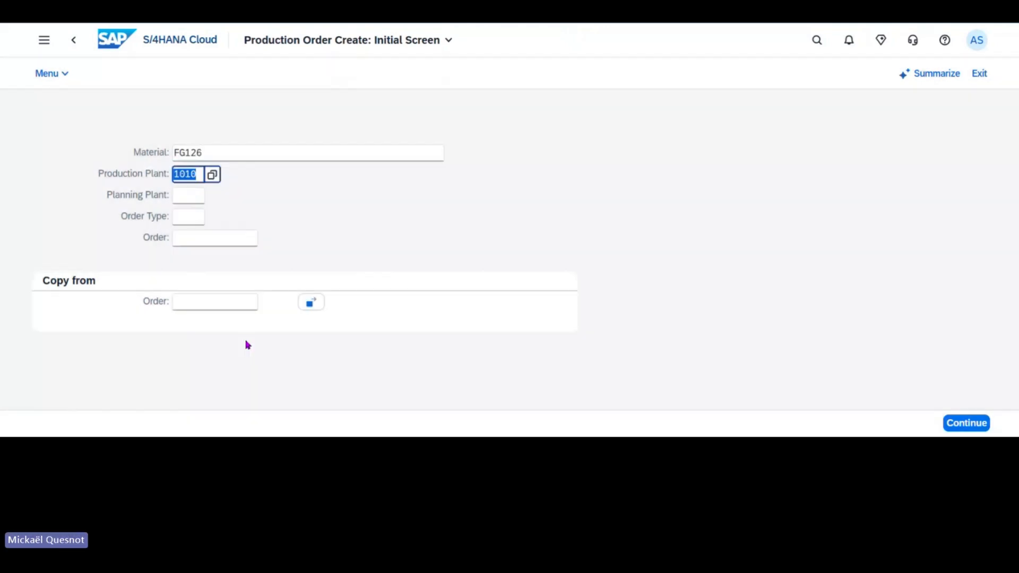
{"action": "left_click", "coordinate": [202, 221]}
{"action": "left_click", "coordinate": [212, 218]}
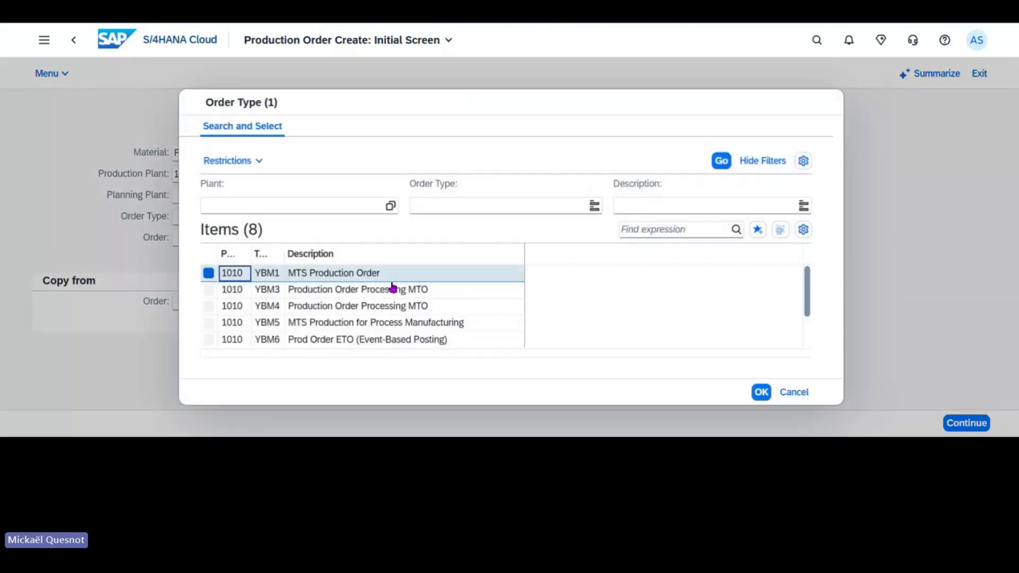
{"action": "double_click", "coordinate": [332, 276]}
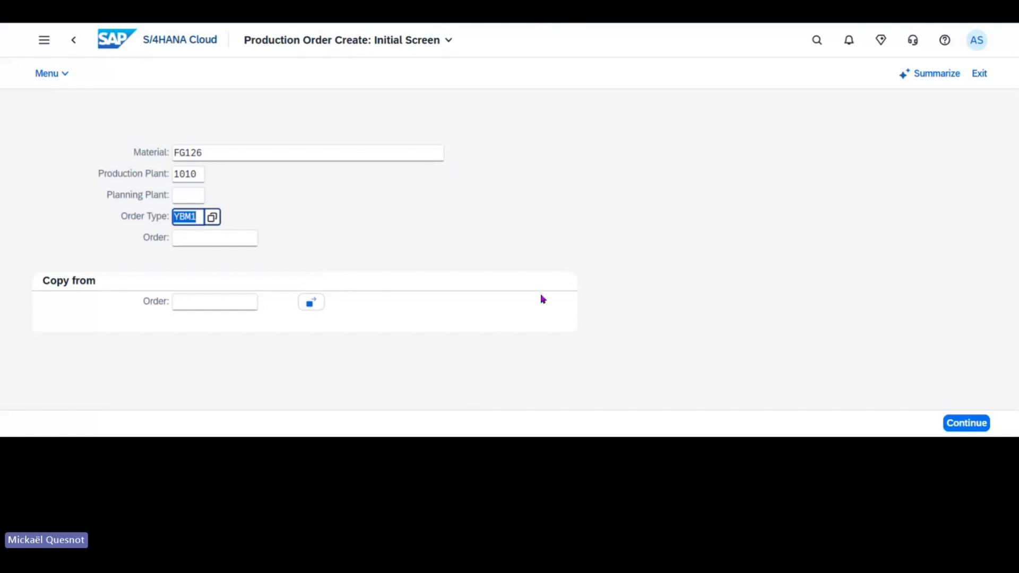
{"action": "key", "text": "Return"}
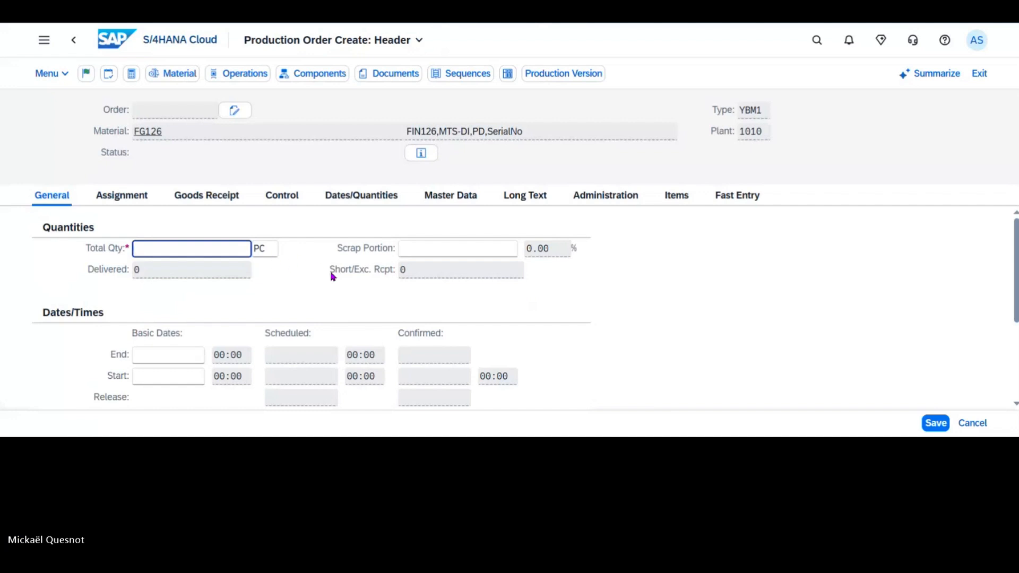
Set the order's total quantity to 10 PC and its scheduling type to Current date, accepting the proposed start date.
{"action": "type", "text": "10"}
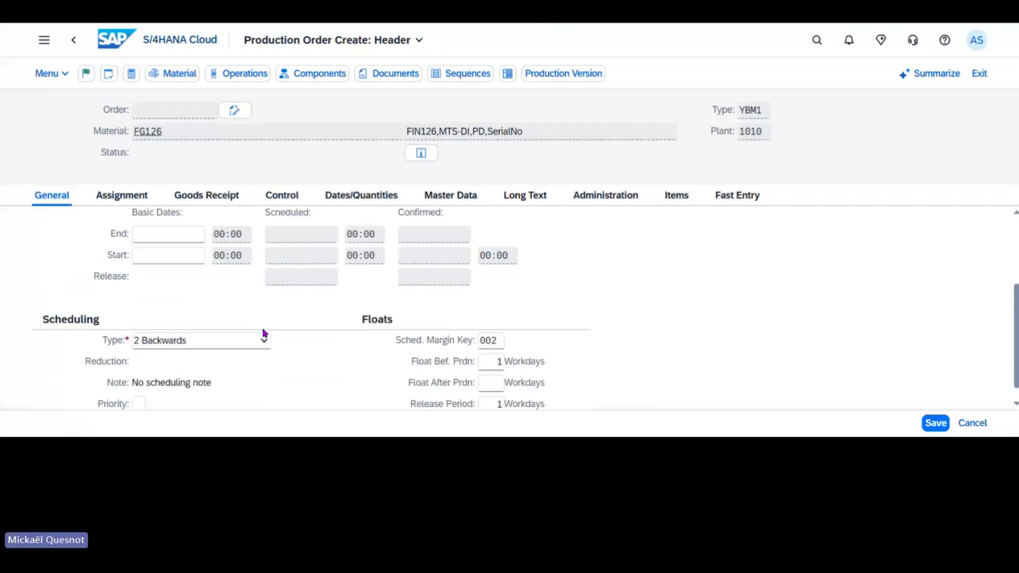
{"action": "scroll", "coordinate": [260, 329], "scroll_direction": "down", "scroll_amount": 3}
{"action": "left_click", "coordinate": [260, 333]}
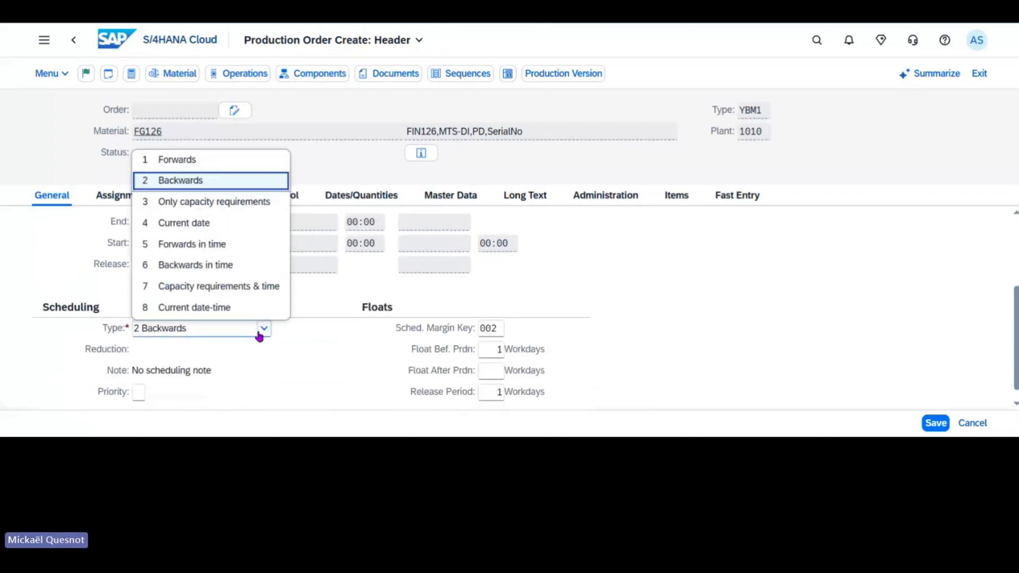
{"action": "left_click", "coordinate": [220, 225]}
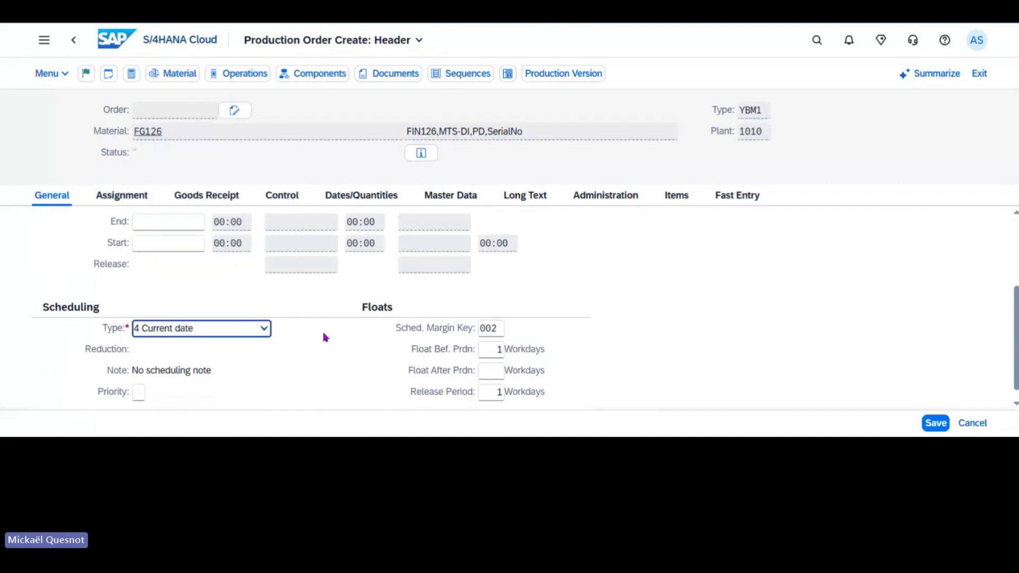
{"action": "key", "text": "Return"}
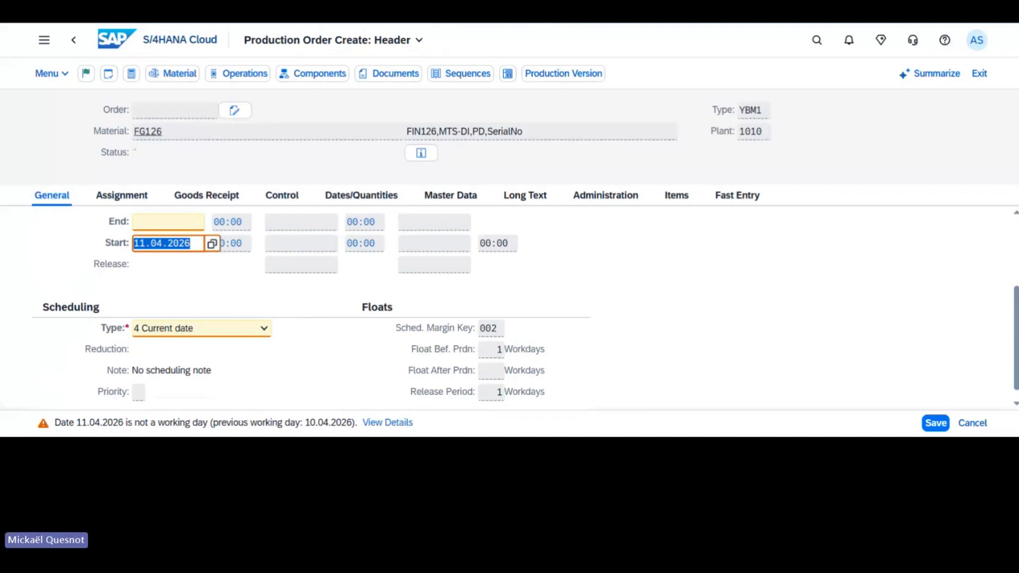
{"action": "key", "text": "Return"}
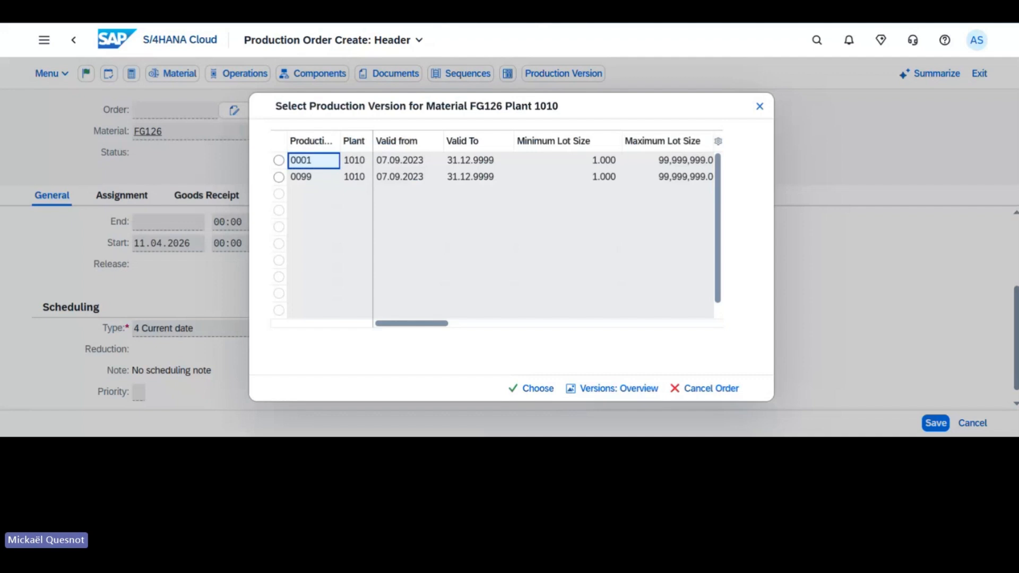
Review the production versions, choose version 0001 for the order, and acknowledge the missing parts information.
{"action": "left_click", "coordinate": [276, 163]}
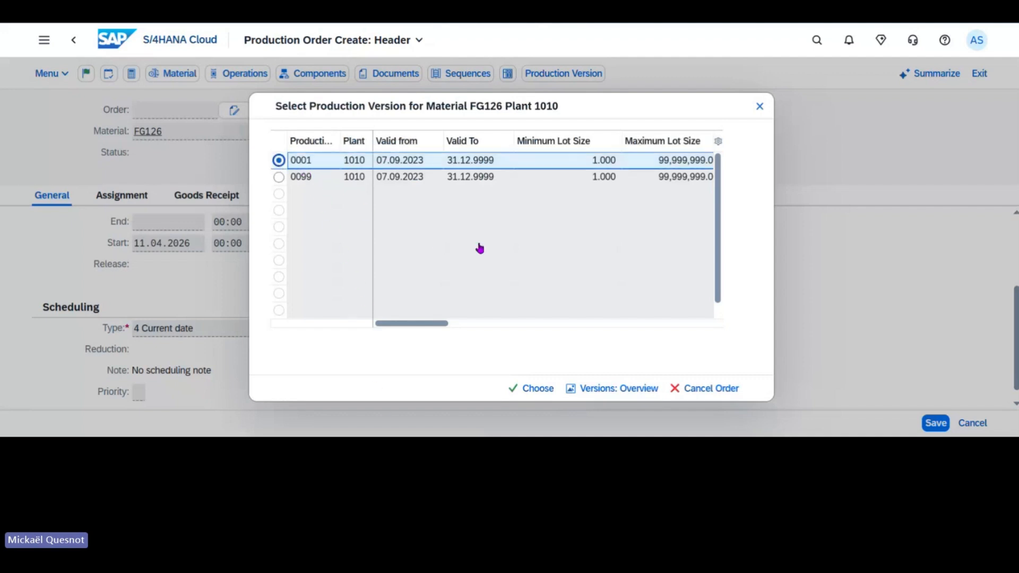
{"action": "left_click", "coordinate": [497, 325]}
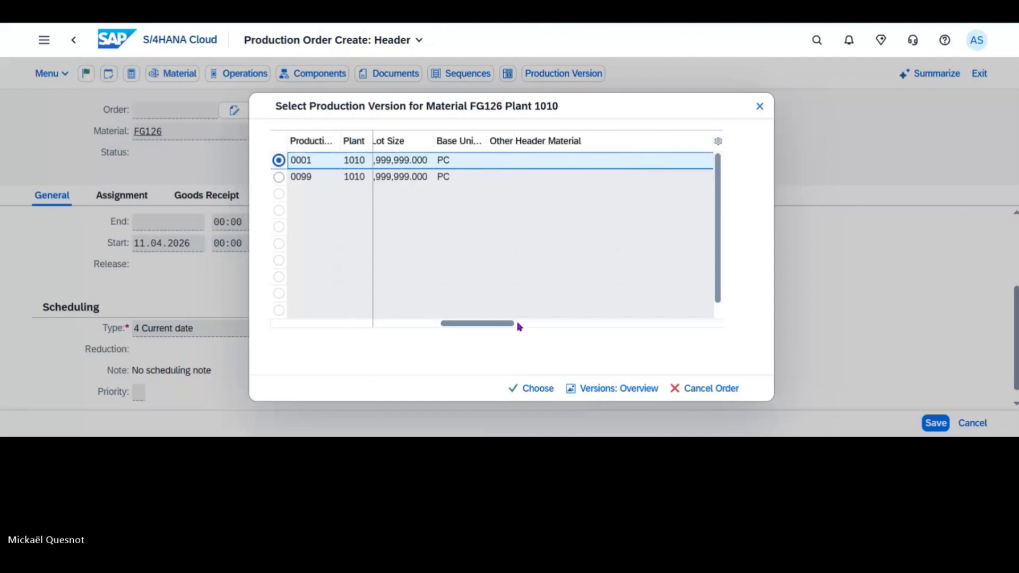
{"action": "left_click", "coordinate": [578, 323]}
{"action": "left_click", "coordinate": [615, 328]}
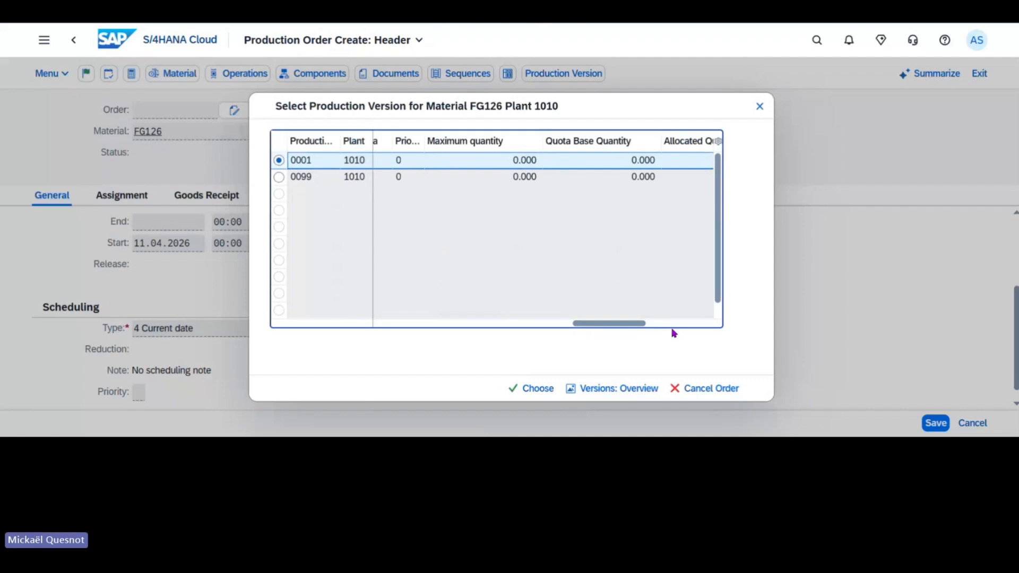
{"action": "left_click_drag", "start_coordinate": [651, 325], "coordinate": [289, 336]}
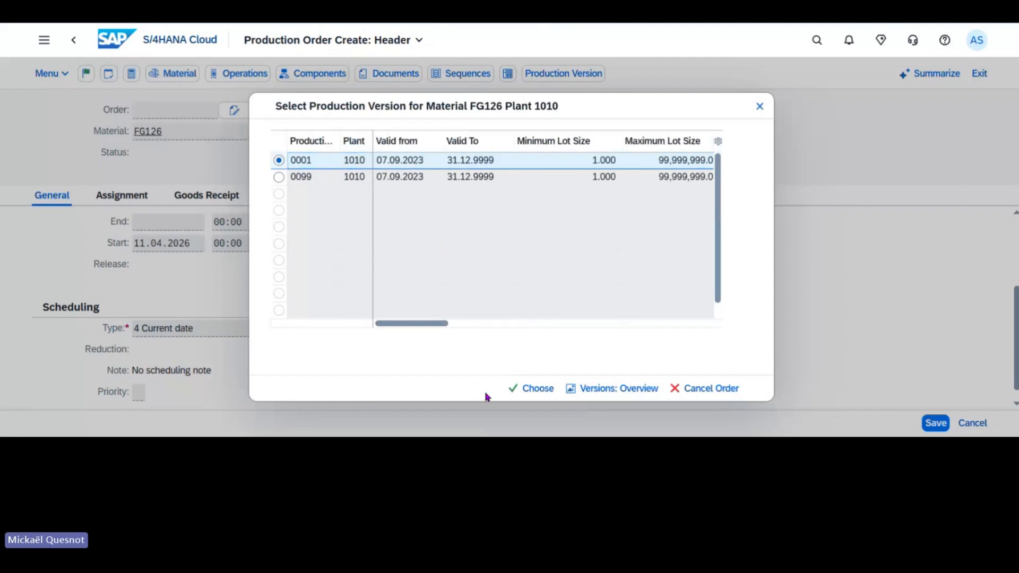
{"action": "left_click", "coordinate": [533, 388]}
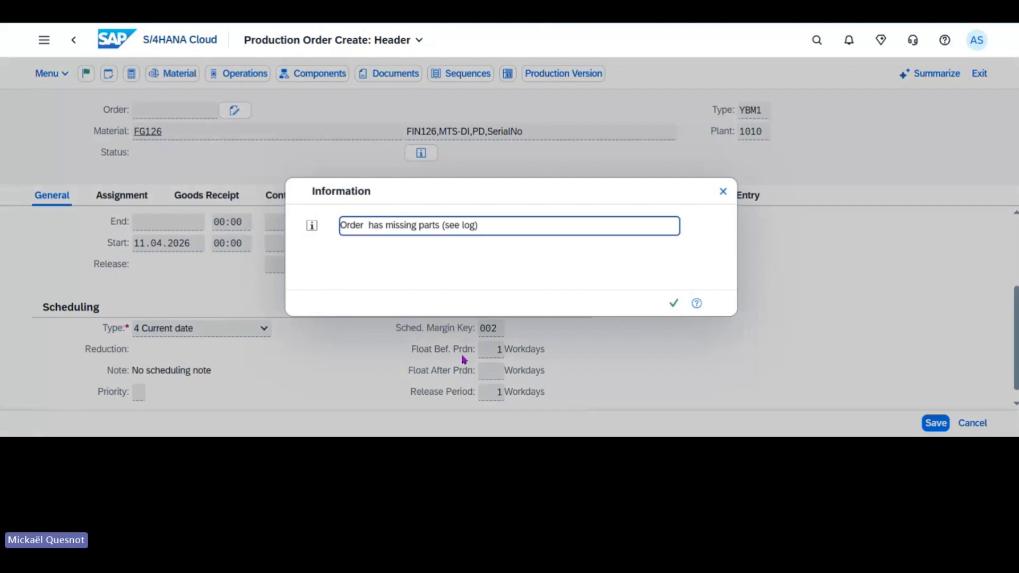
{"action": "left_click", "coordinate": [674, 304]}
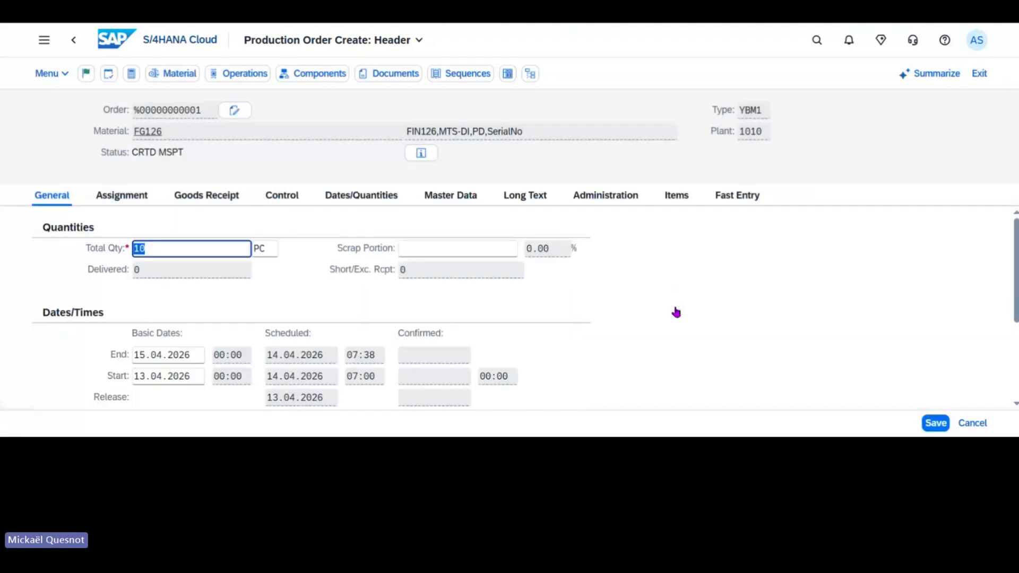
Open the order's operation overview and select operation 0030, Packaging.
{"action": "left_click", "coordinate": [246, 76]}
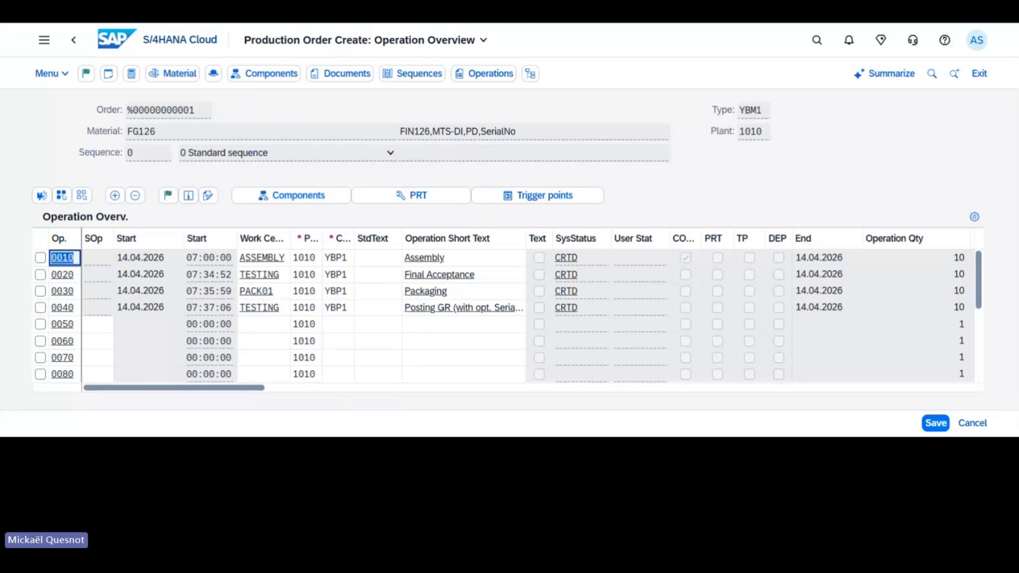
{"action": "left_click", "coordinate": [41, 290]}
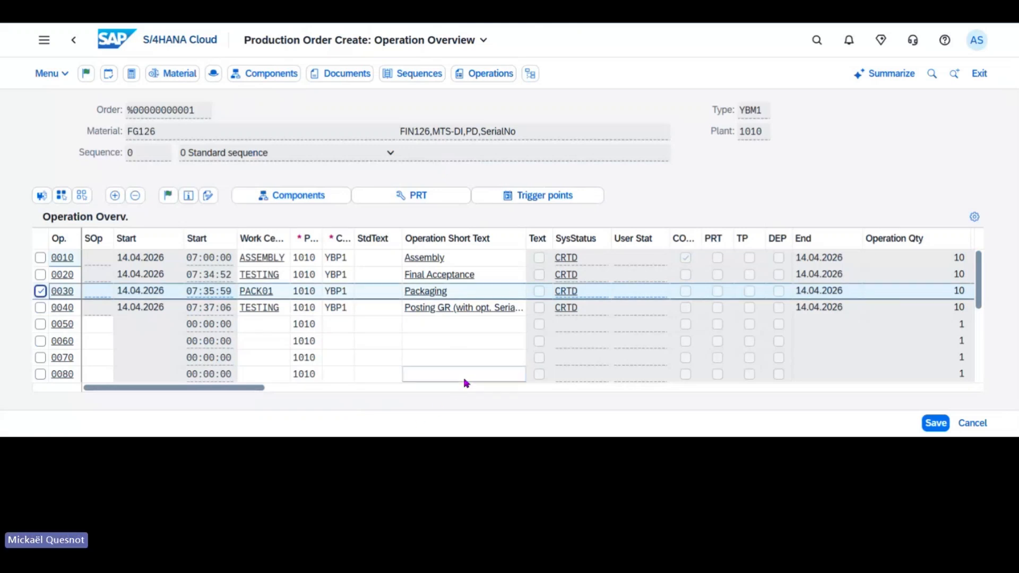
{"action": "left_click", "coordinate": [40, 291]}
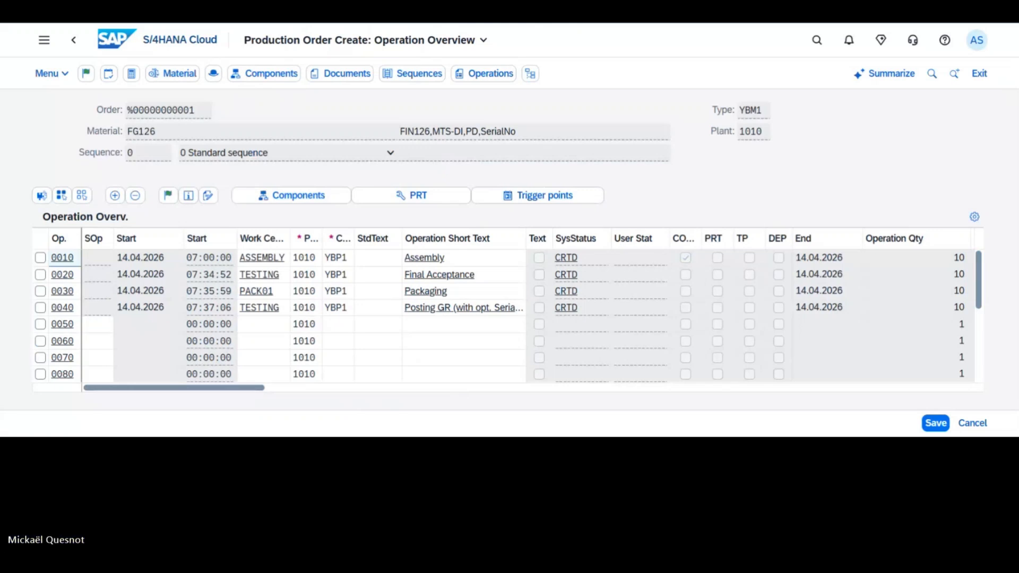
{"action": "left_click", "coordinate": [41, 292]}
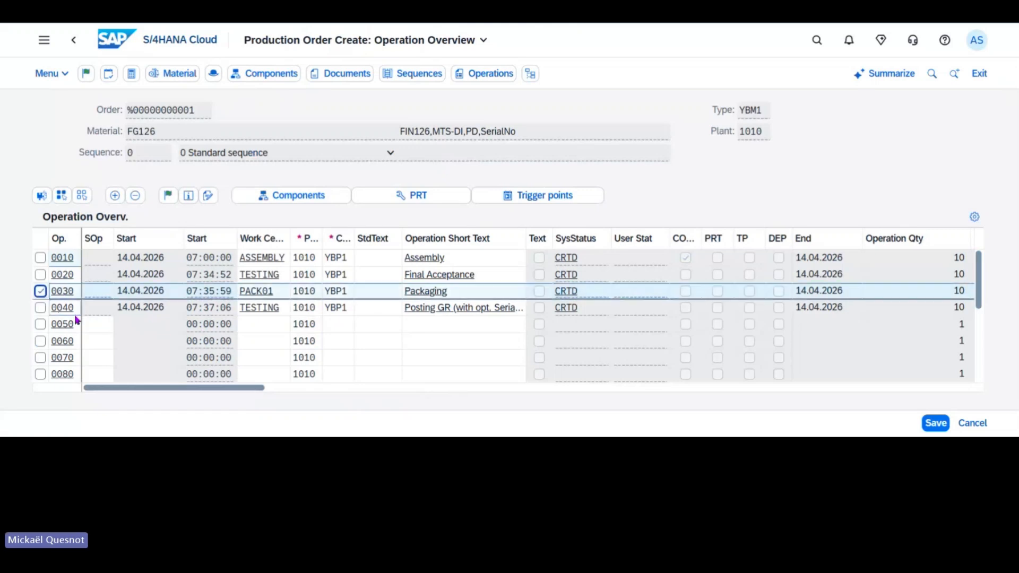
Set the control key of operation 0030 to YBP2 for external processing, checking its indicators before applying it.
{"action": "left_click", "coordinate": [337, 291]}
{"action": "key", "text": "F4"}
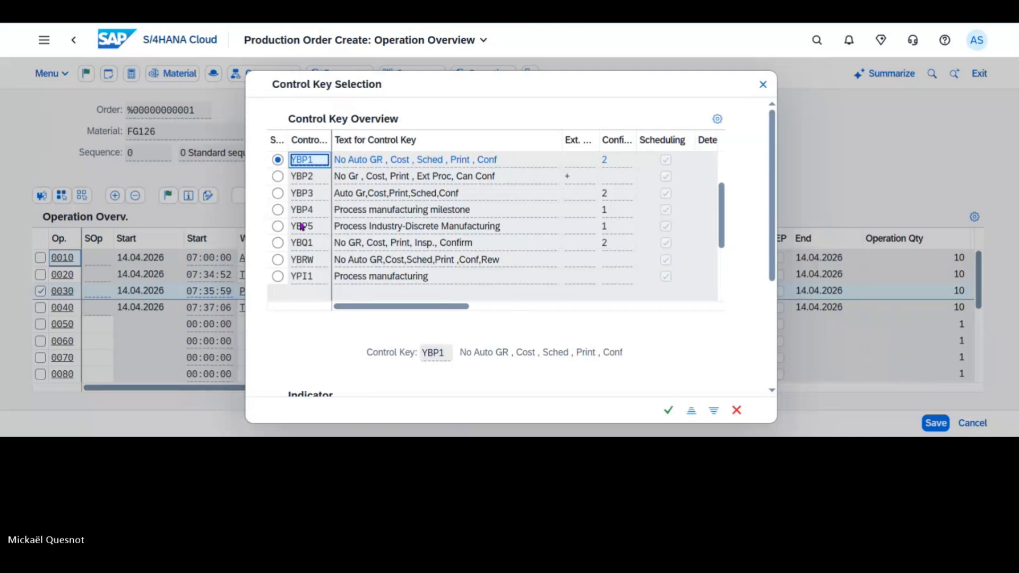
{"action": "left_click", "coordinate": [278, 192]}
{"action": "left_click", "coordinate": [278, 177]}
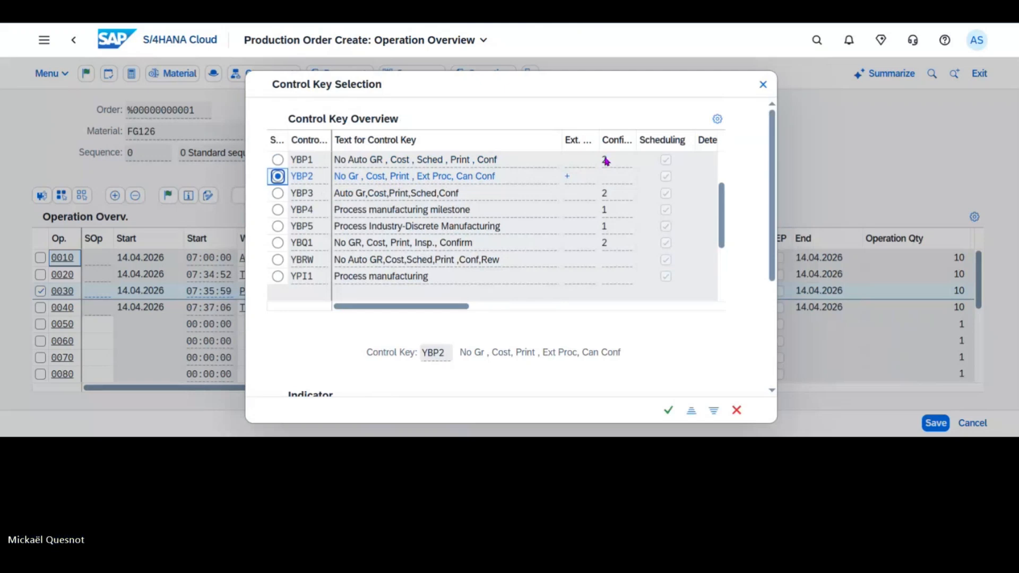
{"action": "left_click_drag", "start_coordinate": [635, 140], "coordinate": [712, 140]}
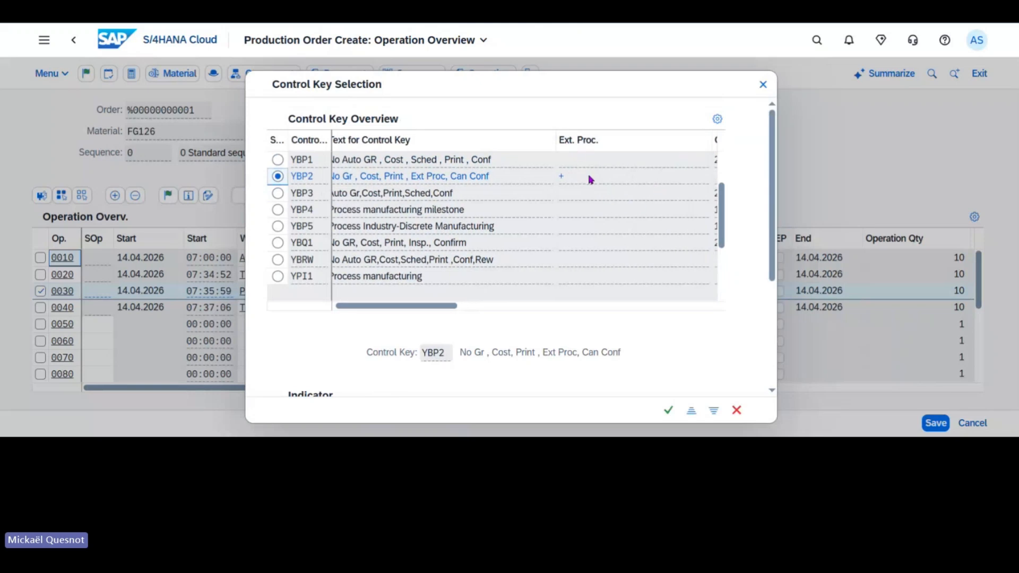
{"action": "scroll", "coordinate": [562, 273], "scroll_direction": "down", "scroll_amount": 2}
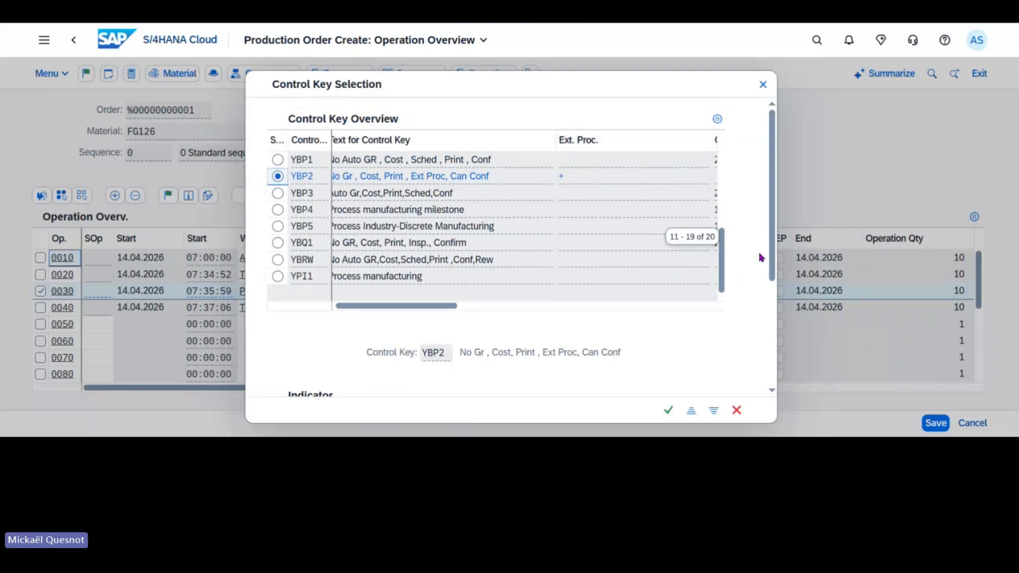
{"action": "left_click_drag", "start_coordinate": [770, 254], "coordinate": [775, 350]}
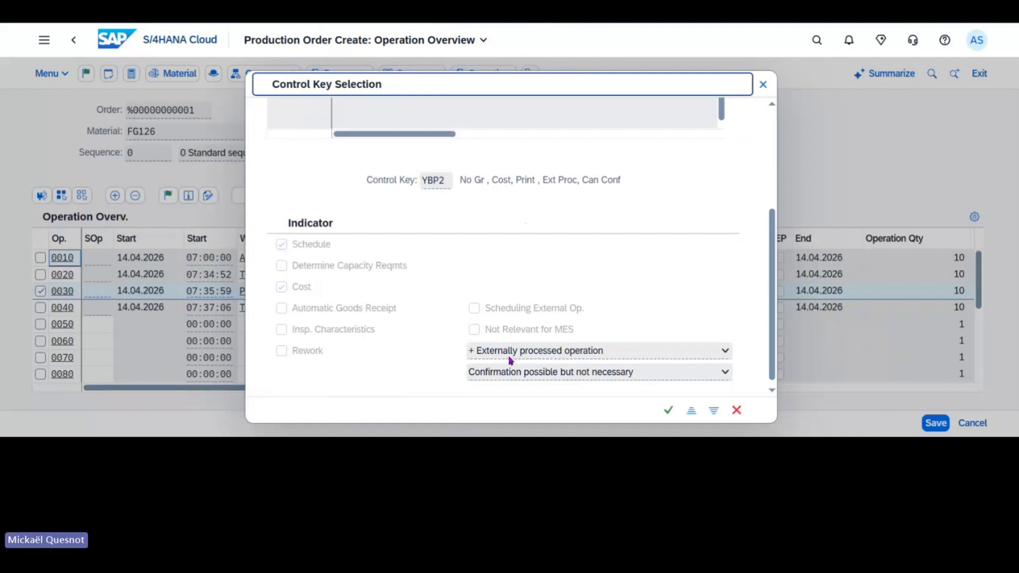
{"action": "left_click", "coordinate": [670, 412]}
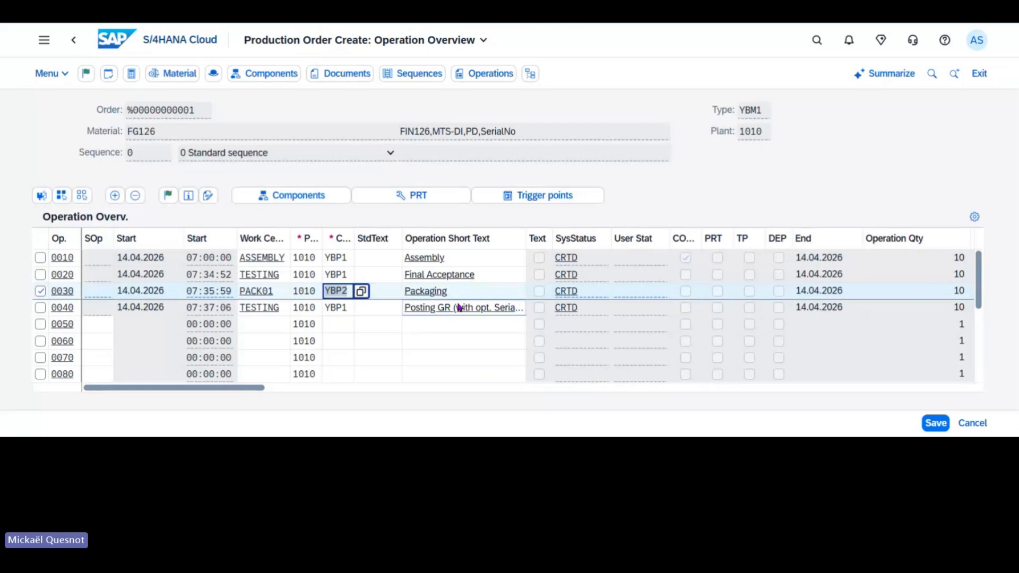
Extend the short text of operation 0030 to "Packaging (External Processing)" and confirm the operation's changes.
{"action": "left_click", "coordinate": [465, 295]}
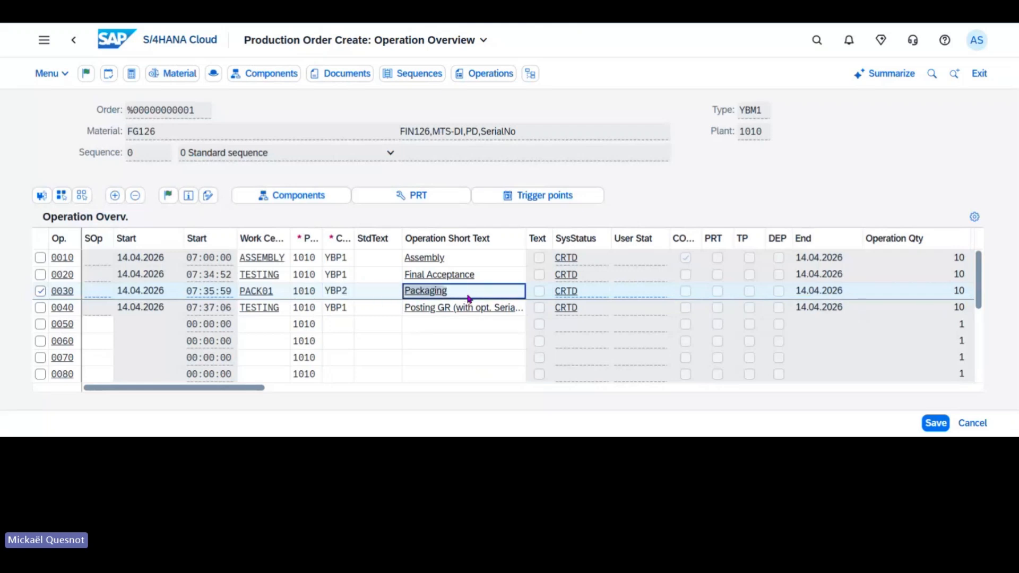
{"action": "left_click", "coordinate": [467, 296]}
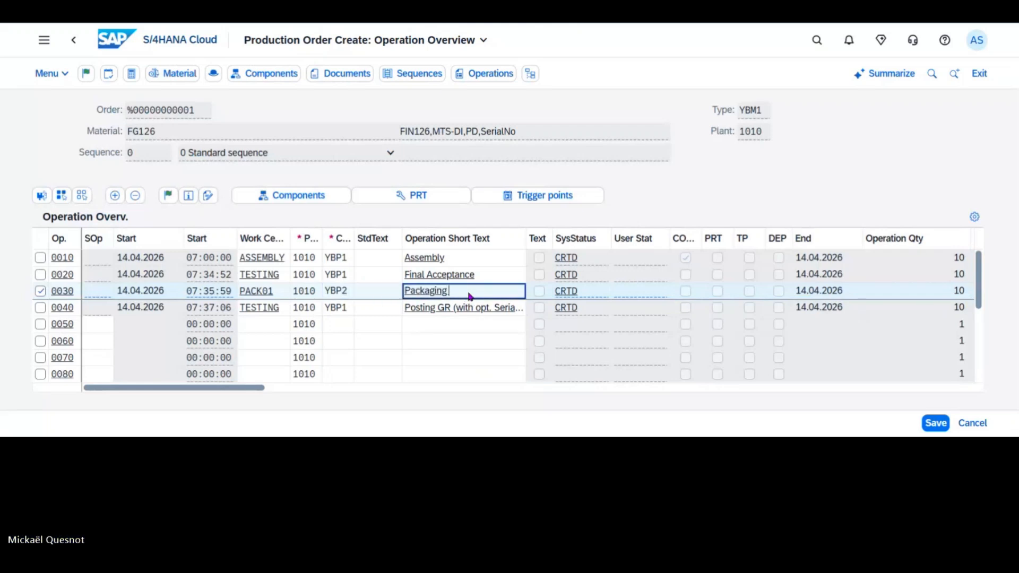
{"action": "type", "text": "(External Processing"}
{"action": "type", "text": ")"}
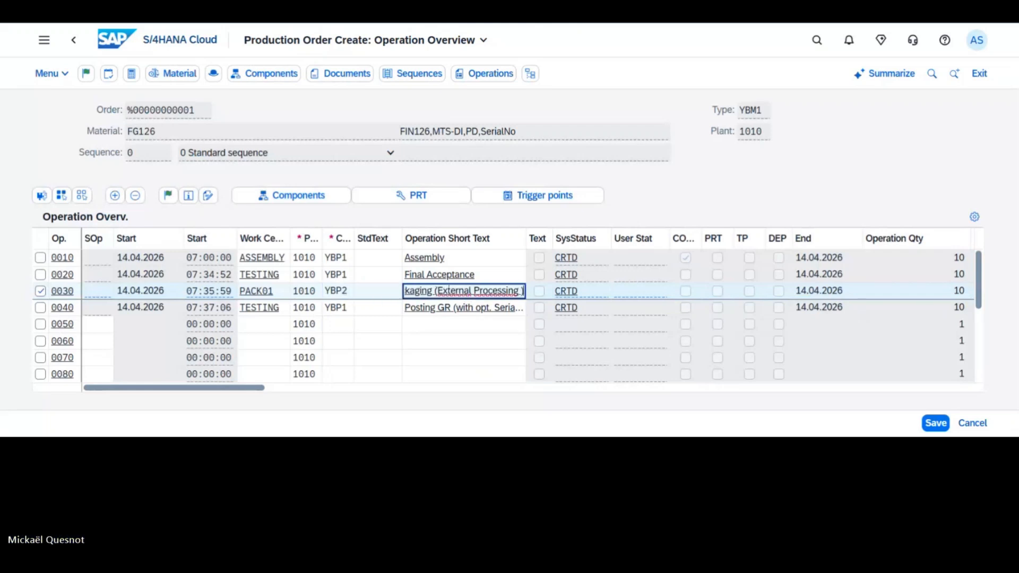
{"action": "key", "text": "BackSpace"}
{"action": "key", "text": "BackSpace"}
{"action": "type", "text": ")"}
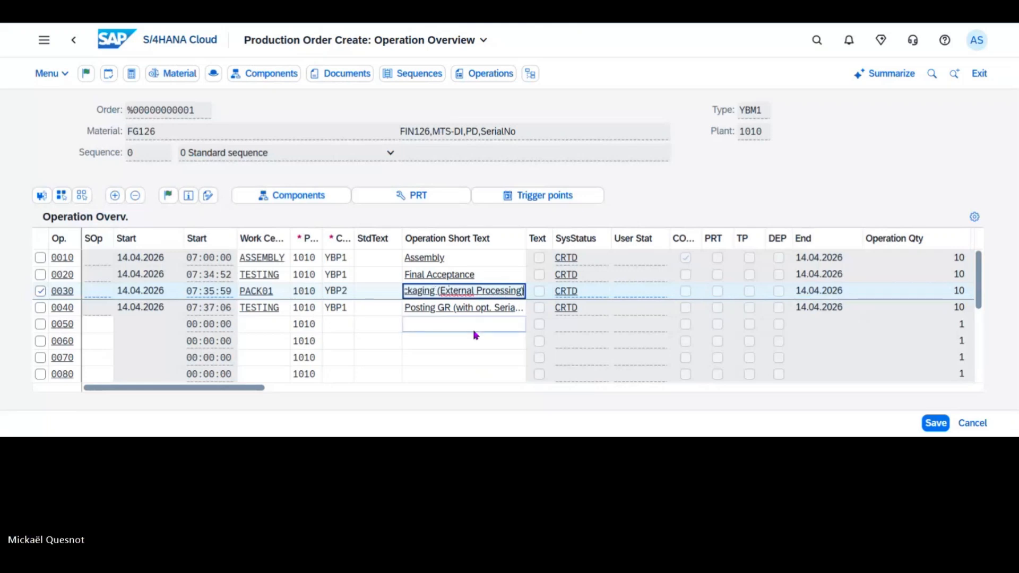
{"action": "key", "text": "Return"}
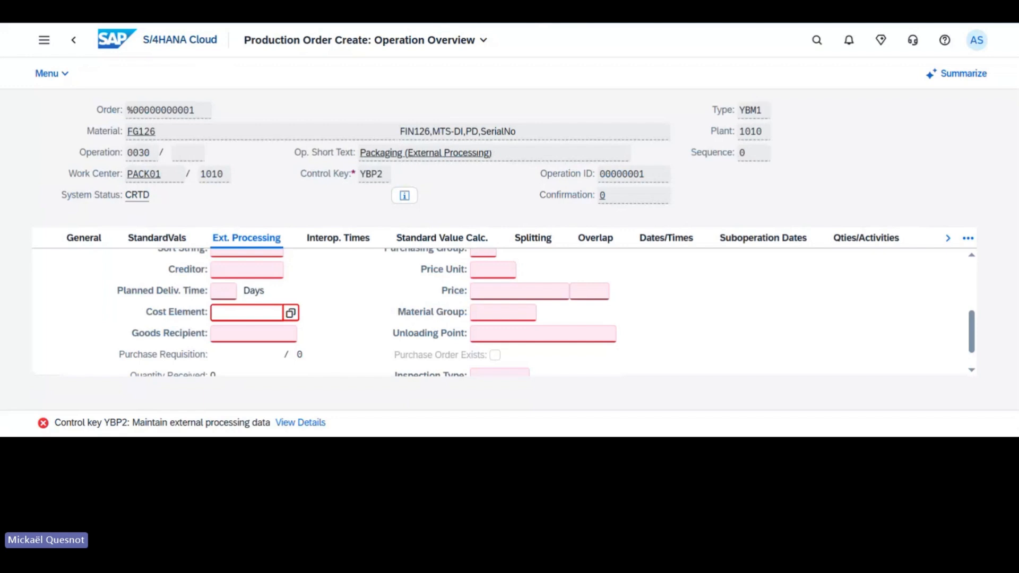
Search the purchasing info records per material group (non-stock material) for material group L004, then close the search.
{"action": "scroll", "coordinate": [339, 334], "scroll_direction": "up", "scroll_amount": 2}
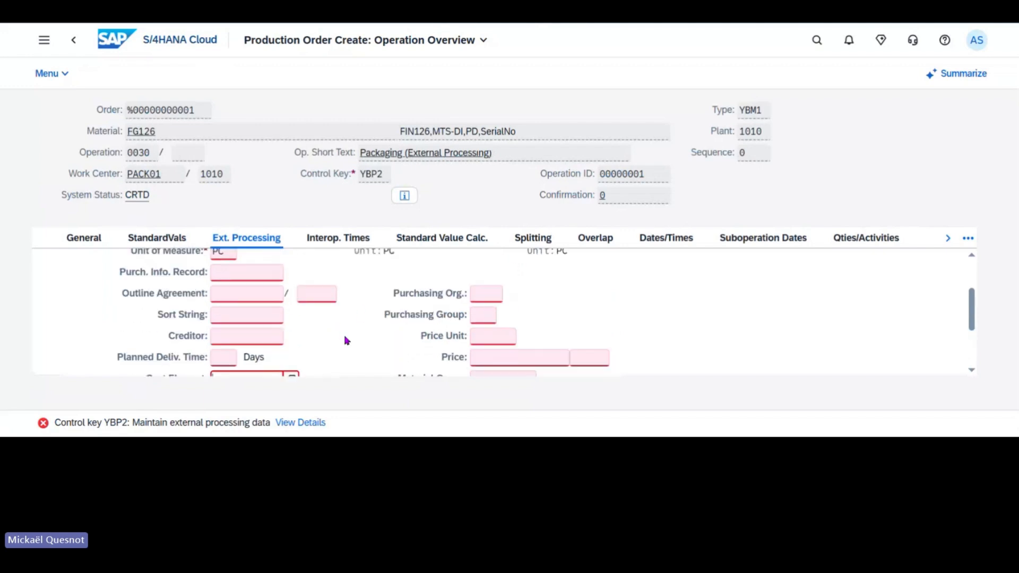
{"action": "left_click", "coordinate": [247, 275]}
{"action": "left_click", "coordinate": [291, 274]}
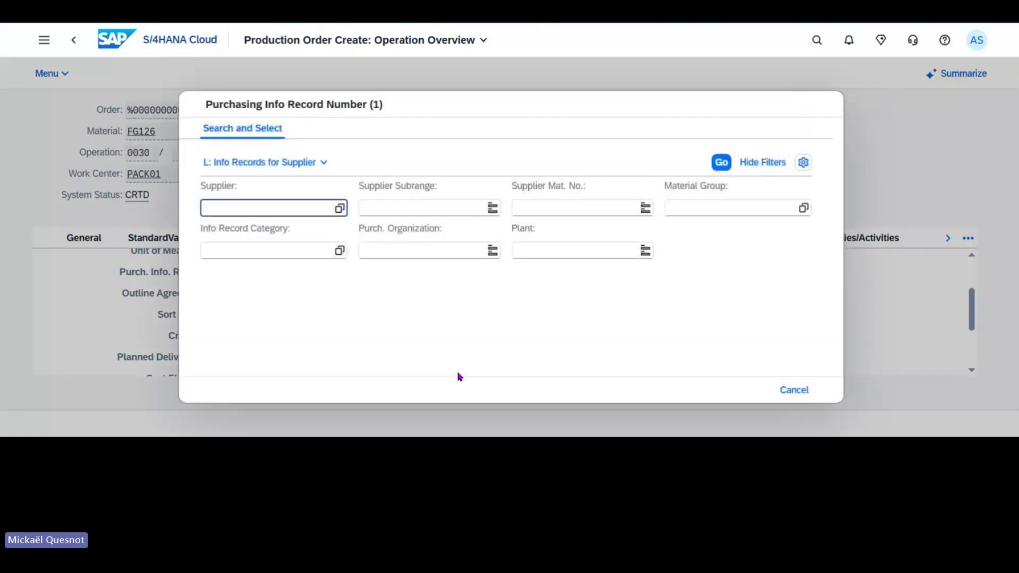
{"action": "left_click", "coordinate": [309, 164]}
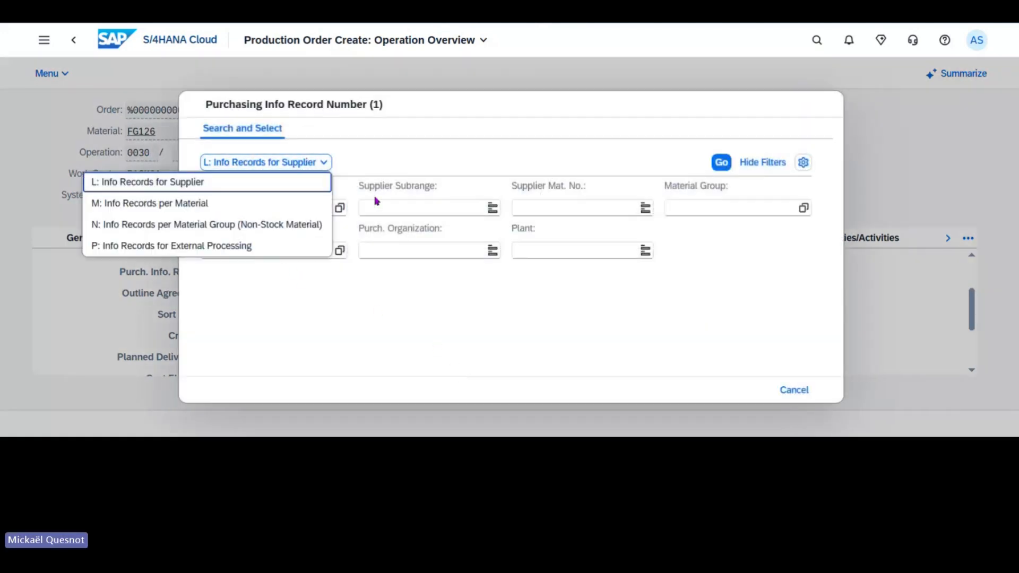
{"action": "left_click", "coordinate": [195, 233]}
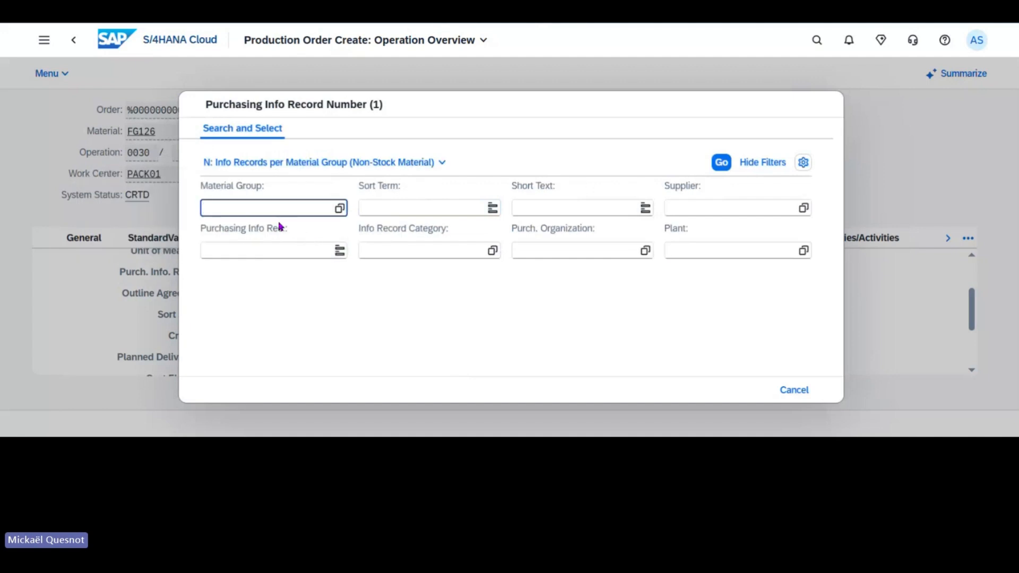
{"action": "left_click", "coordinate": [258, 211]}
{"action": "key", "text": "Return"}
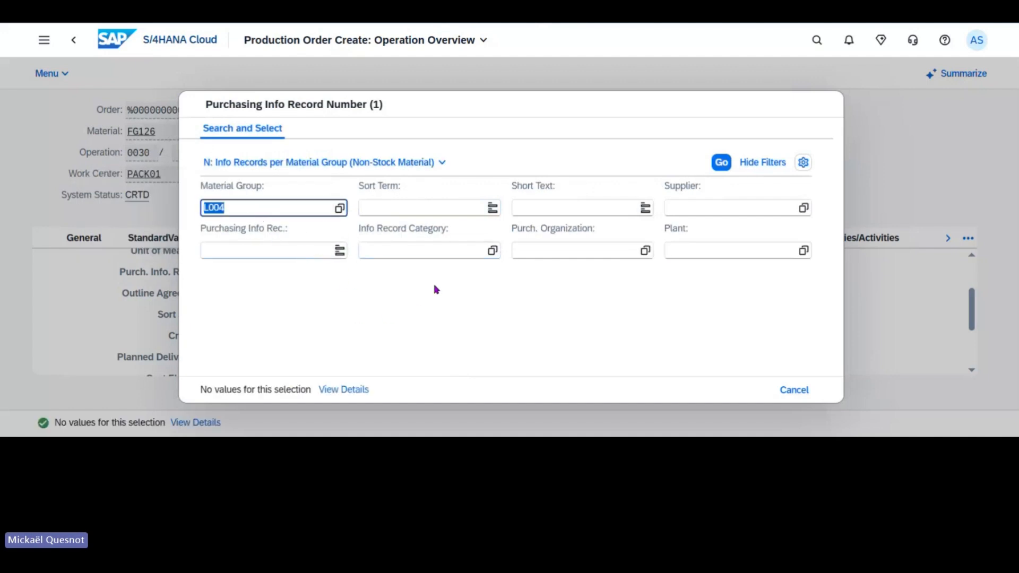
{"action": "left_click", "coordinate": [717, 167]}
{"action": "left_click", "coordinate": [778, 390]}
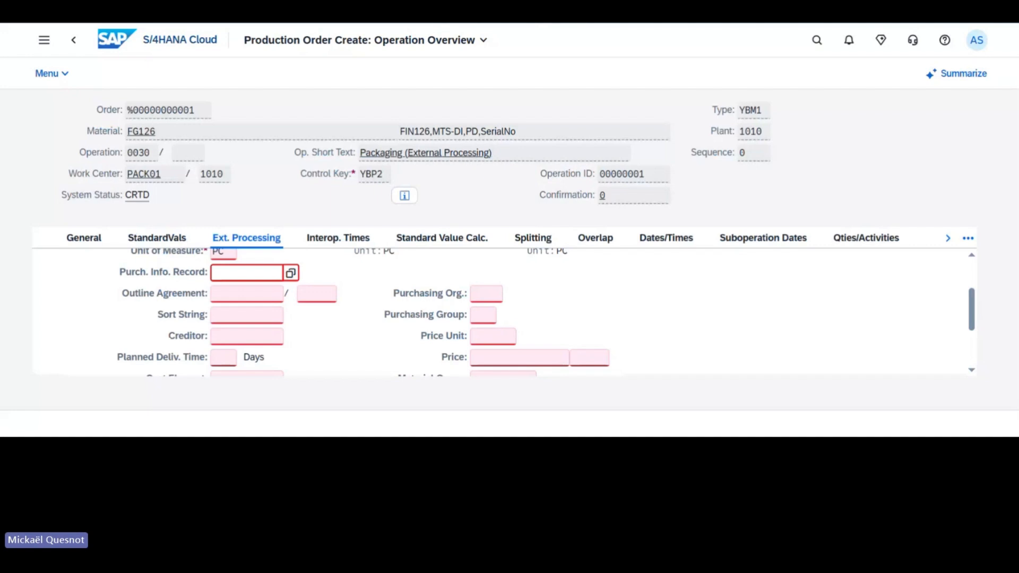
List all non-stock purchasing info records without filters, review their suppliers and material groups, and leave without choosing one.
{"action": "left_click", "coordinate": [290, 273]}
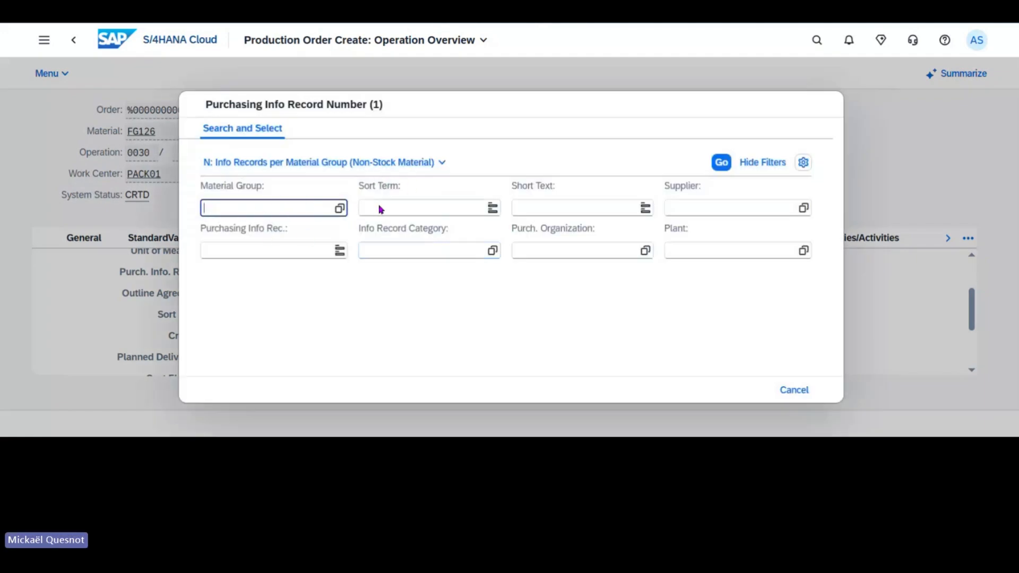
{"action": "left_click", "coordinate": [721, 162]}
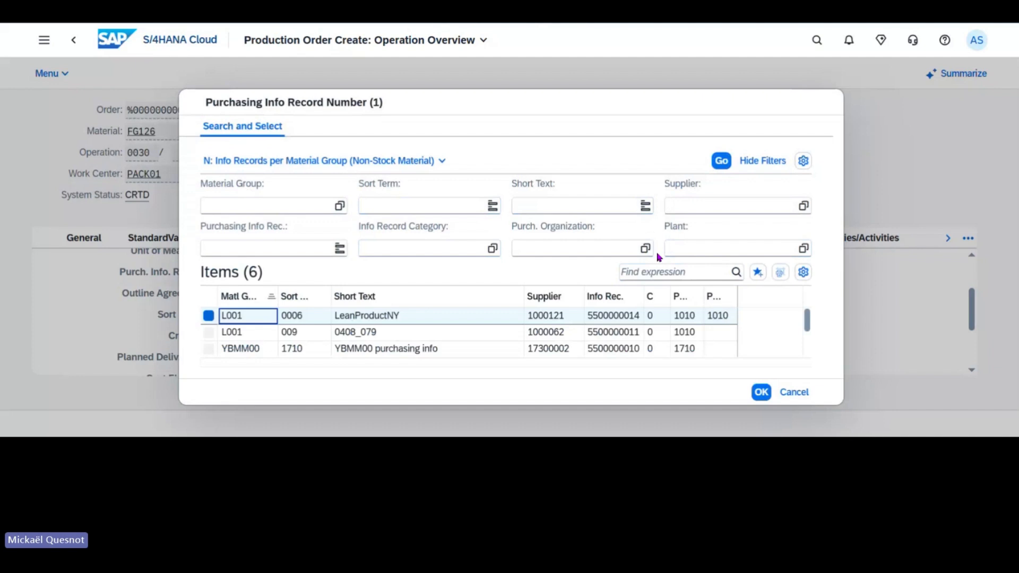
{"action": "left_click_drag", "start_coordinate": [614, 97], "coordinate": [632, 37]}
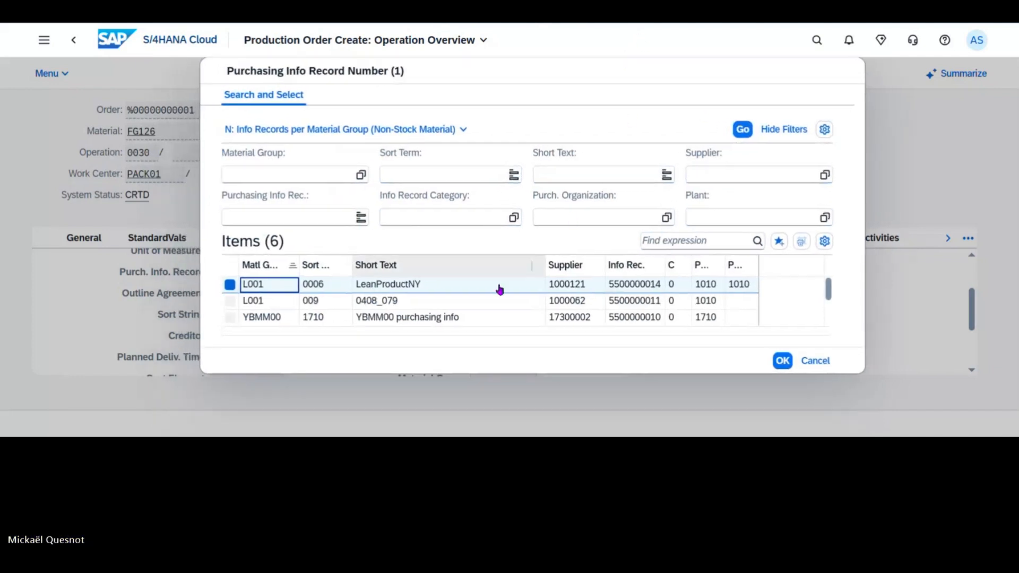
{"action": "scroll", "coordinate": [466, 317], "scroll_direction": "down", "scroll_amount": 1}
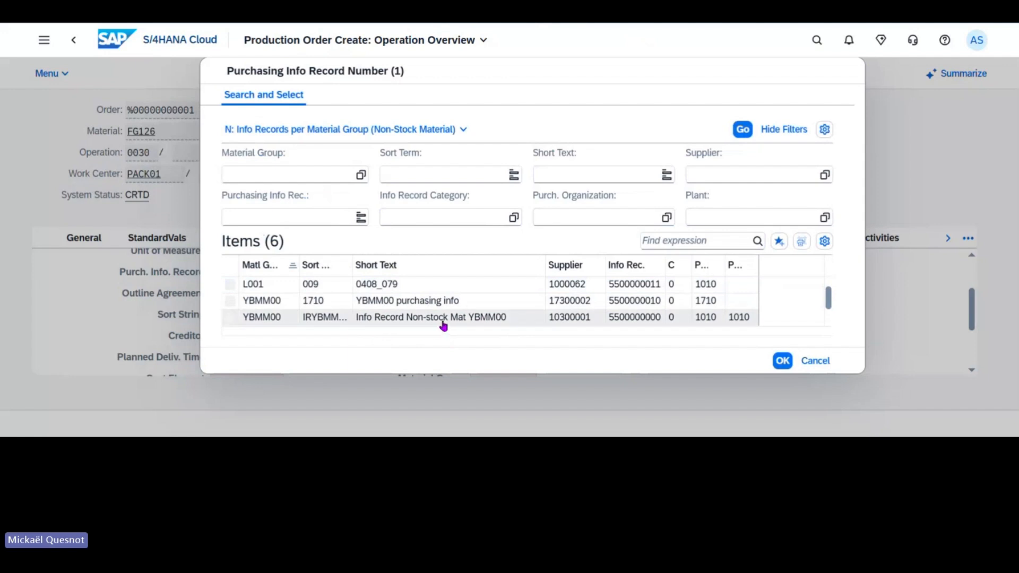
{"action": "scroll", "coordinate": [443, 326], "scroll_direction": "down", "scroll_amount": 1}
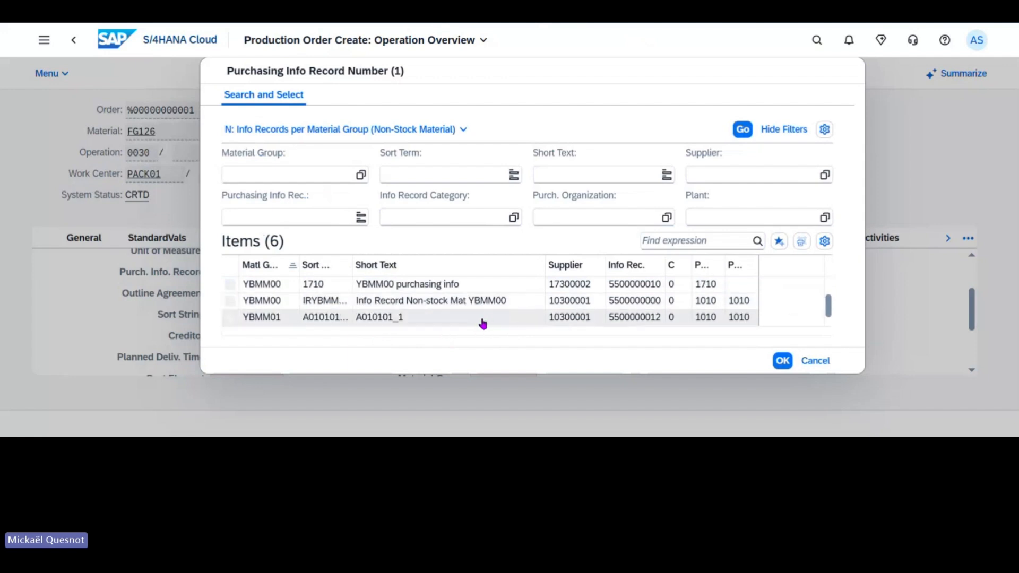
{"action": "scroll", "coordinate": [455, 324], "scroll_direction": "down", "scroll_amount": 1}
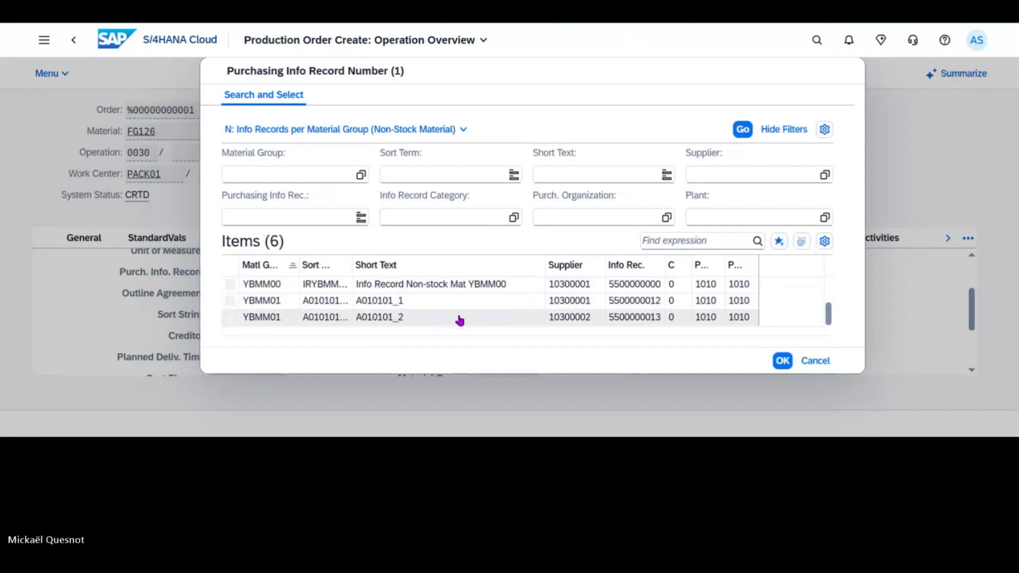
{"action": "scroll", "coordinate": [460, 321], "scroll_direction": "down", "scroll_amount": 2}
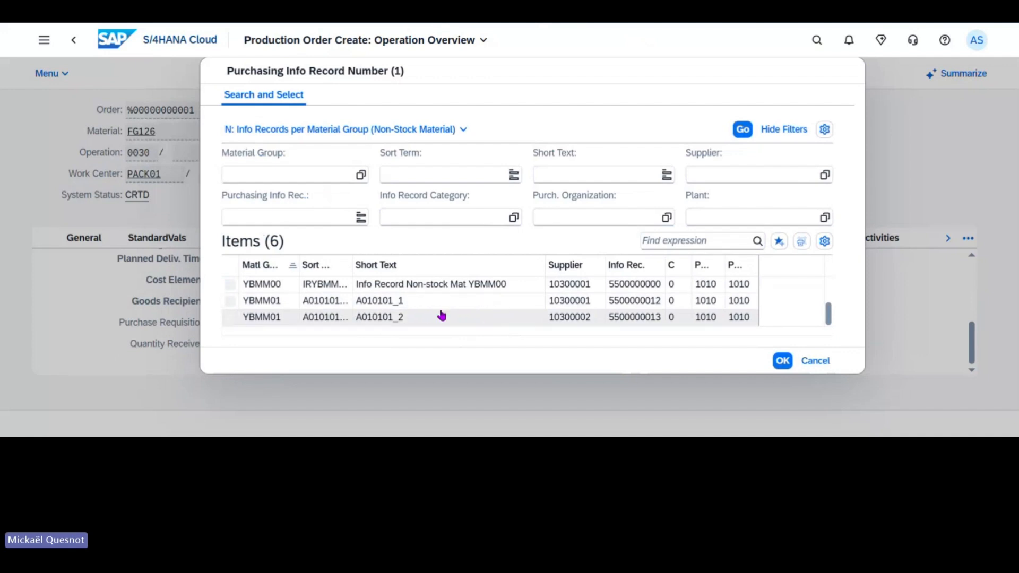
{"action": "scroll", "coordinate": [441, 315], "scroll_direction": "up", "scroll_amount": 1}
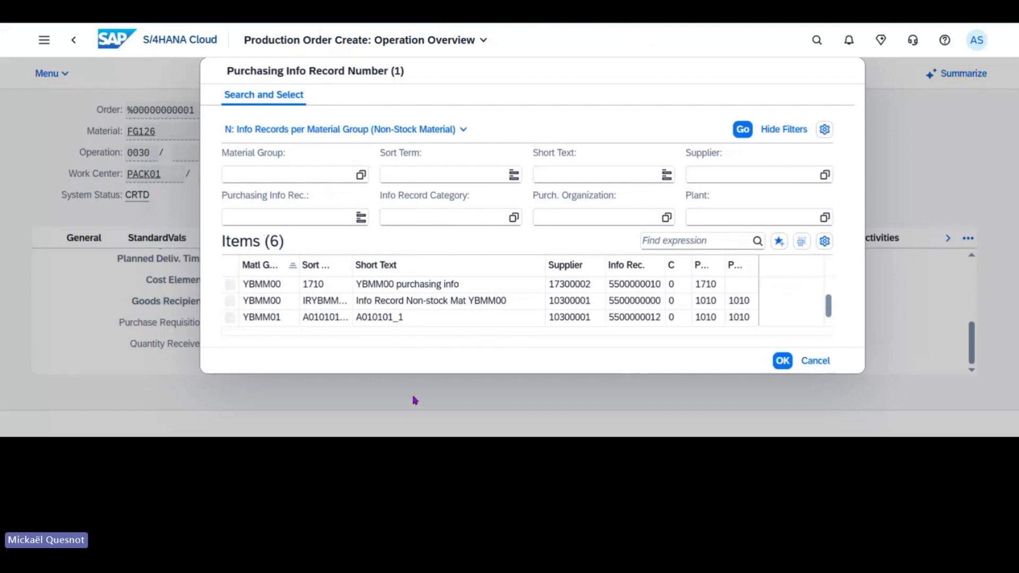
{"action": "scroll", "coordinate": [475, 311], "scroll_direction": "down", "scroll_amount": 1}
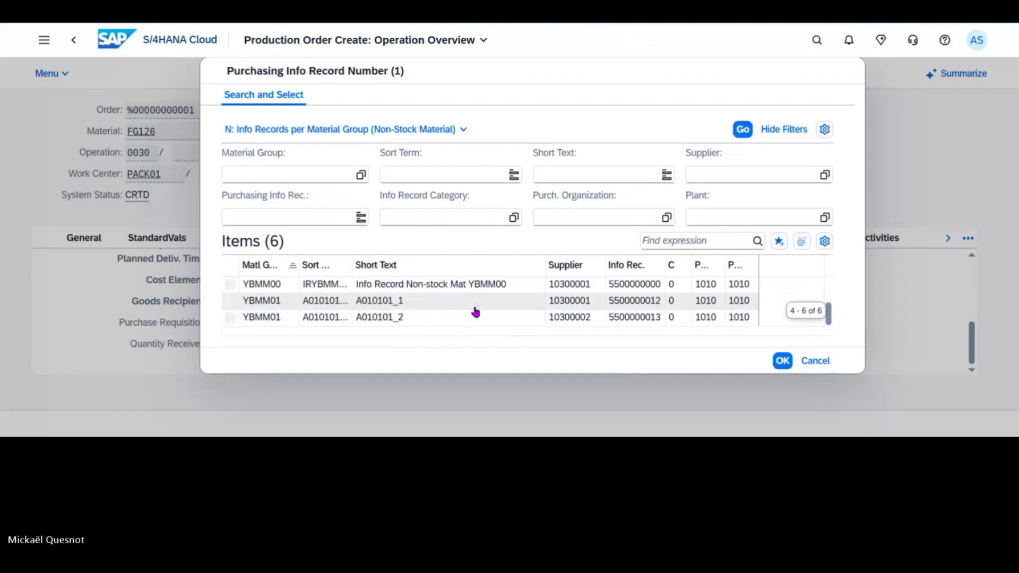
{"action": "scroll", "coordinate": [475, 312], "scroll_direction": "up", "scroll_amount": 5}
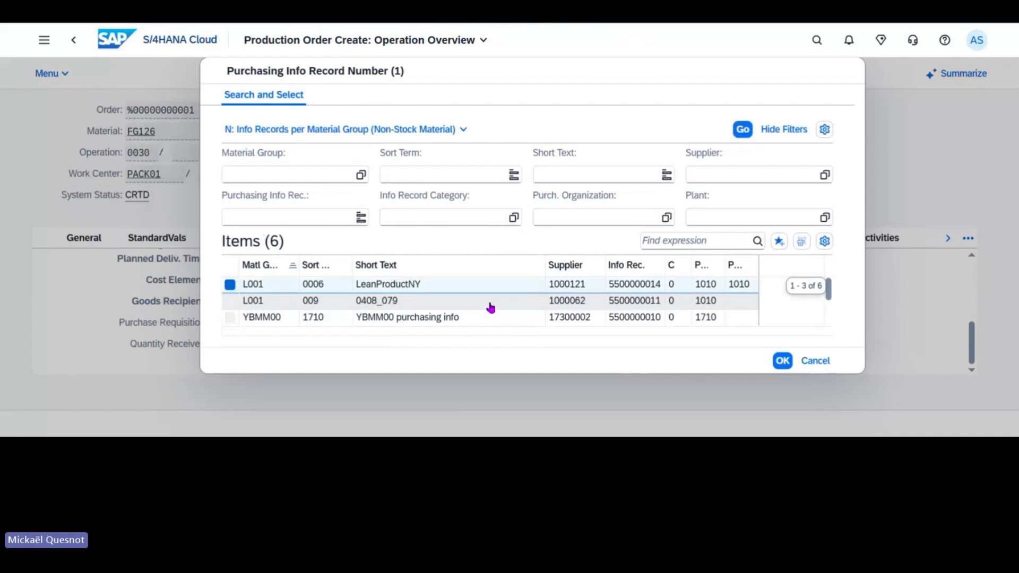
{"action": "left_click", "coordinate": [823, 365]}
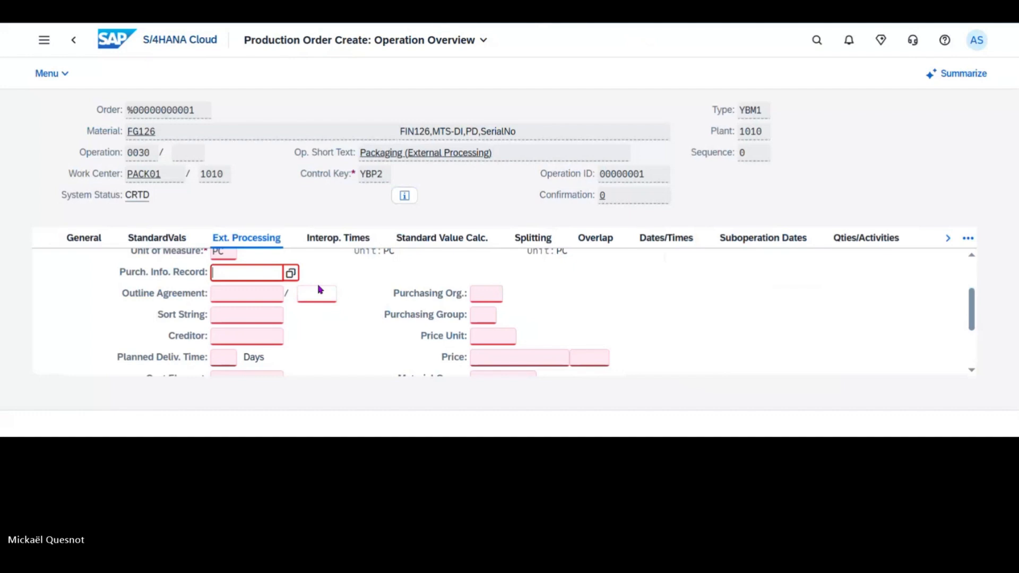
Assign the purchasing info record "Info Record Non-stock Mat YBMM00" to operation 0030.
{"action": "left_click", "coordinate": [291, 274]}
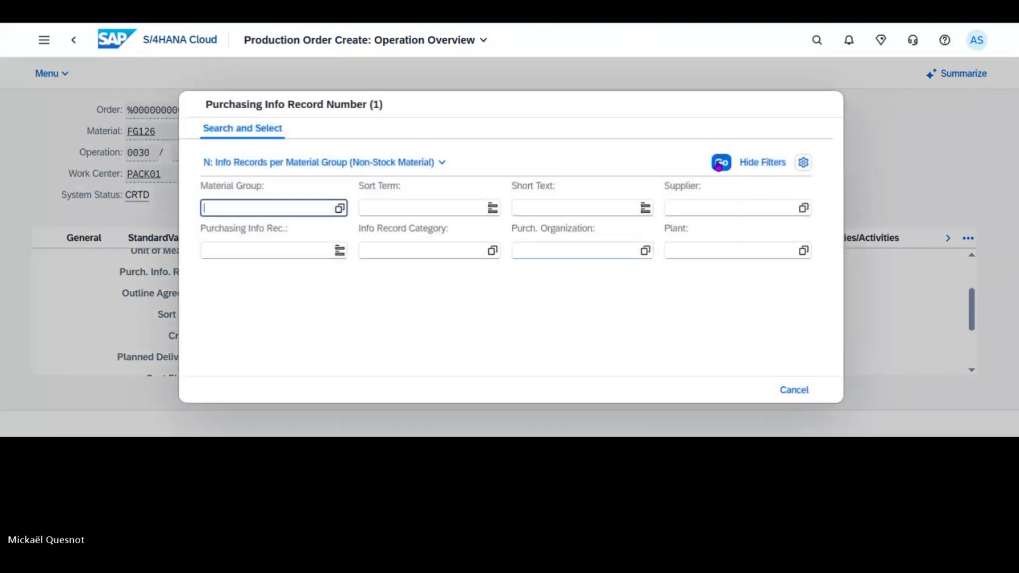
{"action": "left_click", "coordinate": [721, 161]}
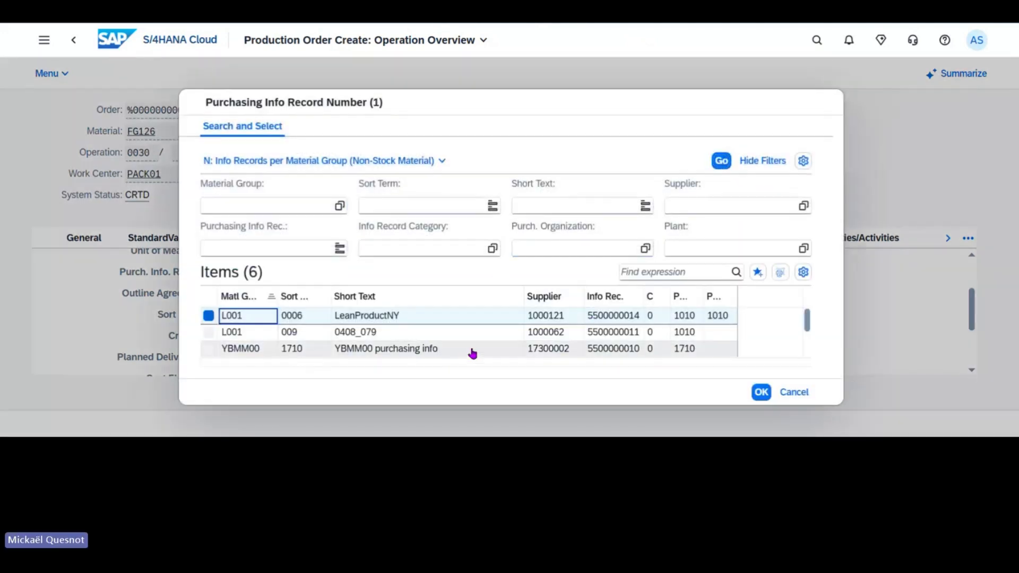
{"action": "scroll", "coordinate": [469, 352], "scroll_direction": "down", "scroll_amount": 1}
{"action": "left_click", "coordinate": [419, 350]}
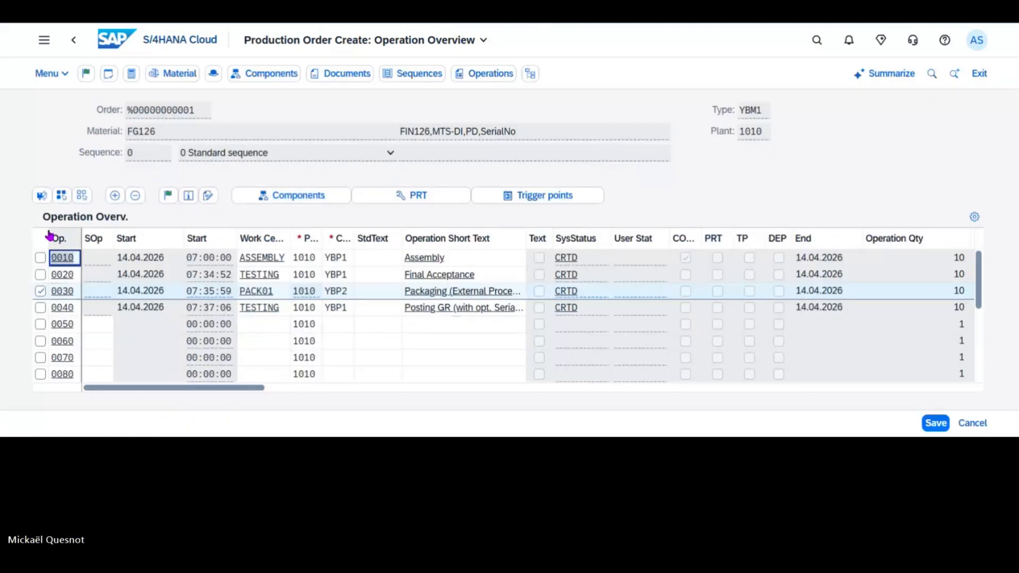
Examine the external processing details of operation 0030, including supplier, price, cost element and purchase requisition, and return to the operation overview.
{"action": "left_click", "coordinate": [41, 195]}
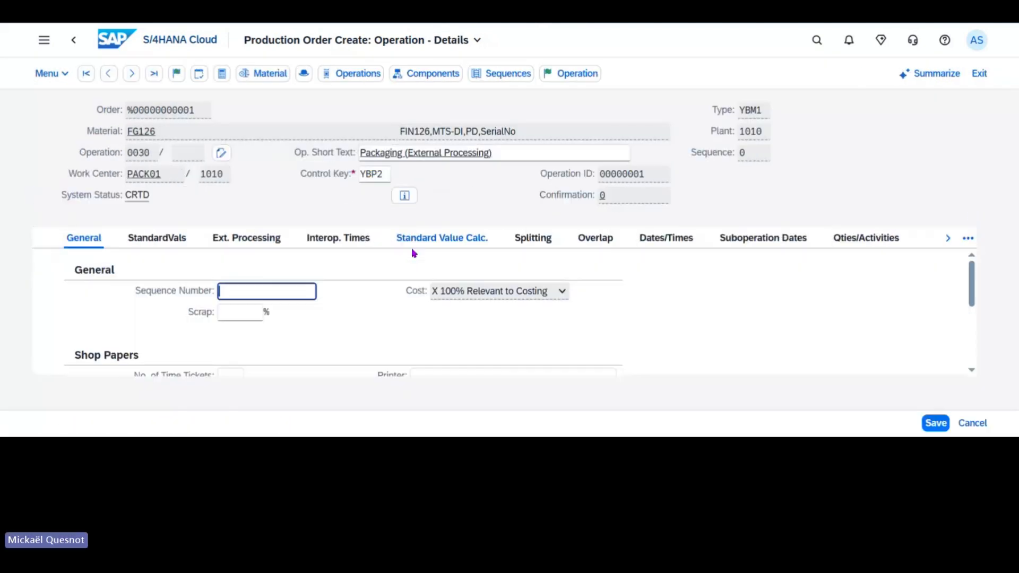
{"action": "left_click", "coordinate": [236, 241]}
{"action": "scroll", "coordinate": [639, 341], "scroll_direction": "down", "scroll_amount": 1}
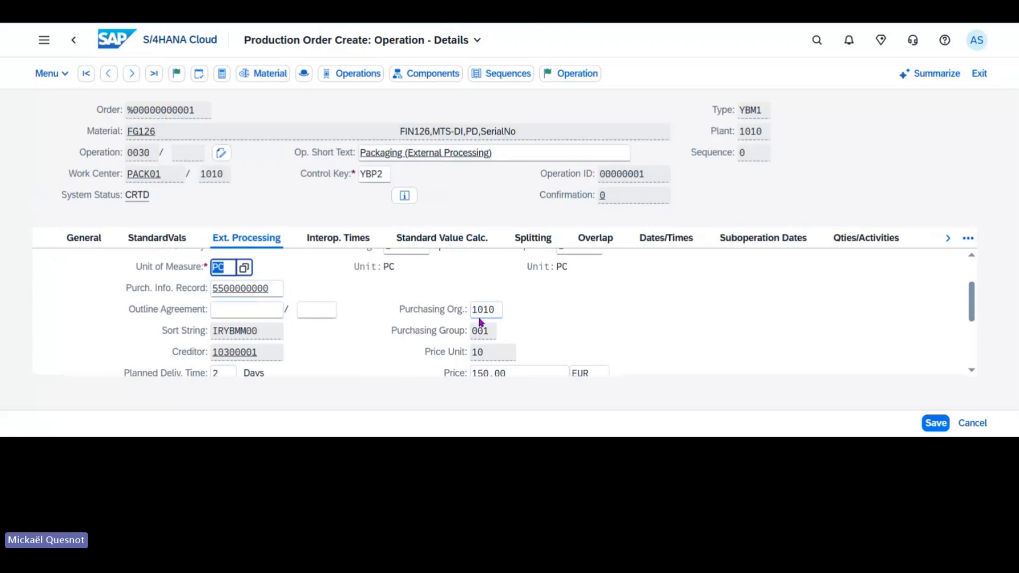
{"action": "scroll", "coordinate": [329, 346], "scroll_direction": "down", "scroll_amount": 1}
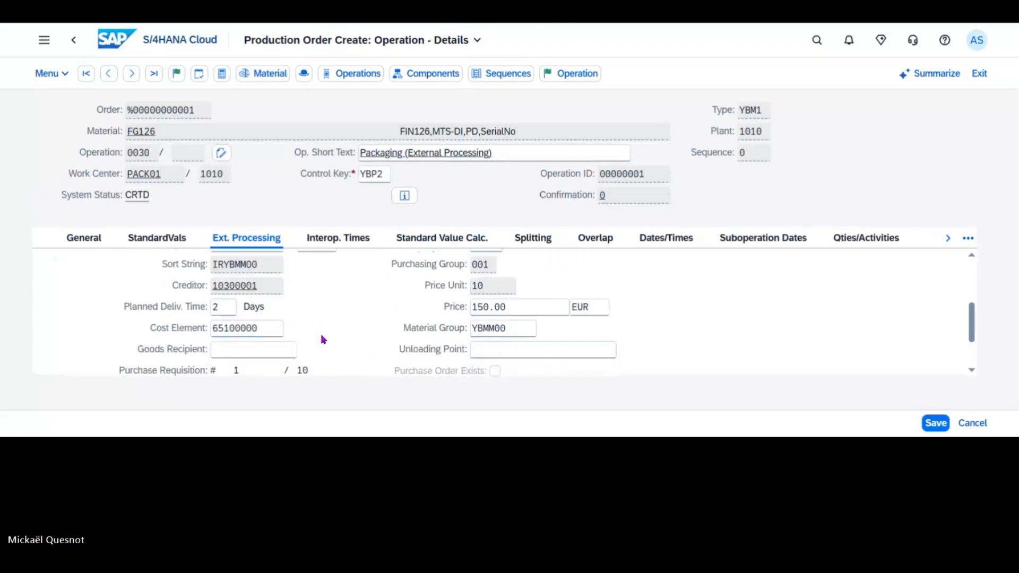
{"action": "scroll", "coordinate": [322, 339], "scroll_direction": "down", "scroll_amount": 1}
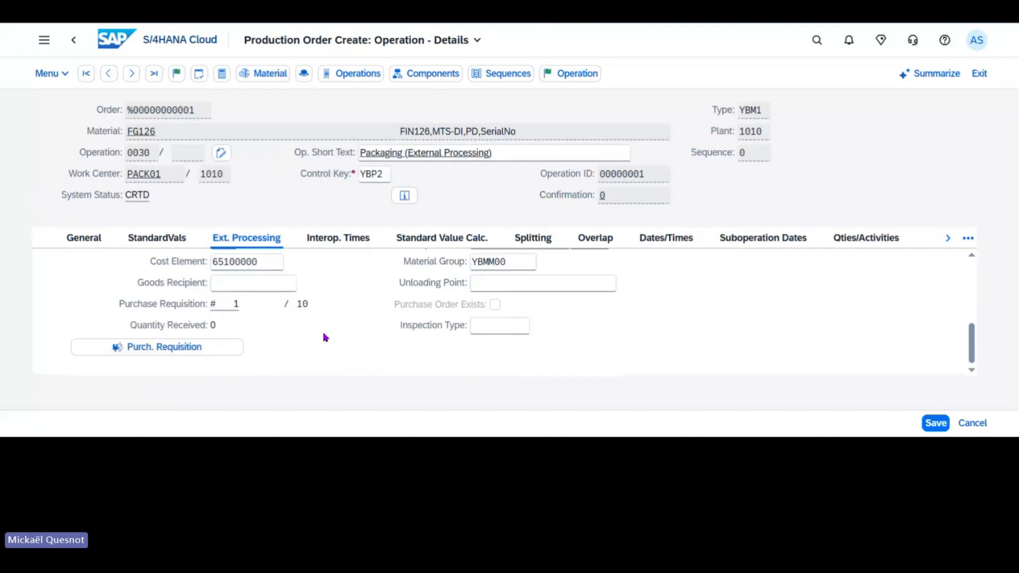
{"action": "scroll", "coordinate": [321, 341], "scroll_direction": "up", "scroll_amount": 2}
{"action": "scroll", "coordinate": [332, 343], "scroll_direction": "down", "scroll_amount": 2}
{"action": "left_click", "coordinate": [73, 45]}
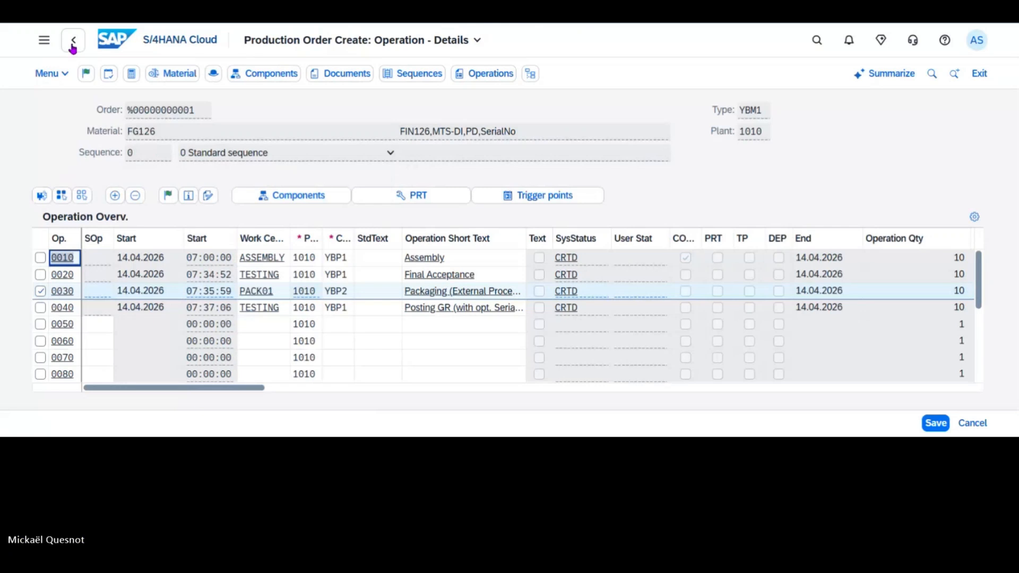
Start releasing the production order from its header and review the missing parts list before returning to the release decision.
{"action": "left_click", "coordinate": [73, 45]}
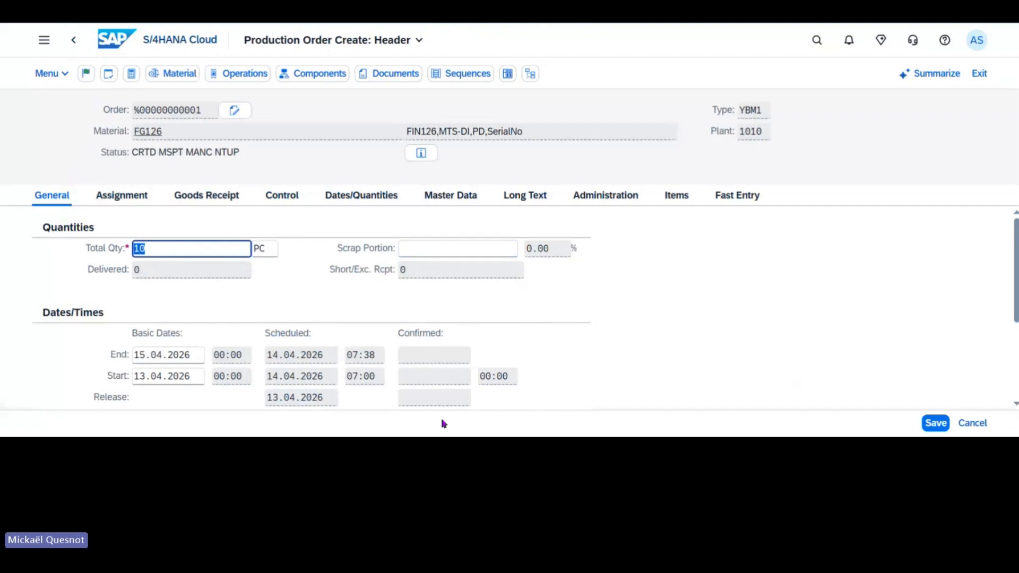
{"action": "left_click", "coordinate": [86, 76]}
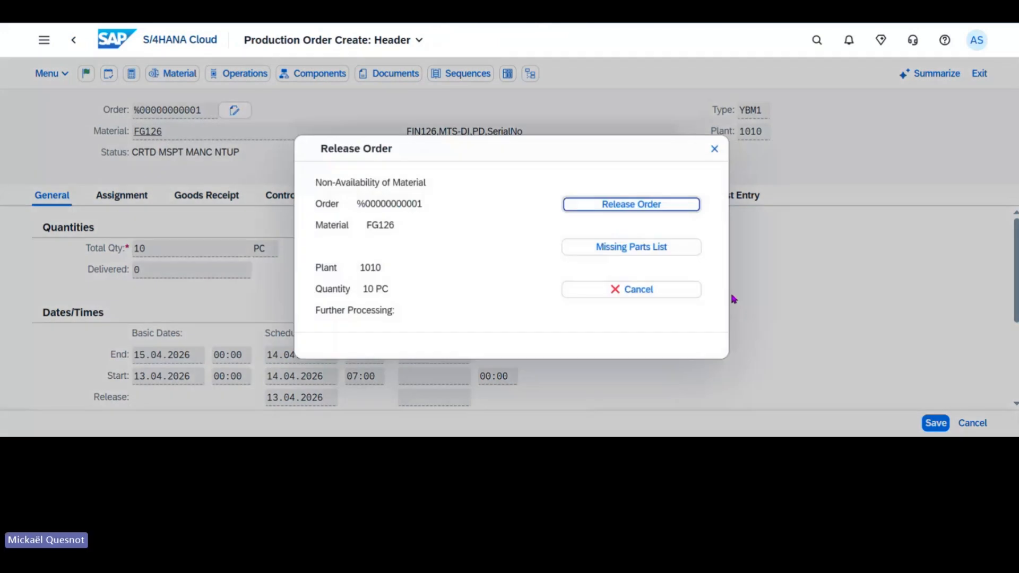
{"action": "left_click", "coordinate": [665, 253]}
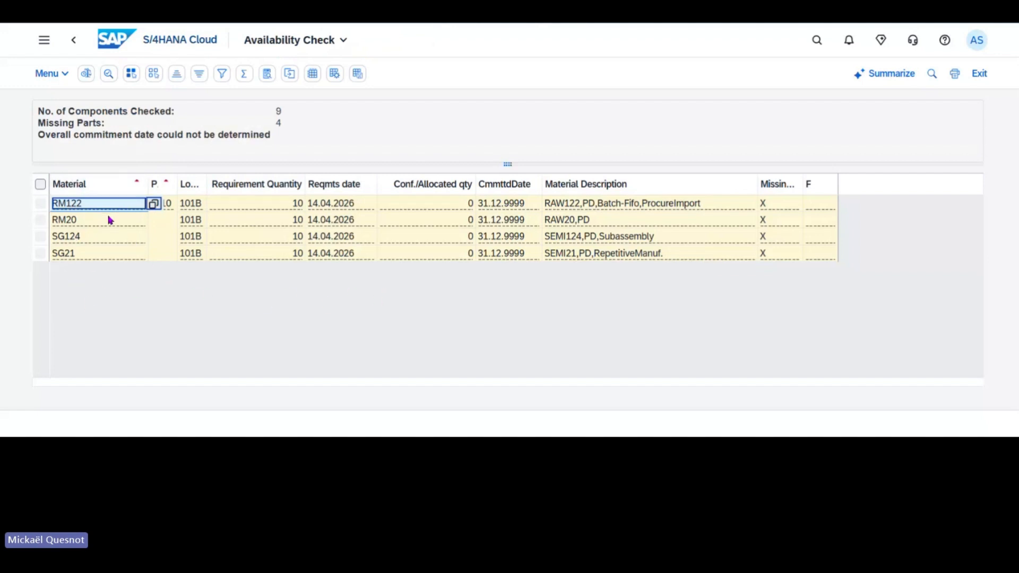
{"action": "left_click", "coordinate": [93, 184]}
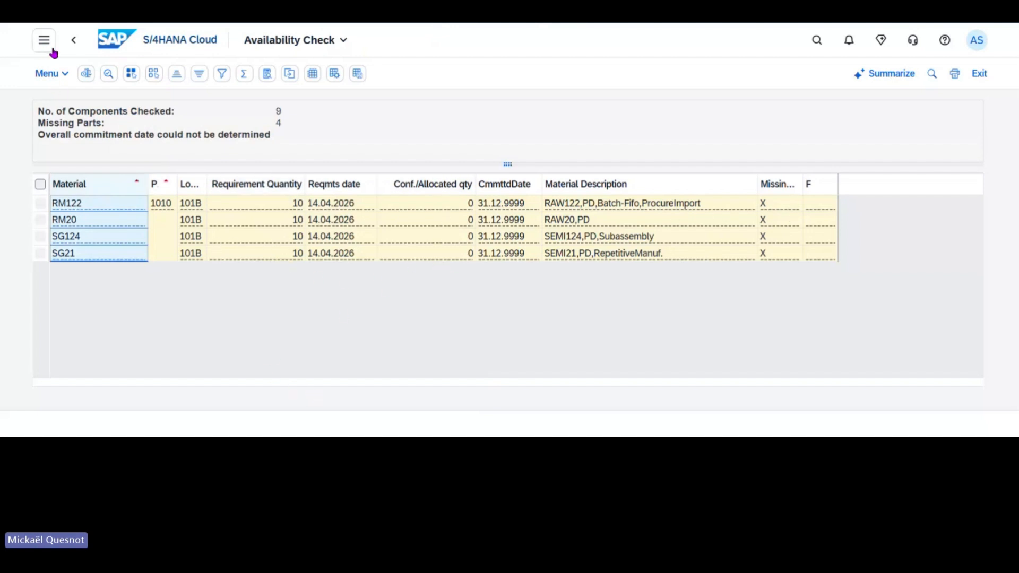
{"action": "left_click", "coordinate": [73, 40]}
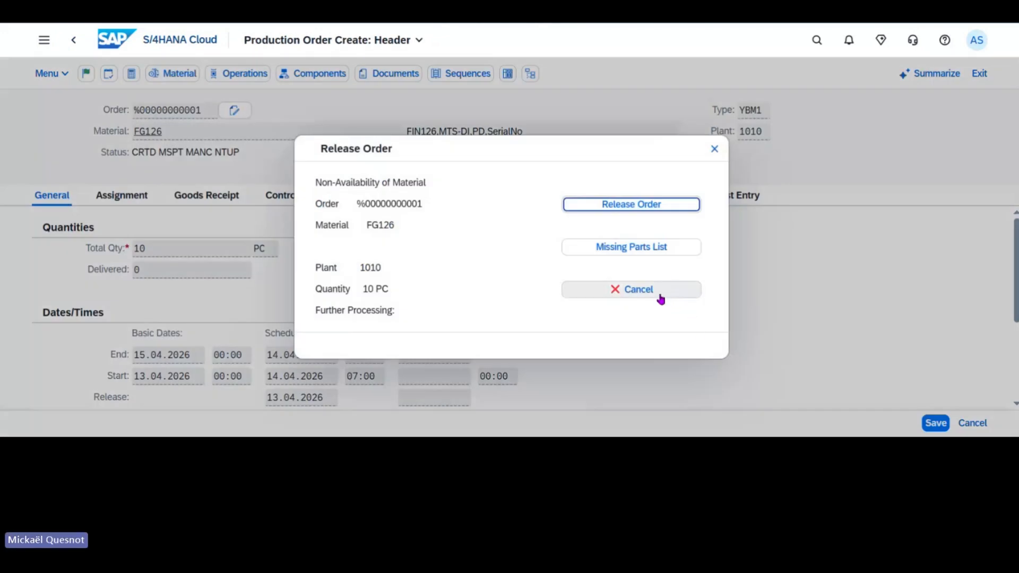
Release the production order for FG126 despite the missing material and save it.
{"action": "left_click", "coordinate": [660, 295]}
{"action": "left_click", "coordinate": [86, 73]}
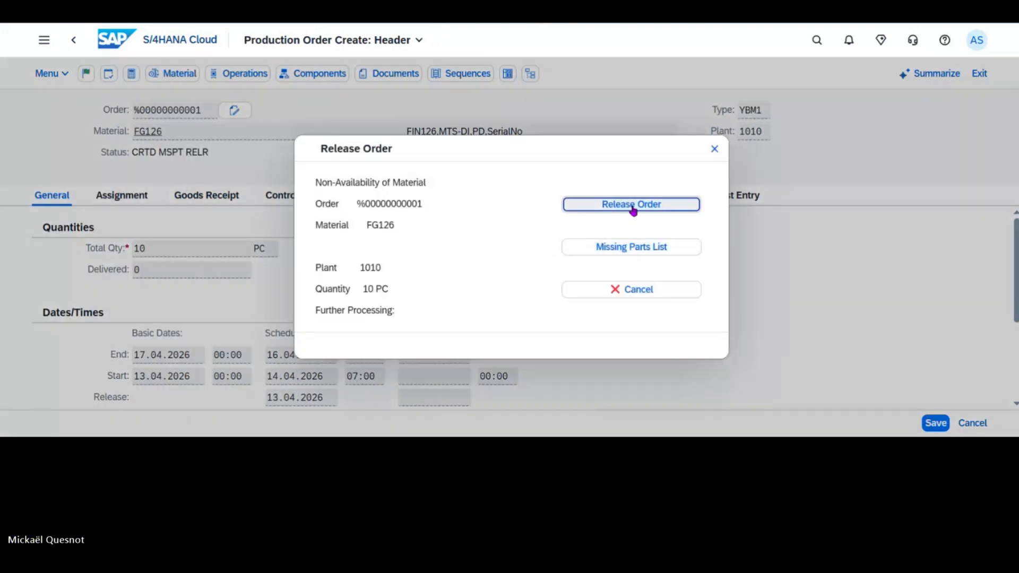
{"action": "left_click", "coordinate": [632, 205]}
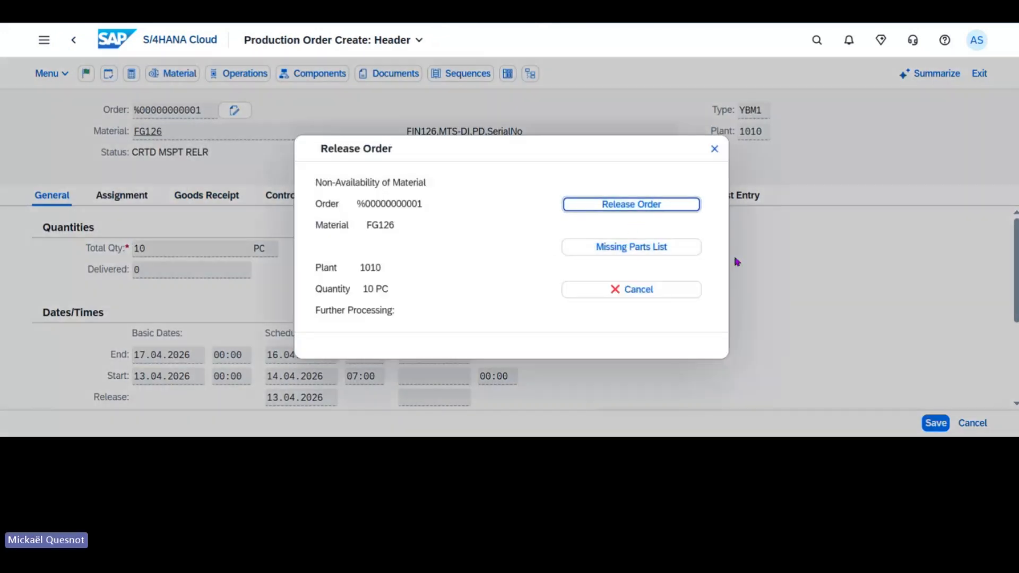
{"action": "left_click", "coordinate": [935, 423]}
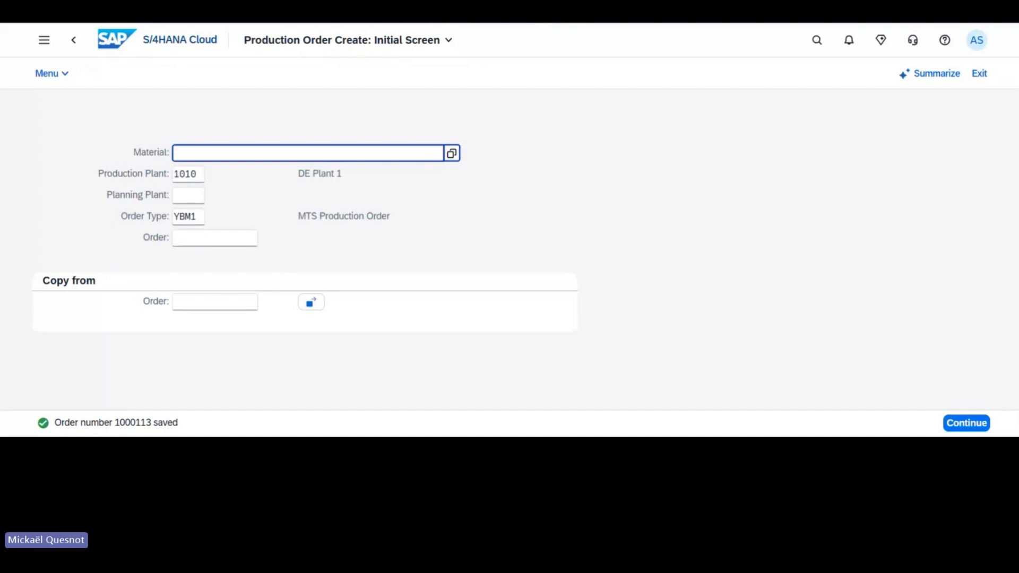
Display the saved production order in its operation overview.
{"action": "left_click", "coordinate": [41, 75]}
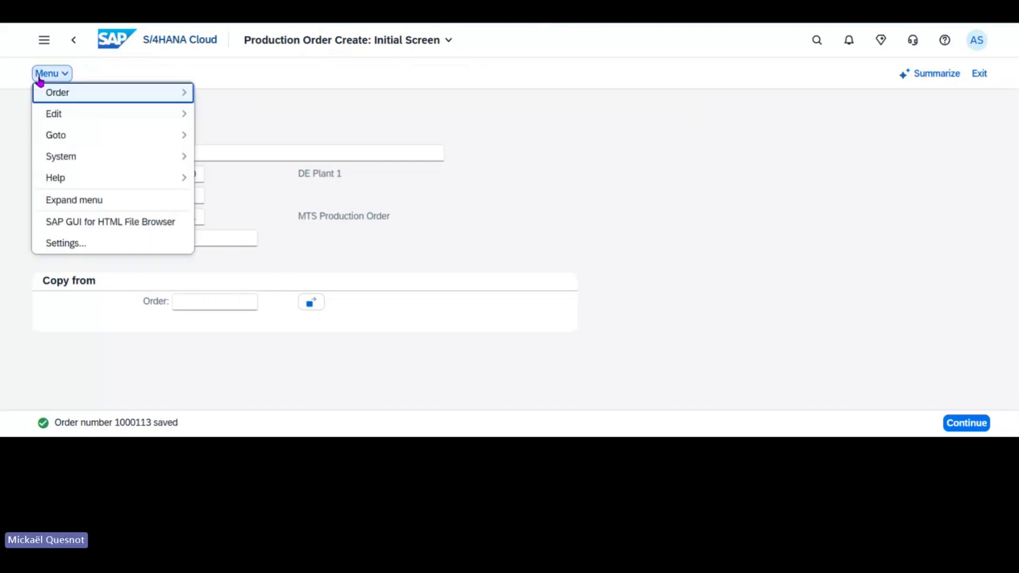
{"action": "mouse_move", "coordinate": [129, 101]}
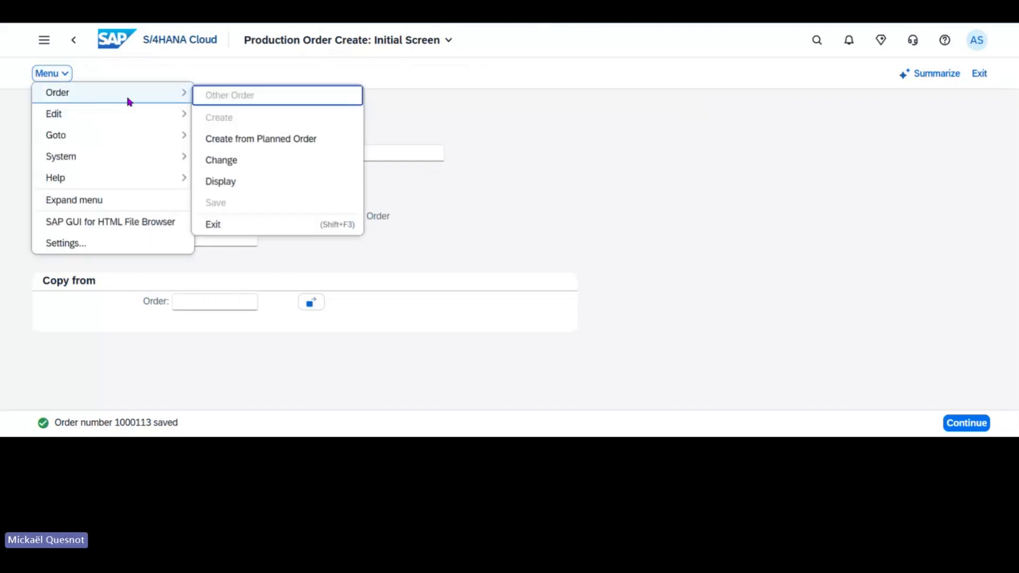
{"action": "left_click", "coordinate": [240, 181]}
{"action": "key", "text": "Return"}
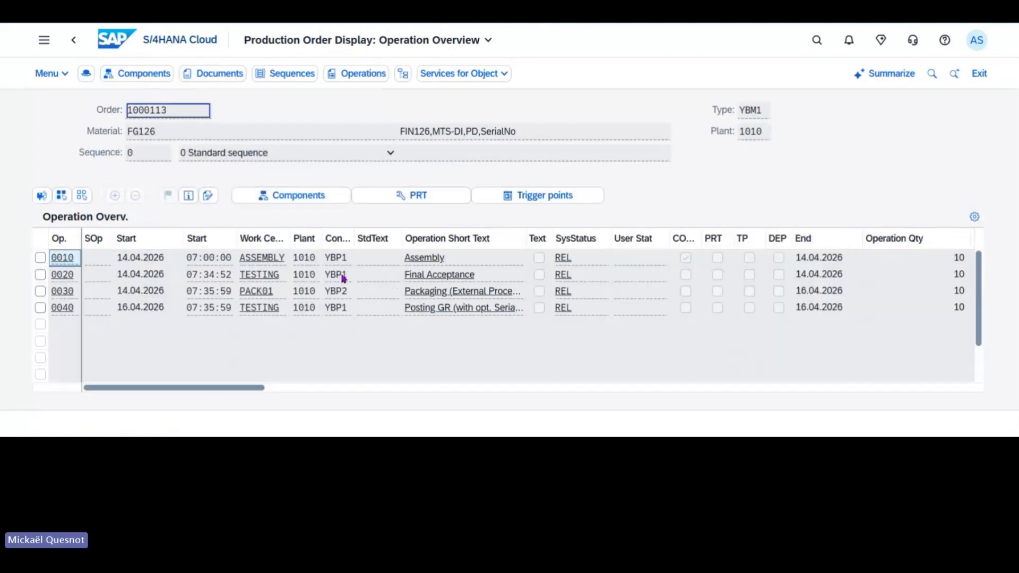
Check the external processing details of operation 0030 and open the linked purchase requisition.
{"action": "left_click", "coordinate": [40, 291]}
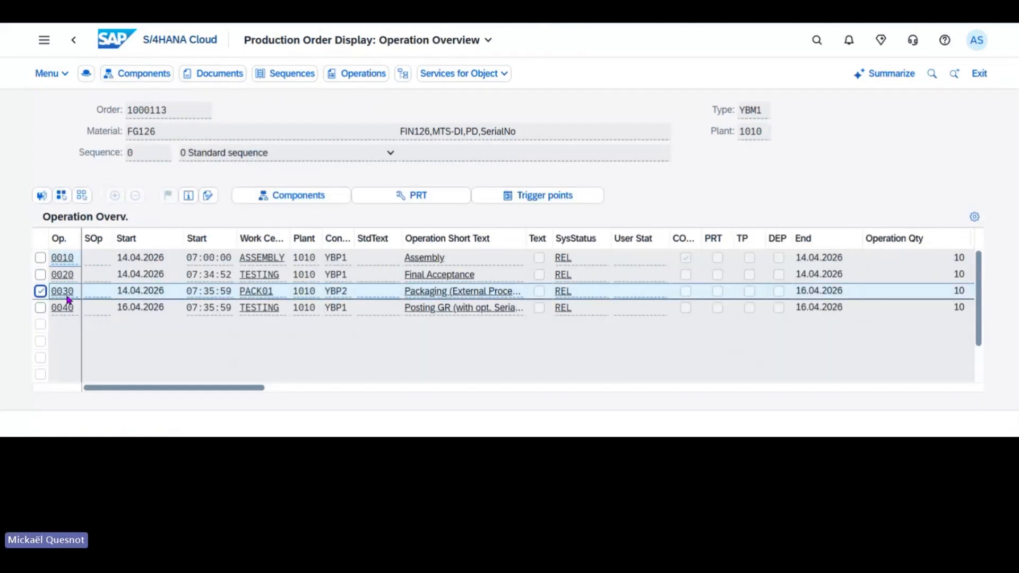
{"action": "left_click", "coordinate": [41, 196]}
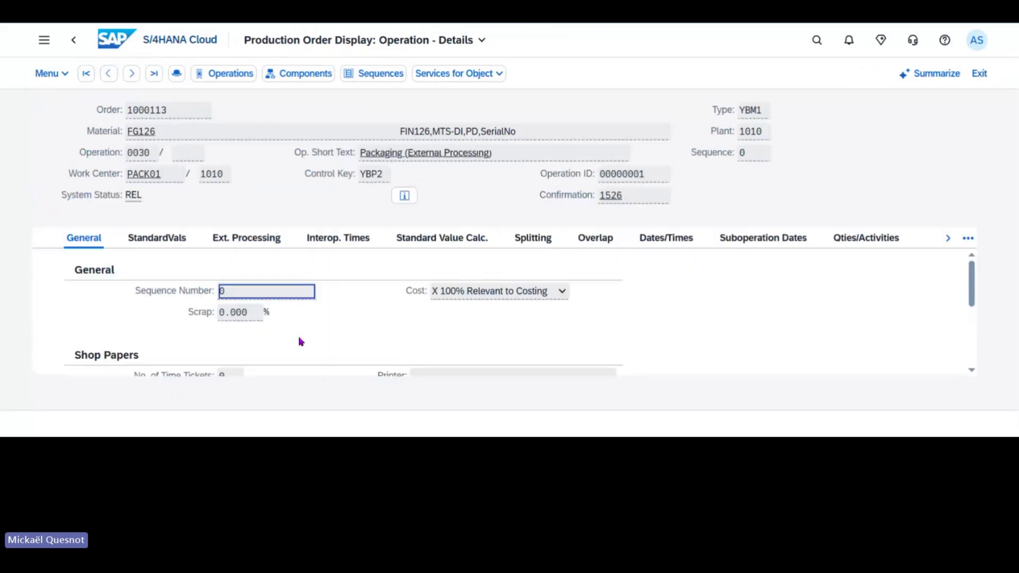
{"action": "left_click", "coordinate": [255, 240]}
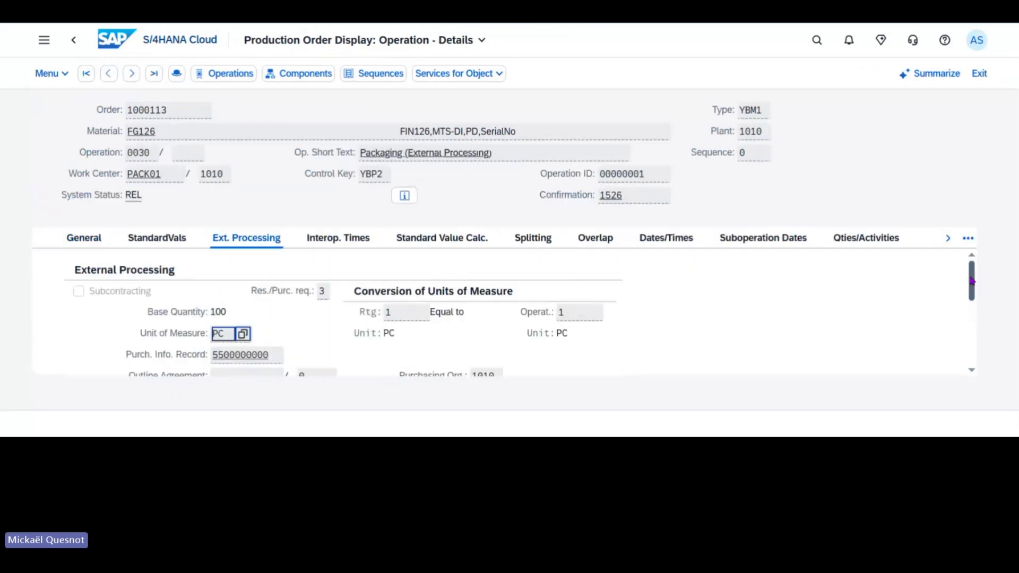
{"action": "left_click_drag", "start_coordinate": [971, 280], "coordinate": [973, 336]}
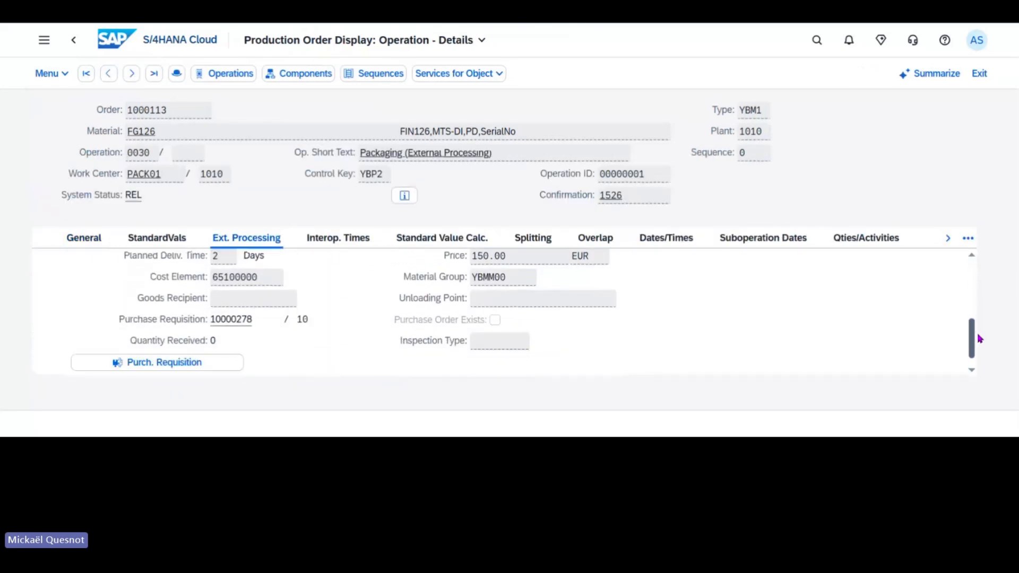
{"action": "left_click", "coordinate": [238, 329]}
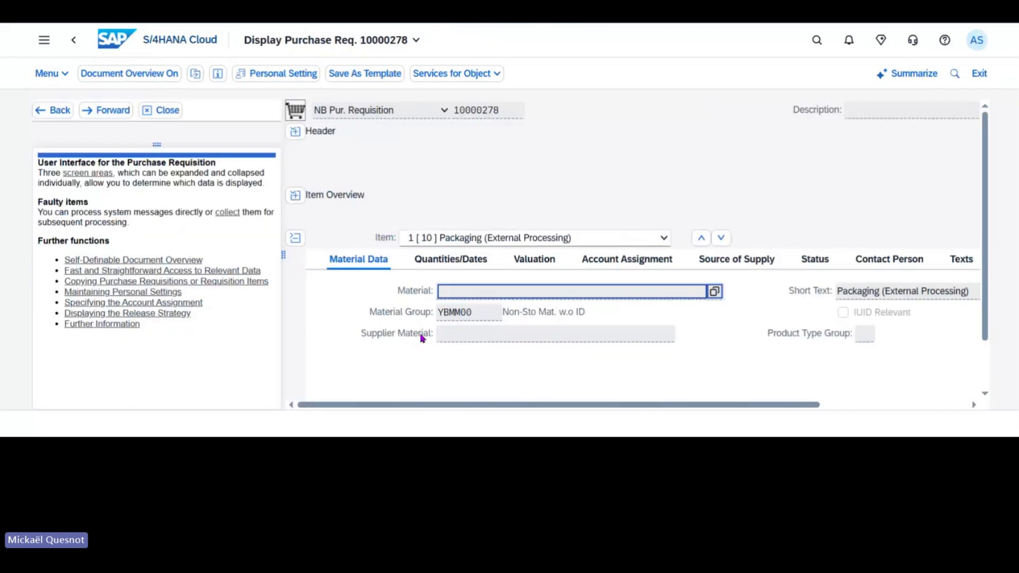
Examine the requisition's item overview without the help text and look up the meaning of account assignment category F.
{"action": "left_click", "coordinate": [160, 118]}
{"action": "left_click", "coordinate": [39, 133]}
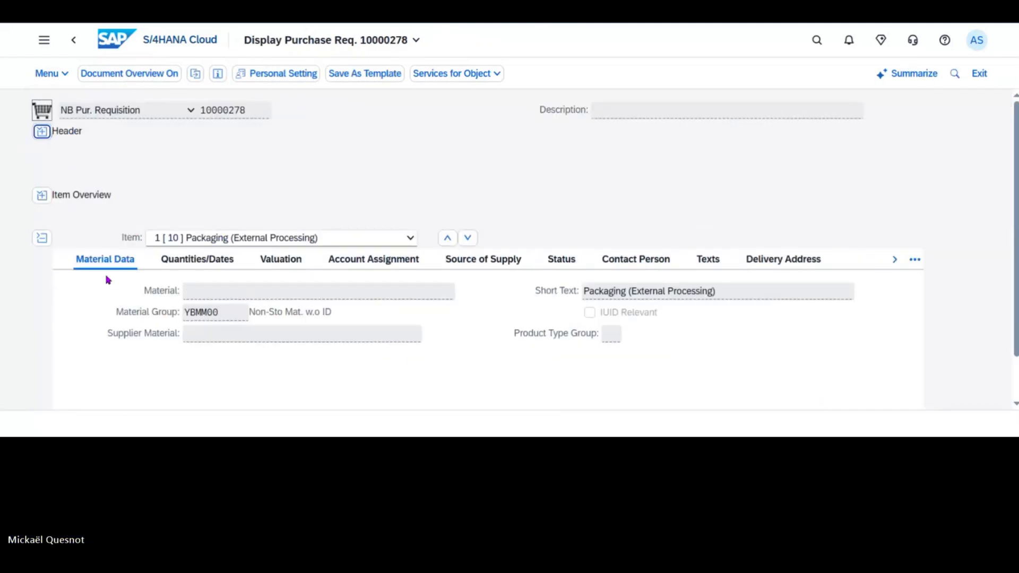
{"action": "left_click", "coordinate": [42, 134]}
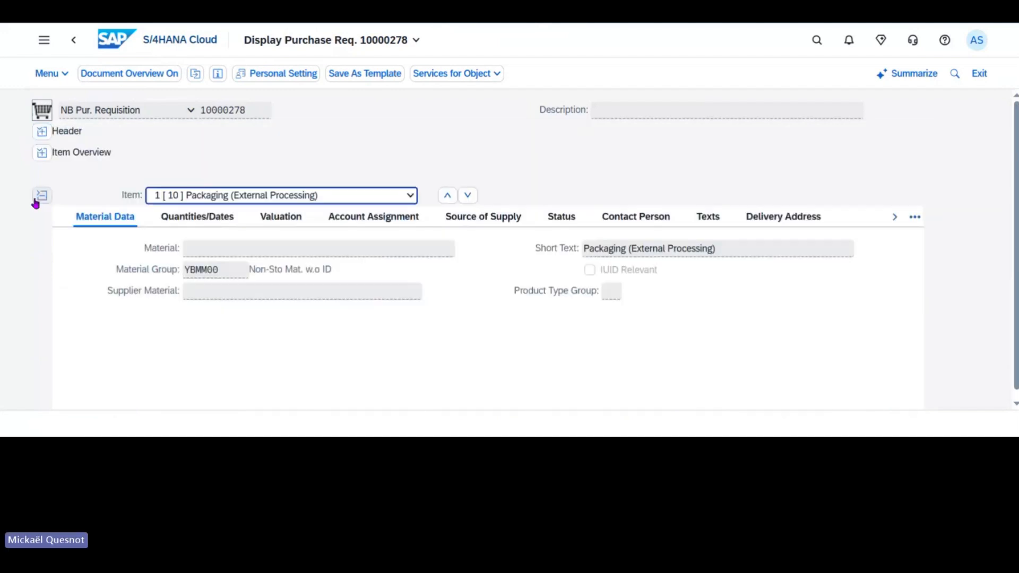
{"action": "left_click", "coordinate": [42, 152]}
{"action": "left_click", "coordinate": [131, 198]}
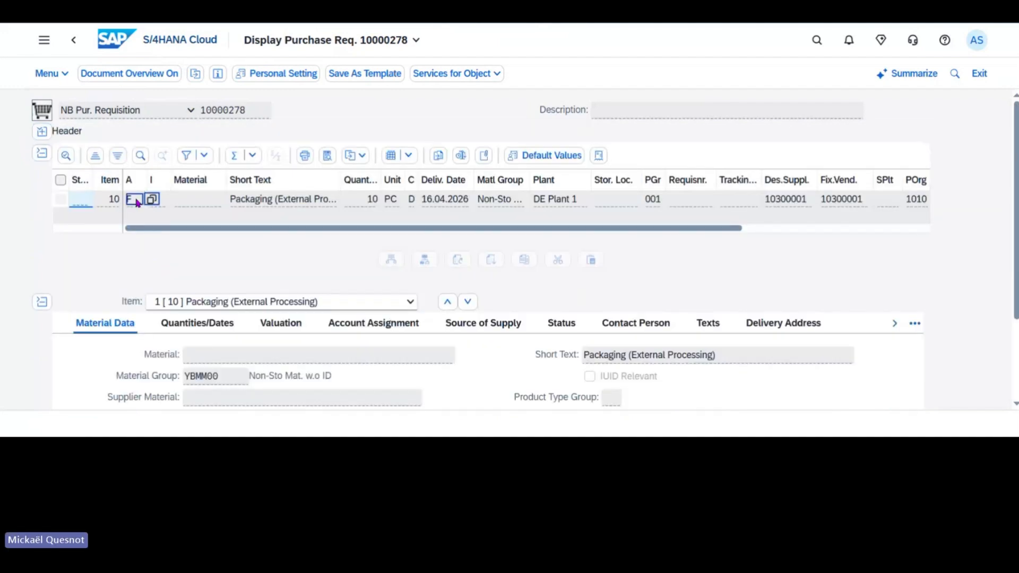
{"action": "left_click", "coordinate": [149, 202]}
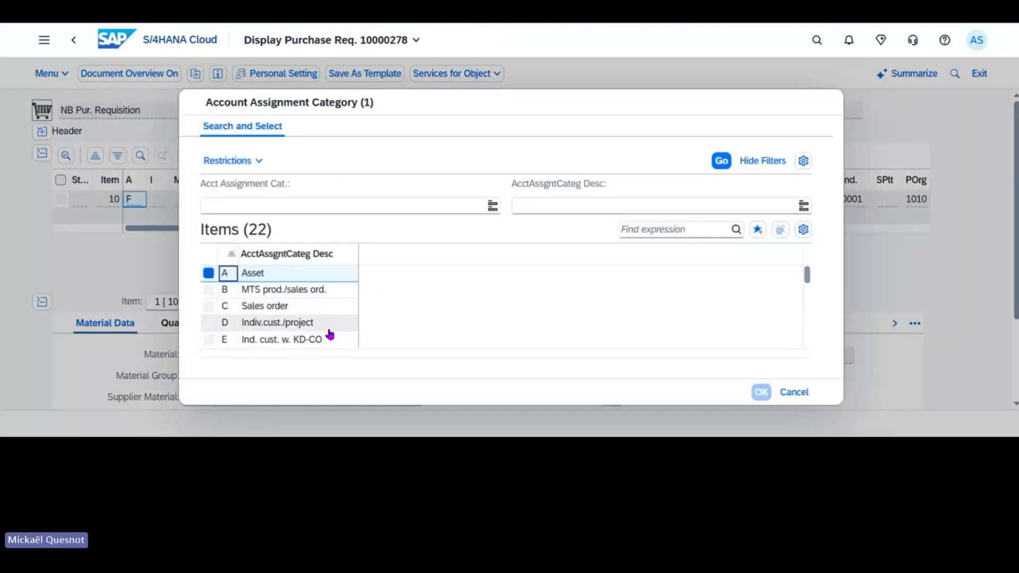
{"action": "scroll", "coordinate": [340, 336], "scroll_direction": "down", "scroll_amount": 1}
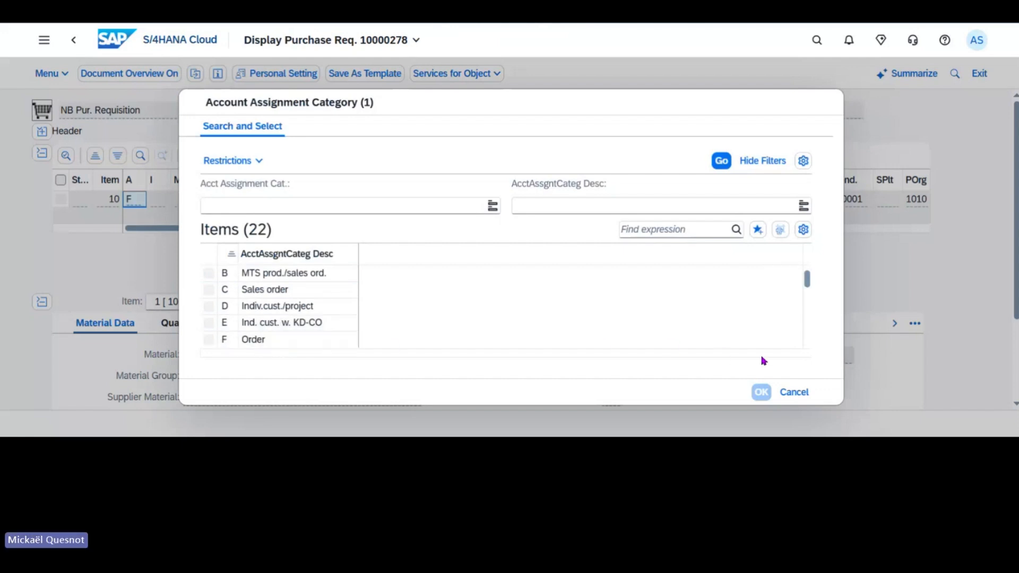
{"action": "left_click", "coordinate": [793, 391]}
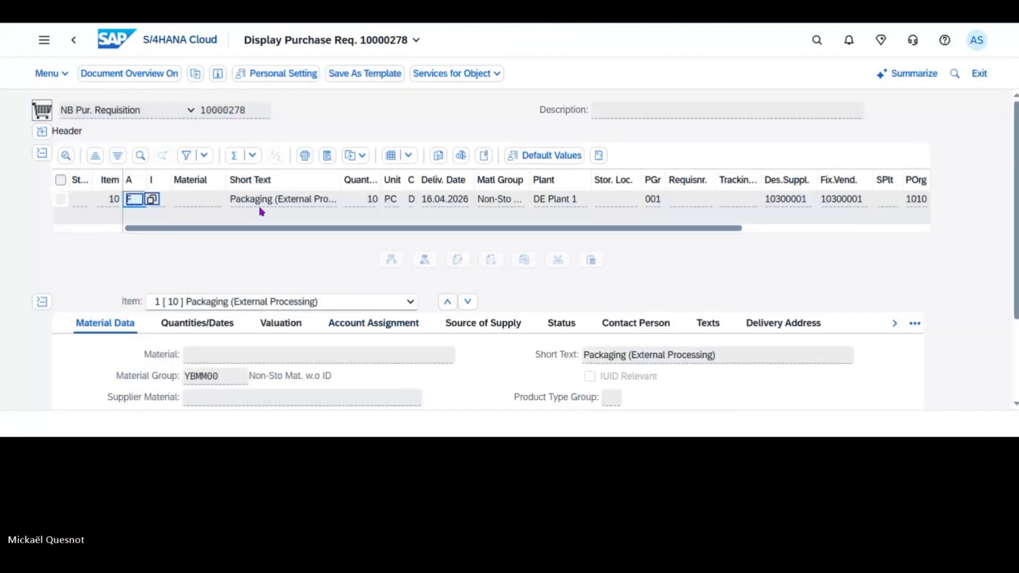
Return to the home page and open the deprecated Process Purchase Requisitions app, postponing the switch to the new version.
{"action": "left_click", "coordinate": [114, 41]}
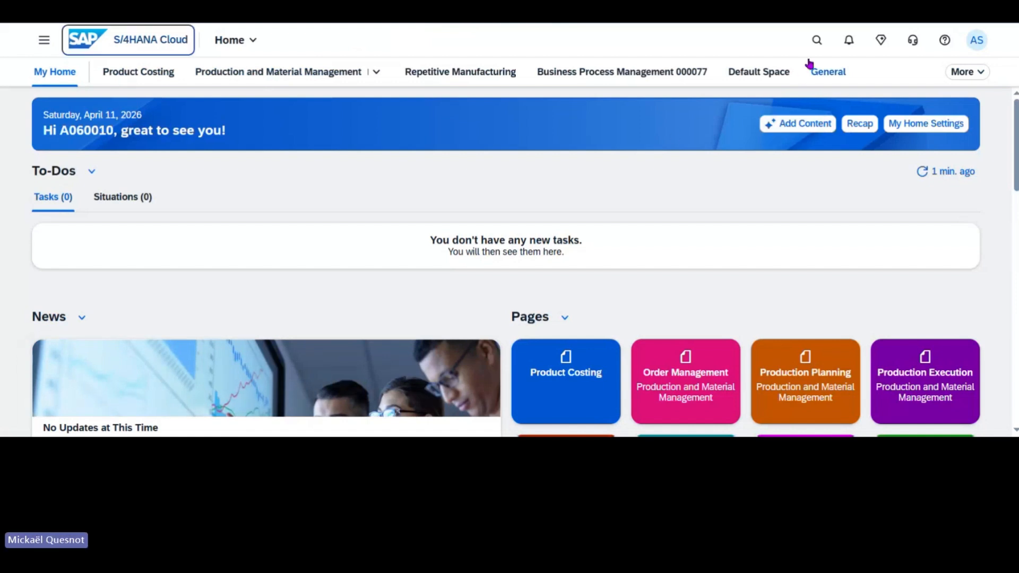
{"action": "left_click", "coordinate": [816, 40]}
{"action": "type", "text": "Process Purchase Requisitions - Deprecated"}
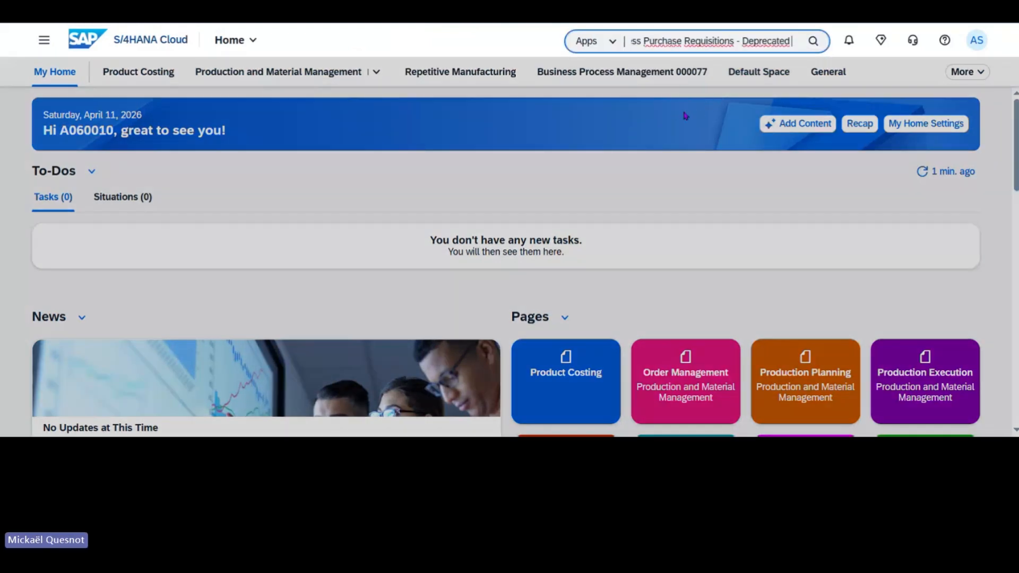
{"action": "key", "text": "ctrl+shift+Left"}
{"action": "key", "text": "ctrl+shift+Left"}
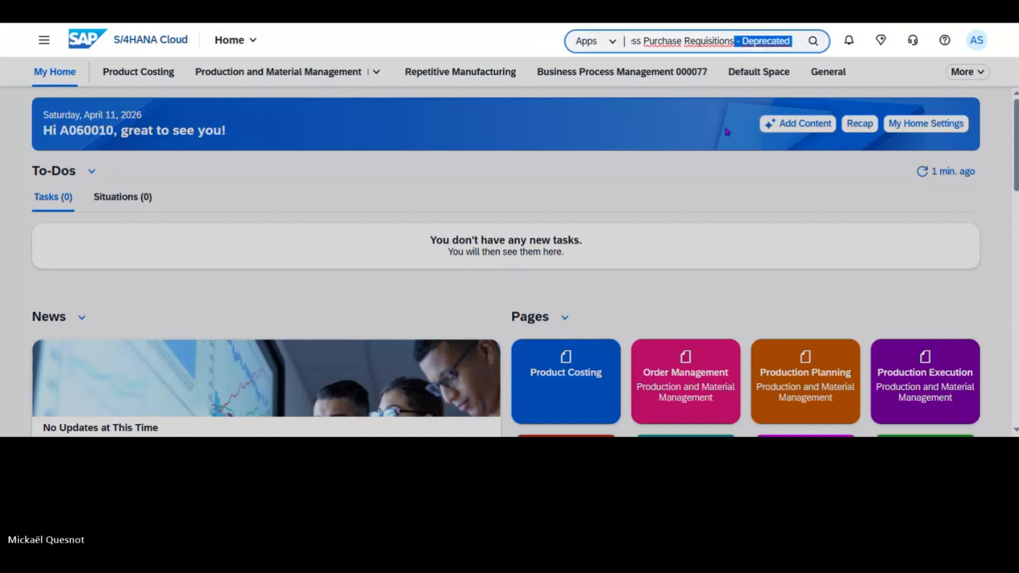
{"action": "key", "text": "BackSpace"}
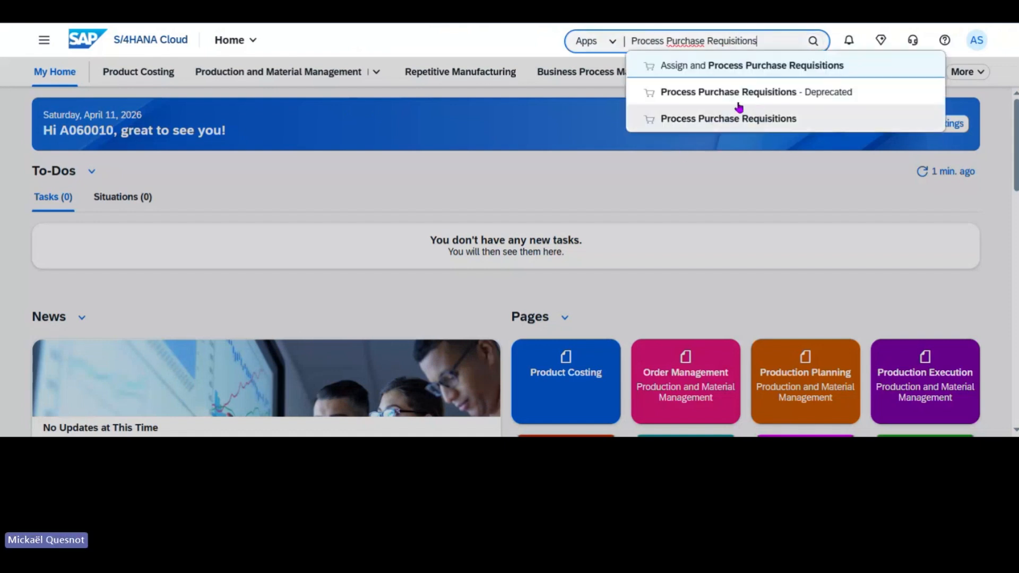
{"action": "left_click", "coordinate": [756, 98]}
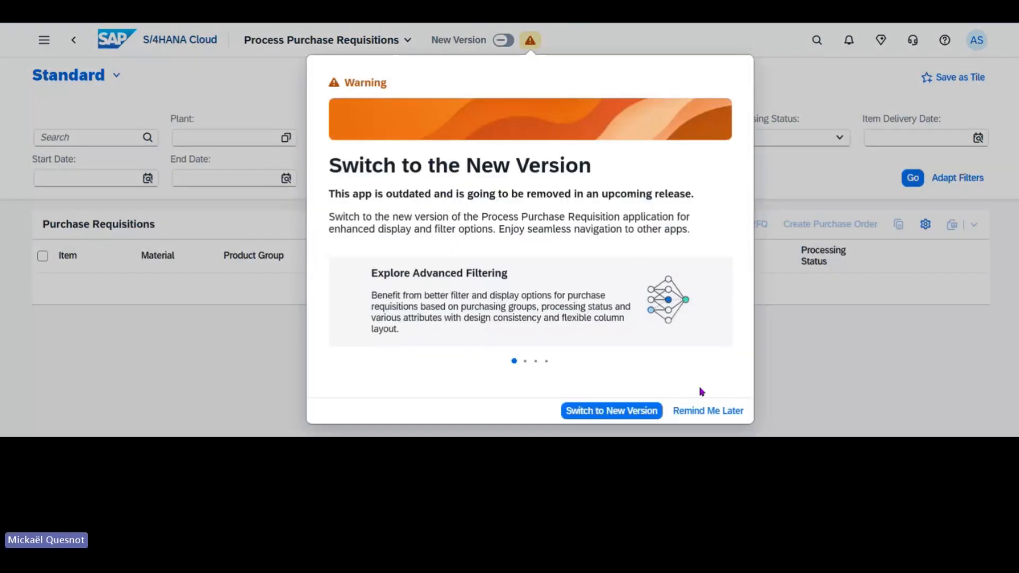
{"action": "left_click", "coordinate": [702, 417]}
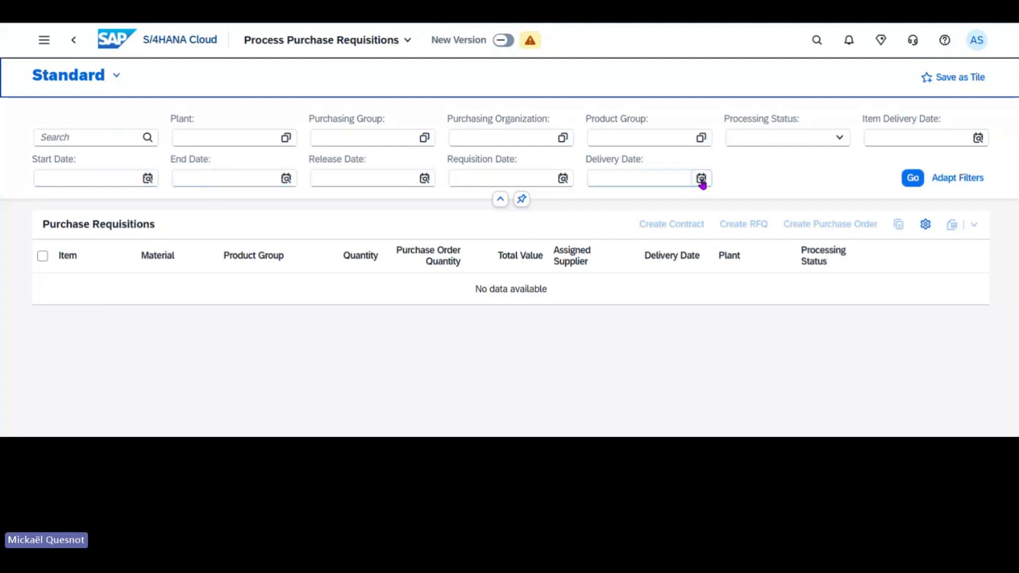
List the purchase requisitions with today's requisition date and review them.
{"action": "left_click", "coordinate": [565, 179]}
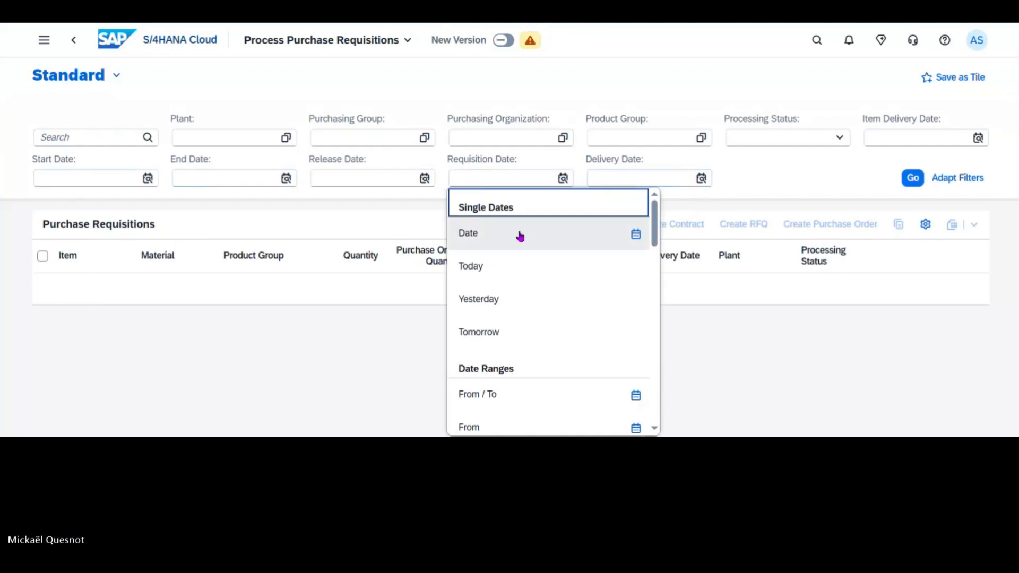
{"action": "left_click", "coordinate": [562, 264]}
{"action": "left_click", "coordinate": [901, 186]}
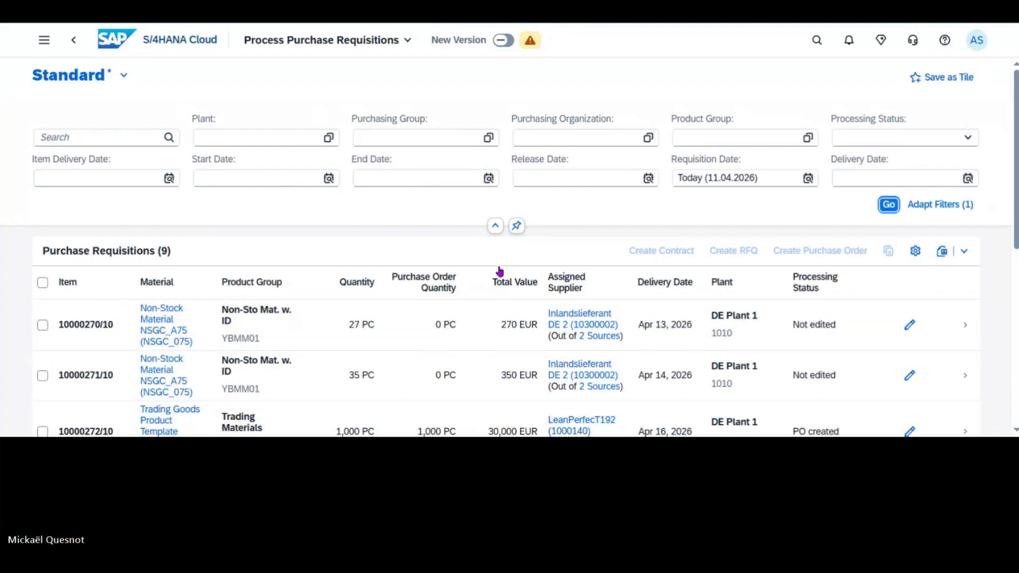
{"action": "scroll", "coordinate": [366, 331], "scroll_direction": "down", "scroll_amount": 3}
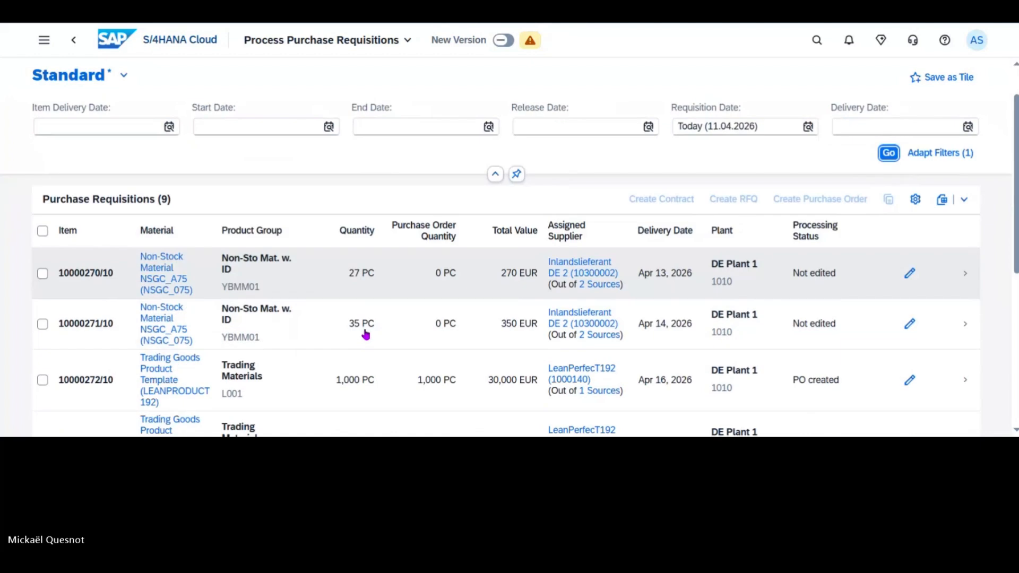
{"action": "scroll", "coordinate": [366, 333], "scroll_direction": "down", "scroll_amount": 5}
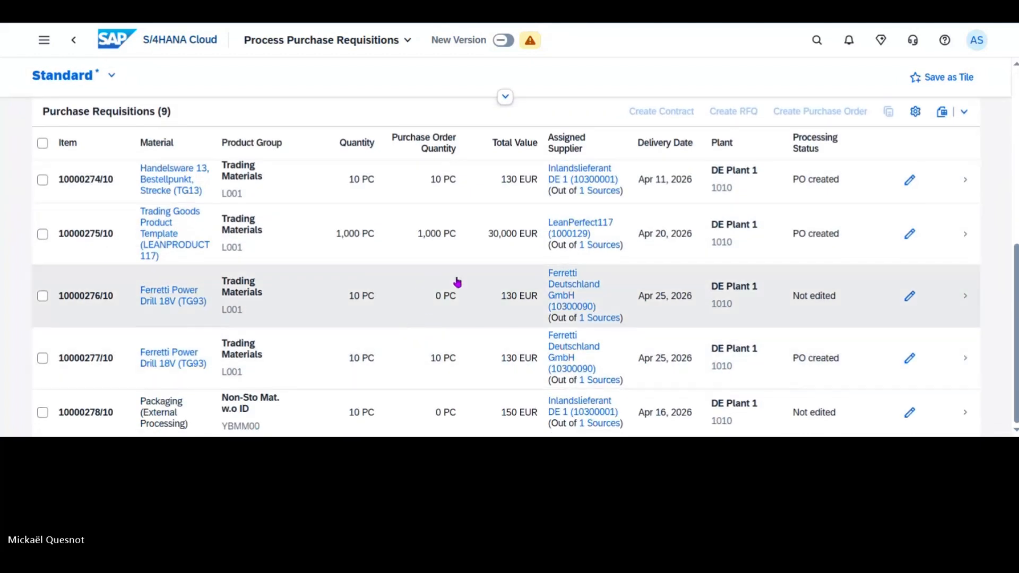
{"action": "scroll", "coordinate": [594, 248], "scroll_direction": "up", "scroll_amount": 3}
{"action": "scroll", "coordinate": [594, 248], "scroll_direction": "up", "scroll_amount": 5}
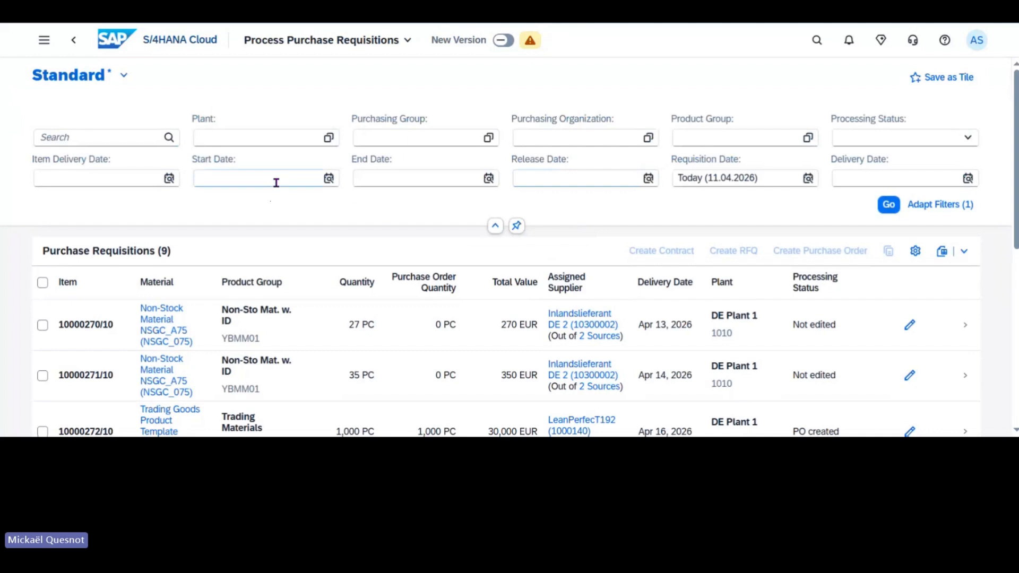
Narrow the purchase requisitions to plant 1010 and processing status Not edited (N).
{"action": "left_click", "coordinate": [304, 135]}
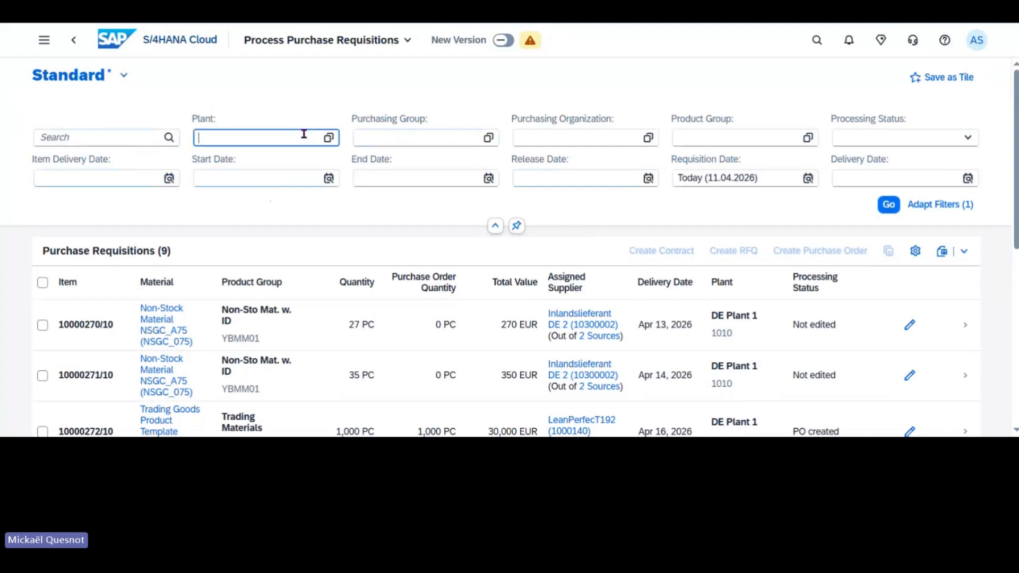
{"action": "type", "text": "1010"}
{"action": "key", "text": "Return"}
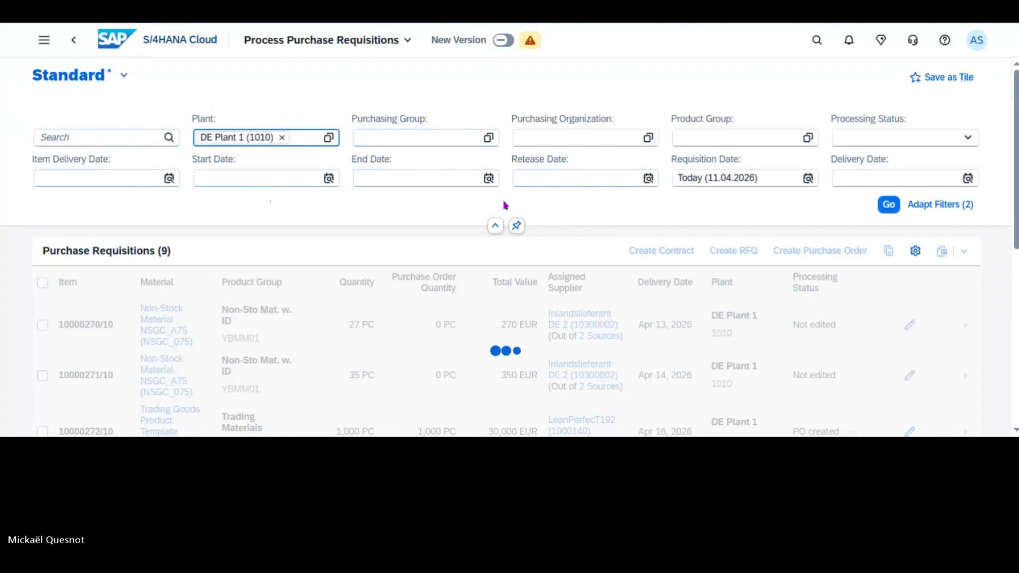
{"action": "left_click", "coordinate": [968, 138]}
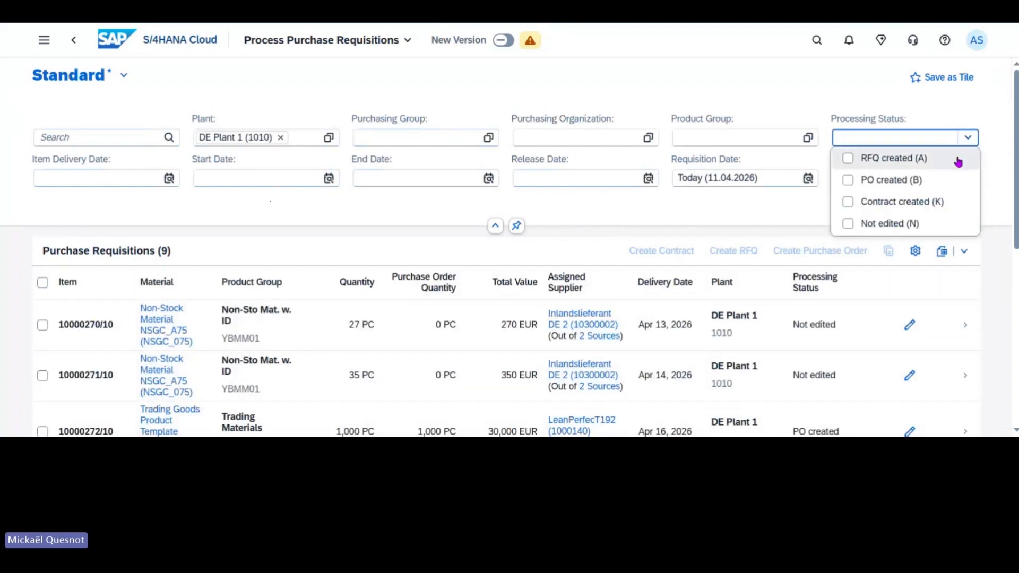
{"action": "left_click", "coordinate": [878, 225]}
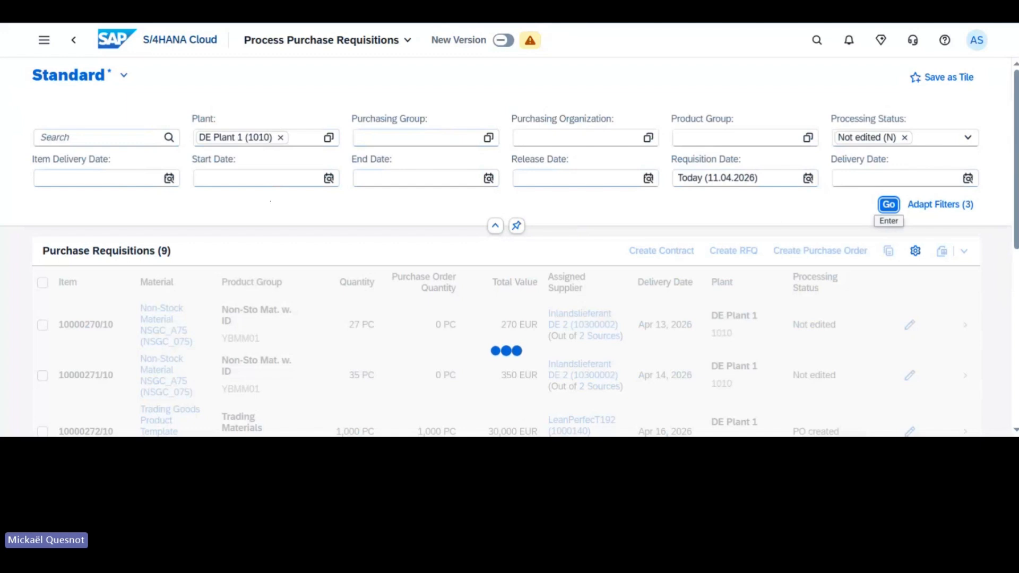
Start a purchase order from the Packaging (External Processing) requisition item and dismiss the delivery date message.
{"action": "scroll", "coordinate": [3, 312], "scroll_direction": "down", "scroll_amount": 2}
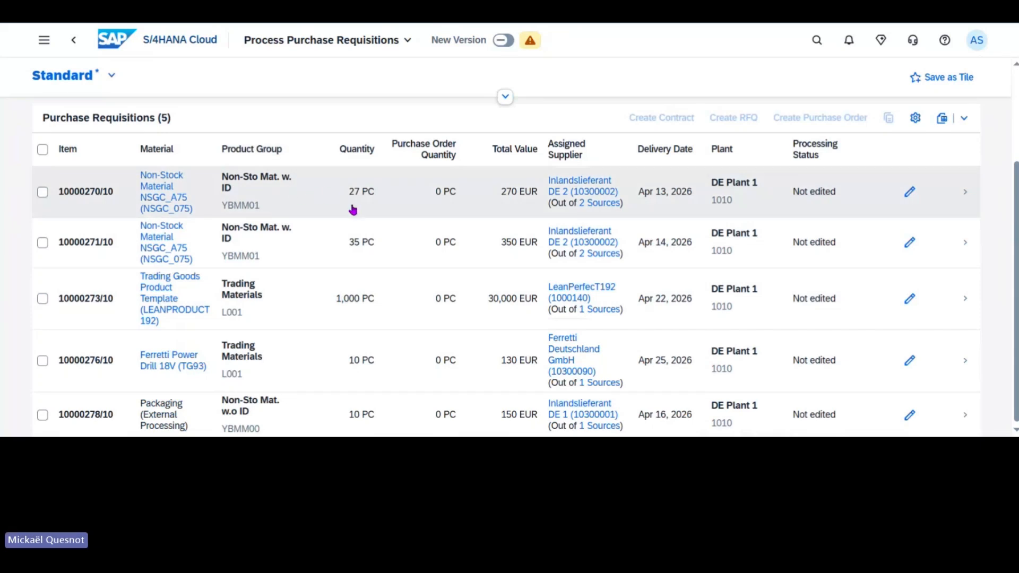
{"action": "scroll", "coordinate": [334, 263], "scroll_direction": "down", "scroll_amount": 1}
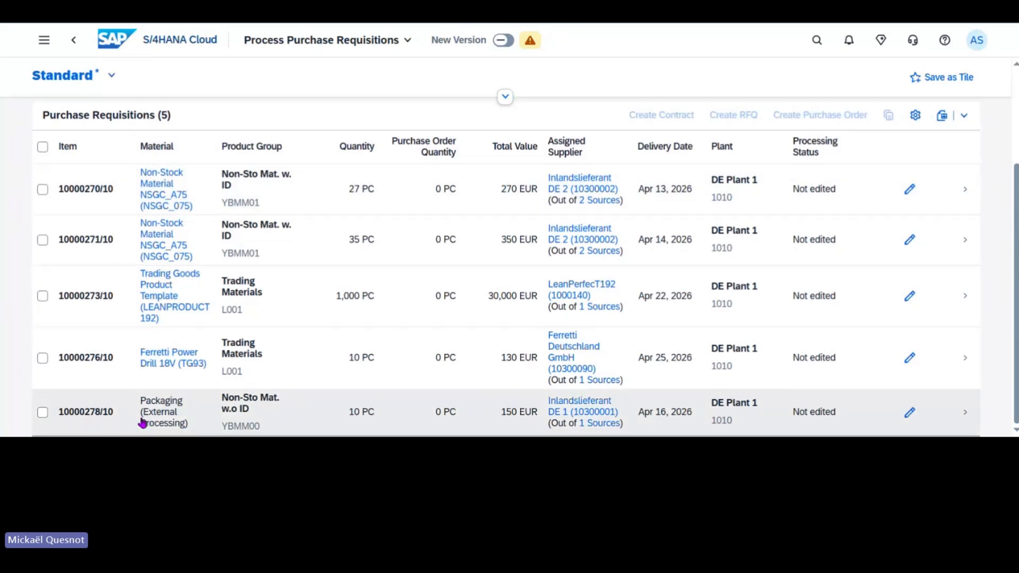
{"action": "left_click", "coordinate": [42, 413]}
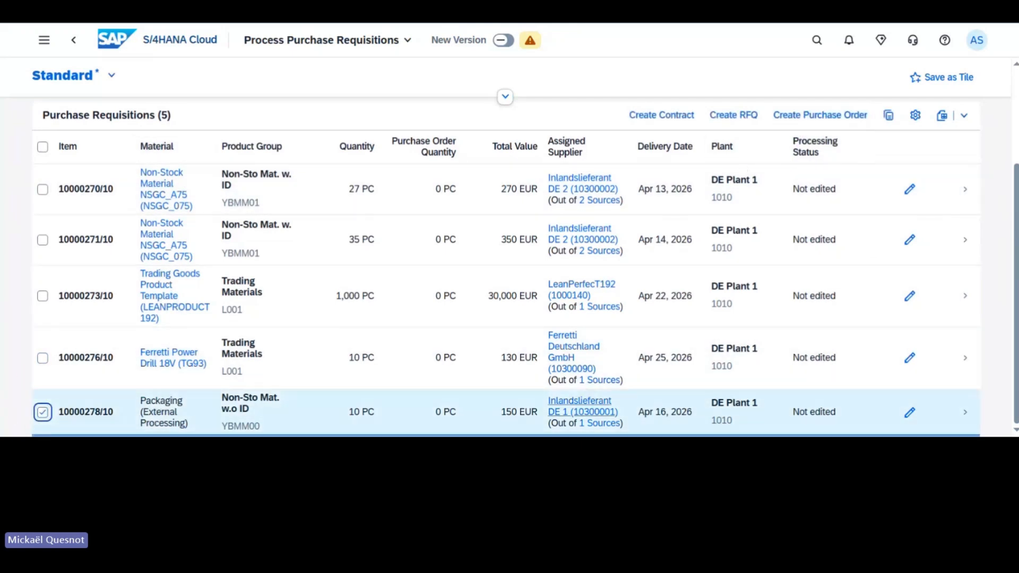
{"action": "left_click", "coordinate": [801, 116]}
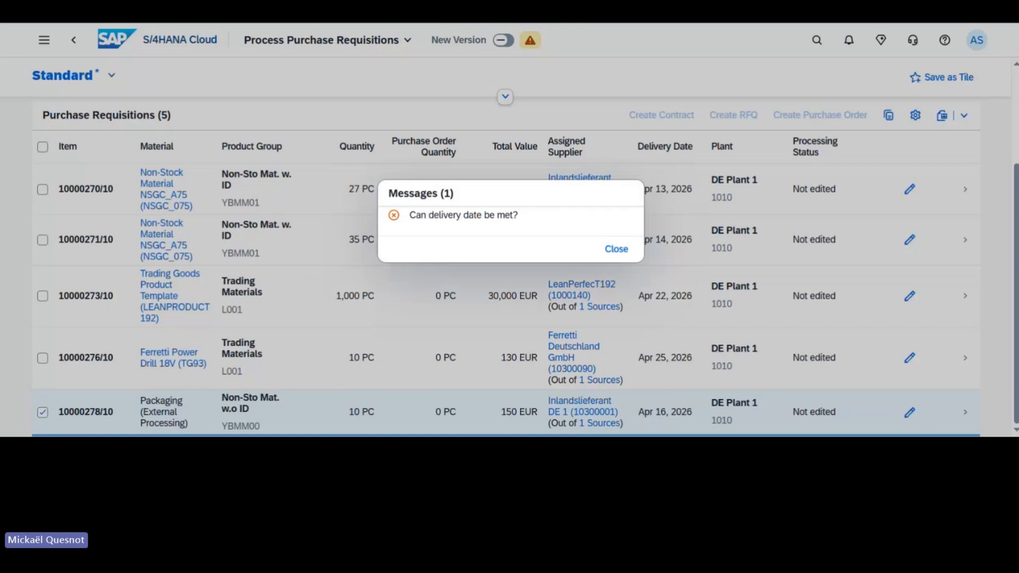
{"action": "left_click", "coordinate": [614, 250]}
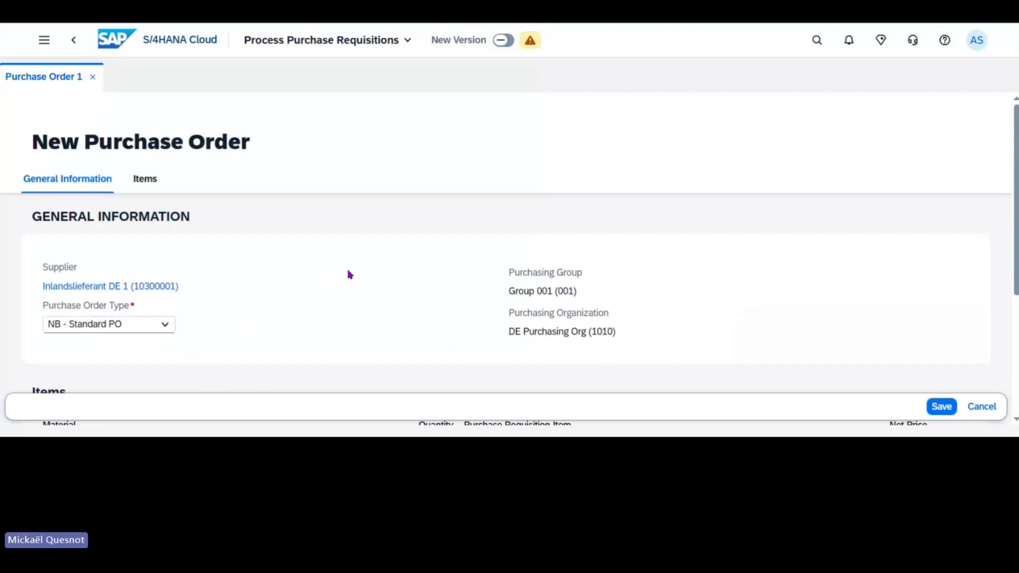
Review the packaging item, save the new purchase order as type NB - Standard PO, and close the message dialog.
{"action": "scroll", "coordinate": [349, 275], "scroll_direction": "down", "scroll_amount": 3}
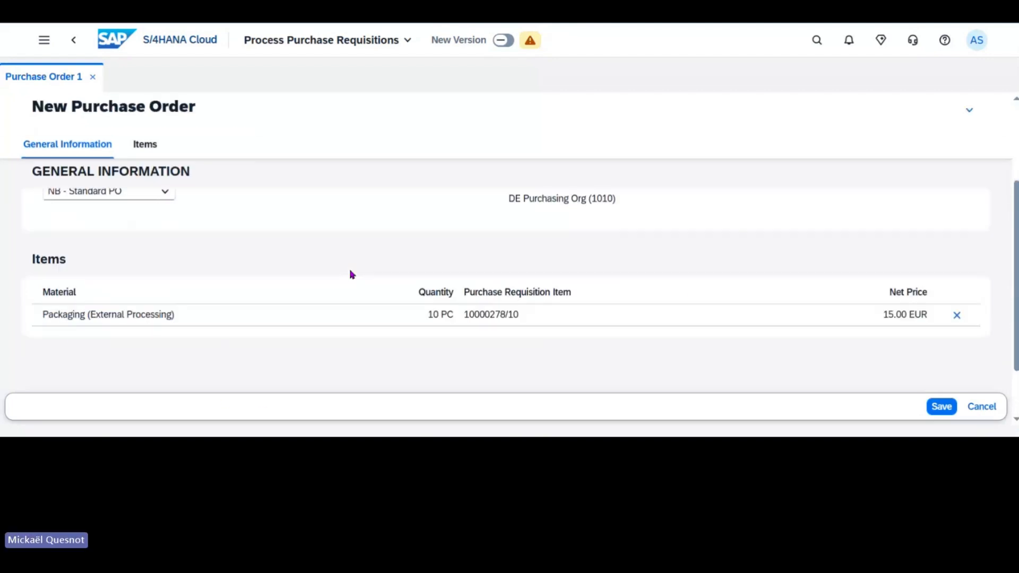
{"action": "left_click", "coordinate": [941, 407]}
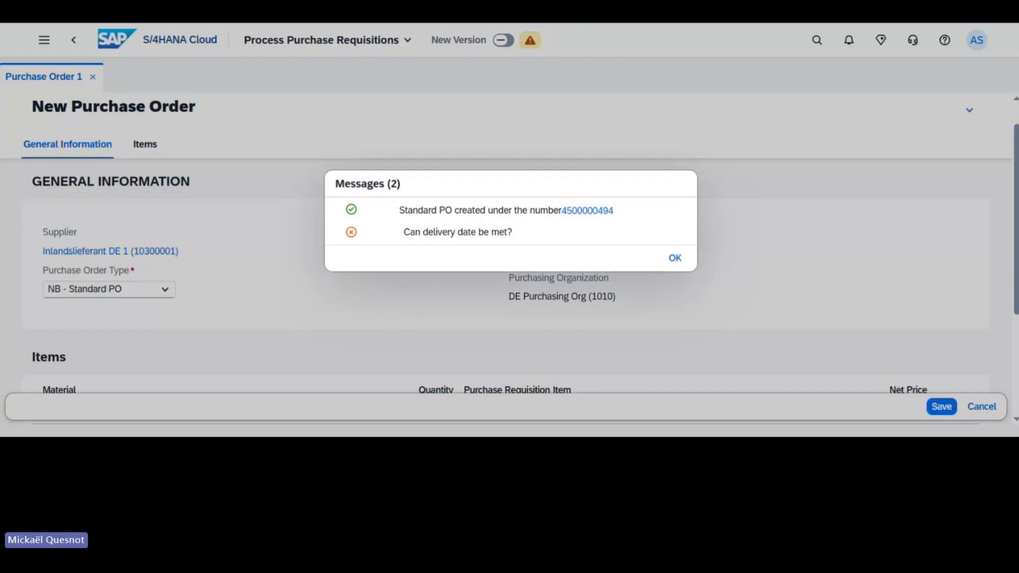
{"action": "double_click", "coordinate": [587, 211]}
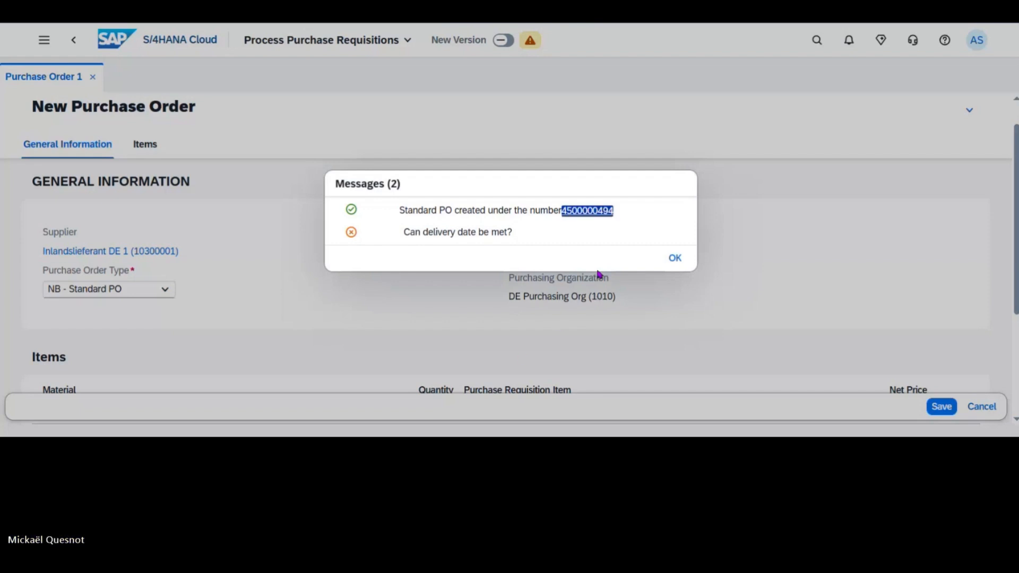
{"action": "left_click", "coordinate": [675, 260]}
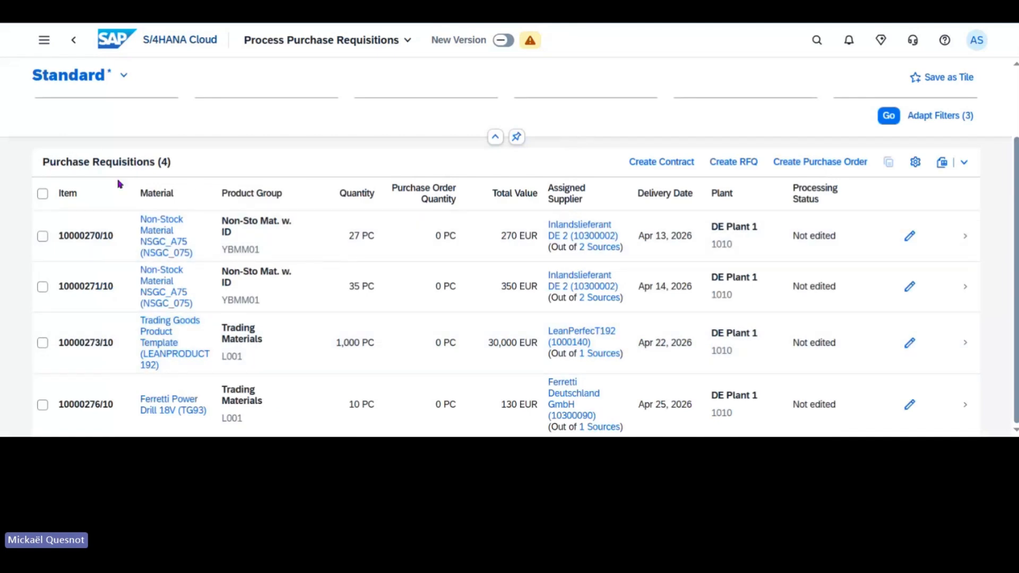
Return to the home page, open the Manage Purchase Orders app, and dismiss the update notice.
{"action": "scroll", "coordinate": [300, 250], "scroll_direction": "up", "scroll_amount": 3}
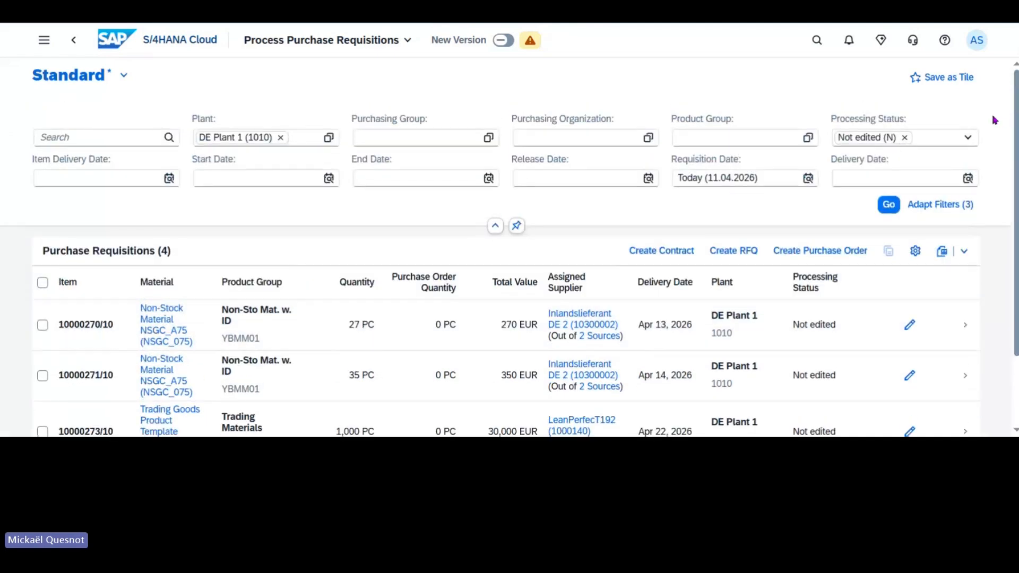
{"action": "scroll", "coordinate": [531, 287], "scroll_direction": "down", "scroll_amount": 2}
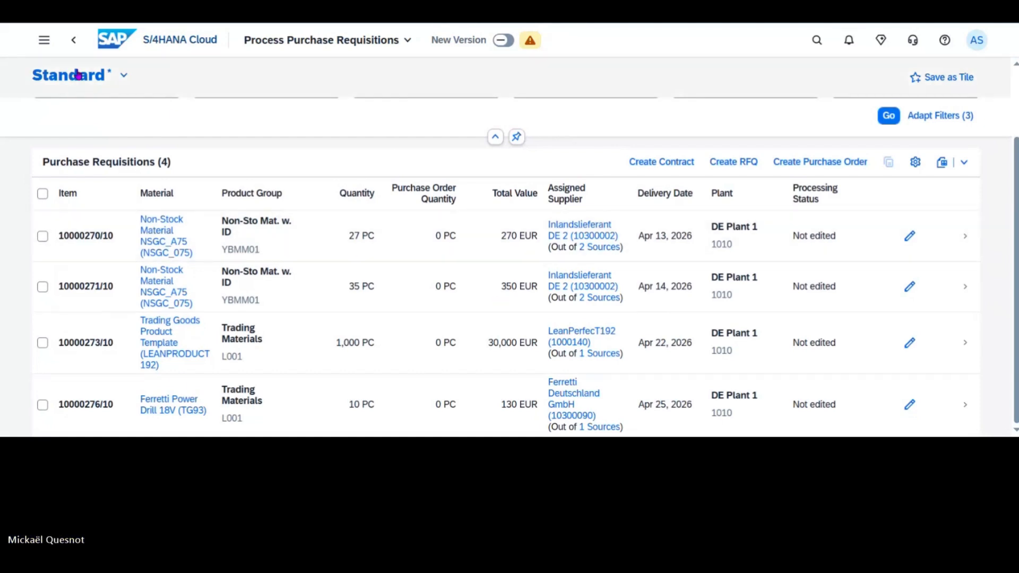
{"action": "left_click", "coordinate": [119, 50]}
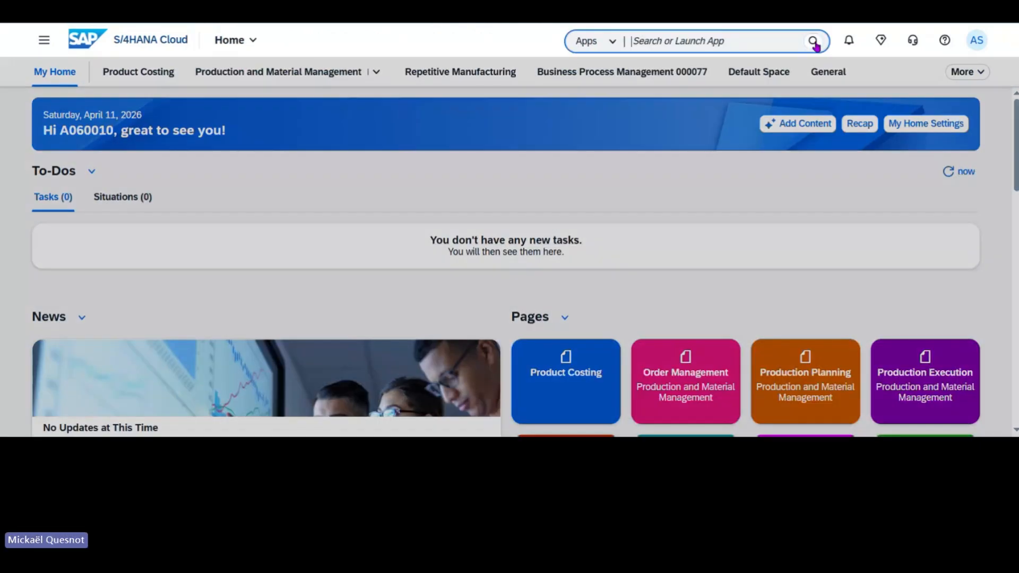
{"action": "type", "text": "manage purchas"}
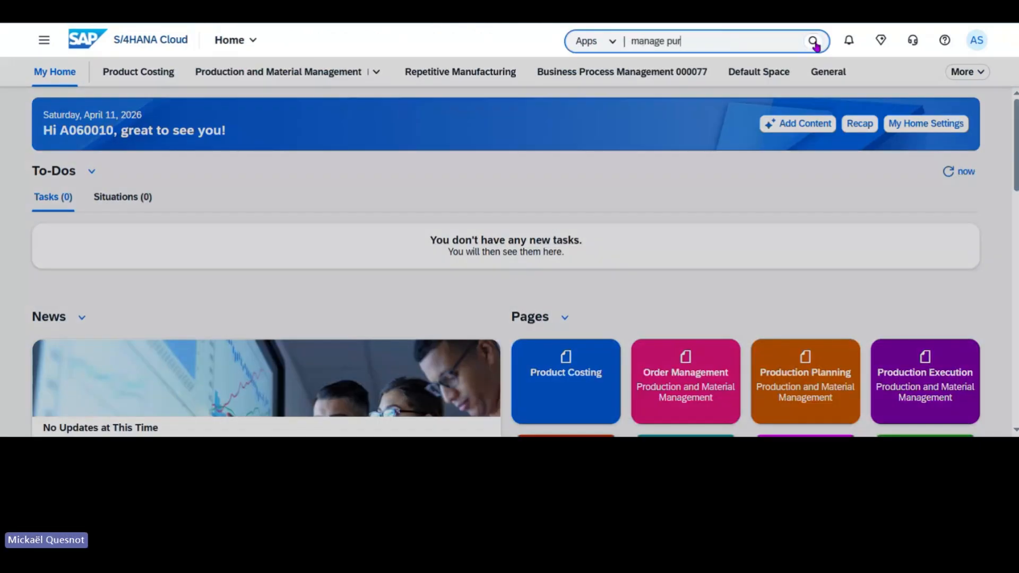
{"action": "type", "text": "e order"}
{"action": "left_click", "coordinate": [794, 74]}
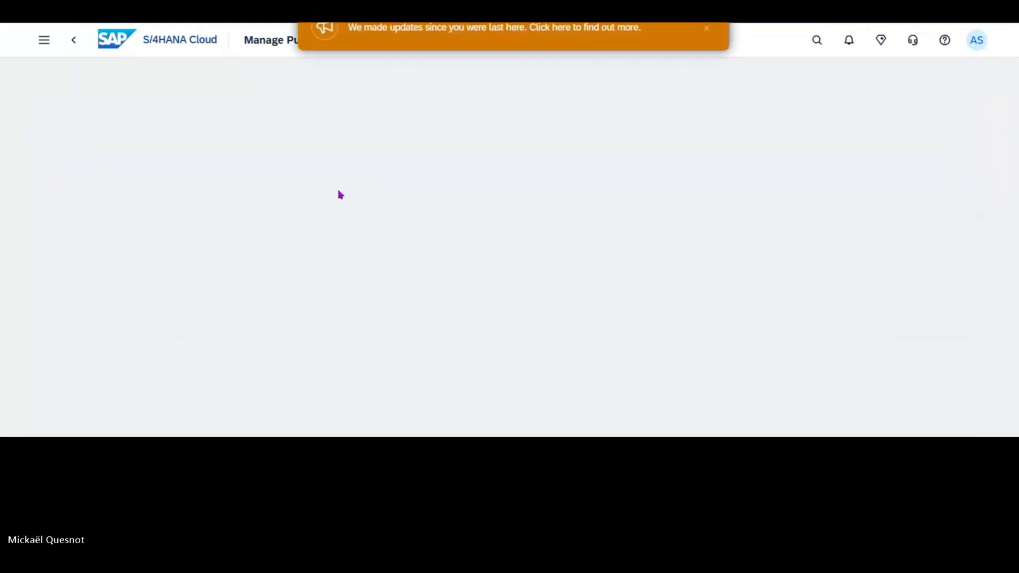
{"action": "left_click", "coordinate": [708, 32]}
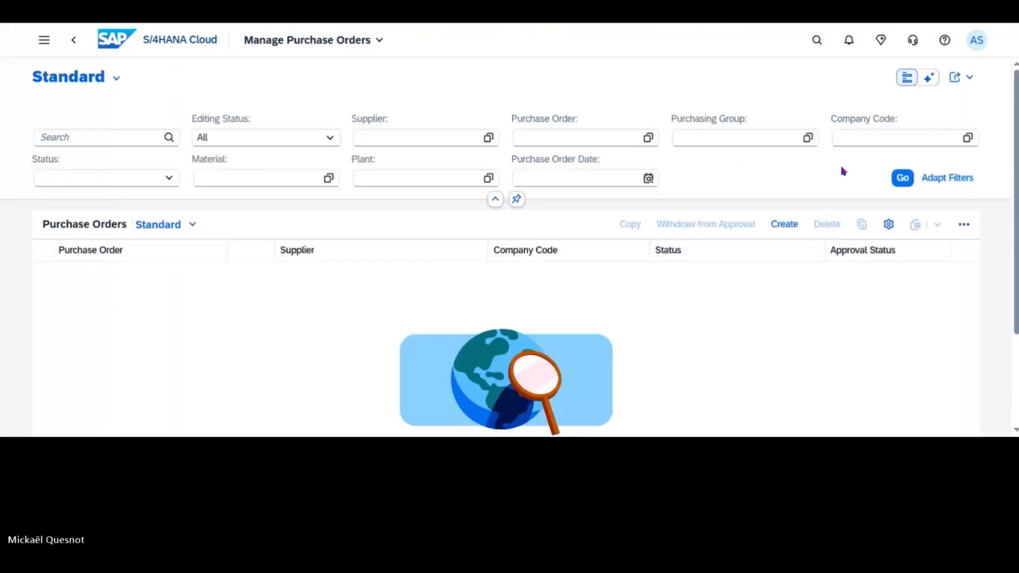
List the purchase orders with today's purchase order date.
{"action": "left_click", "coordinate": [650, 179]}
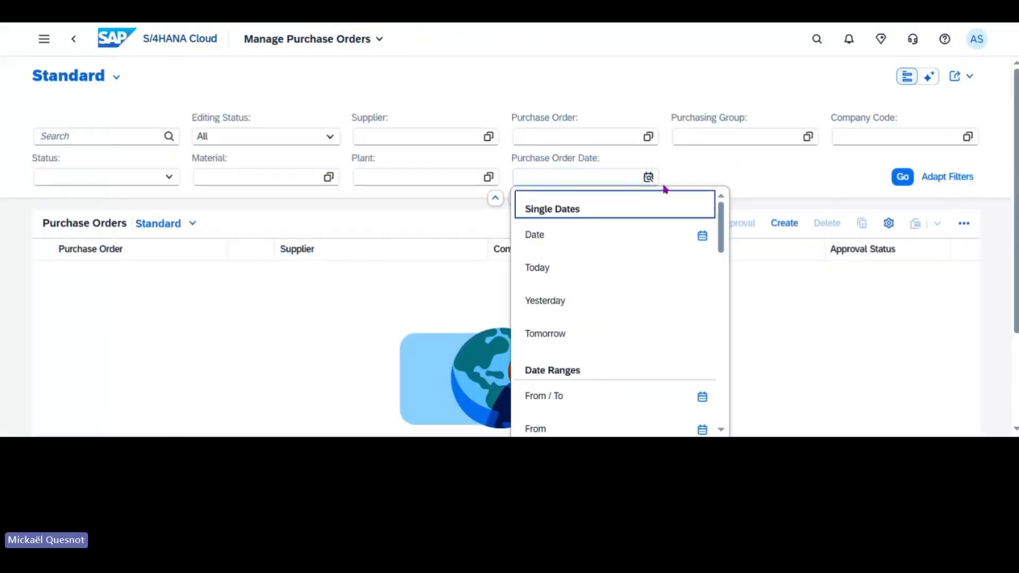
{"action": "left_click", "coordinate": [581, 268]}
{"action": "left_click", "coordinate": [889, 176]}
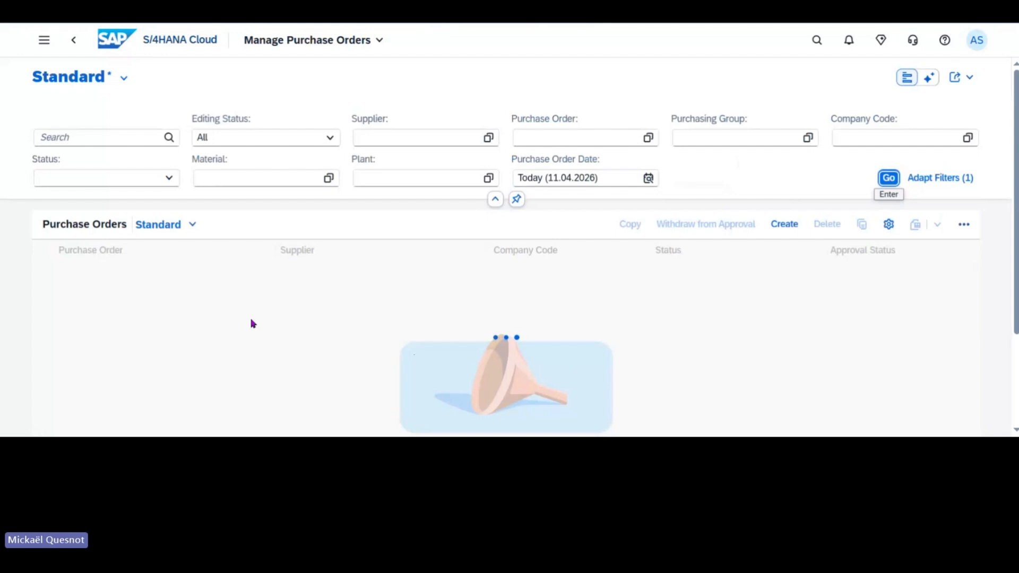
Narrow today's purchase orders to the statuses Sent and Not Yet Sent and review them.
{"action": "left_click", "coordinate": [168, 179]}
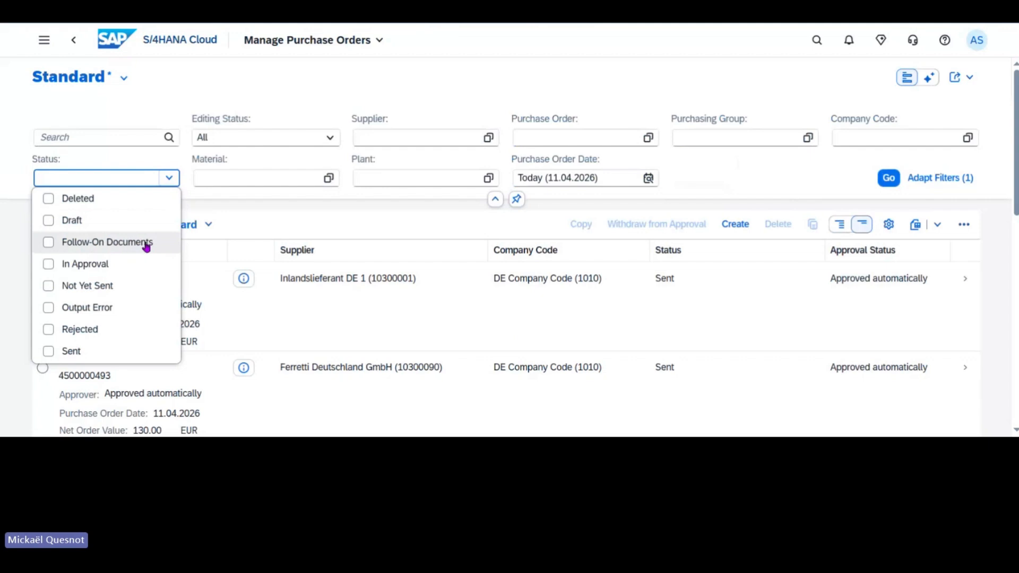
{"action": "left_click", "coordinate": [70, 357]}
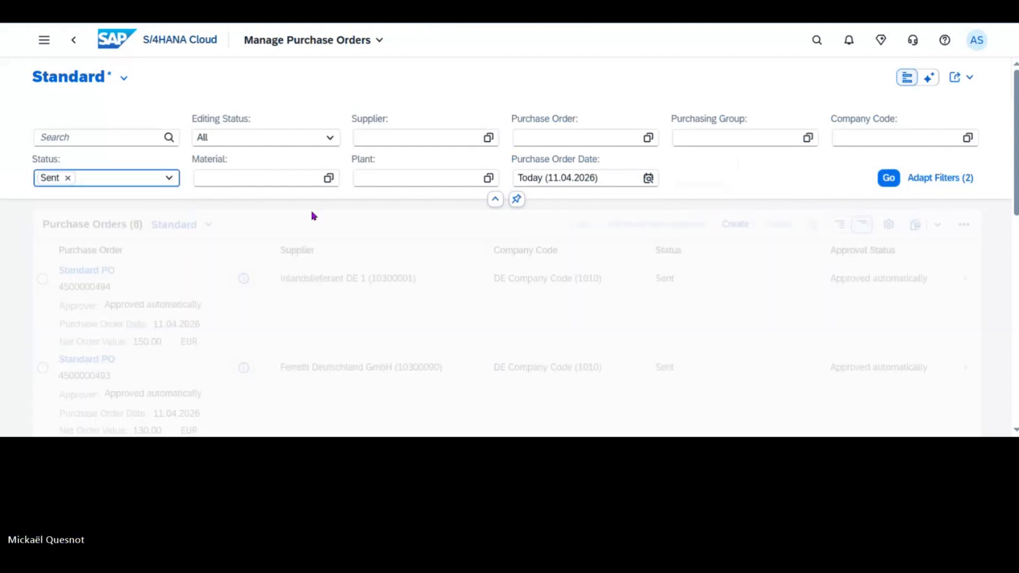
{"action": "left_click", "coordinate": [170, 179]}
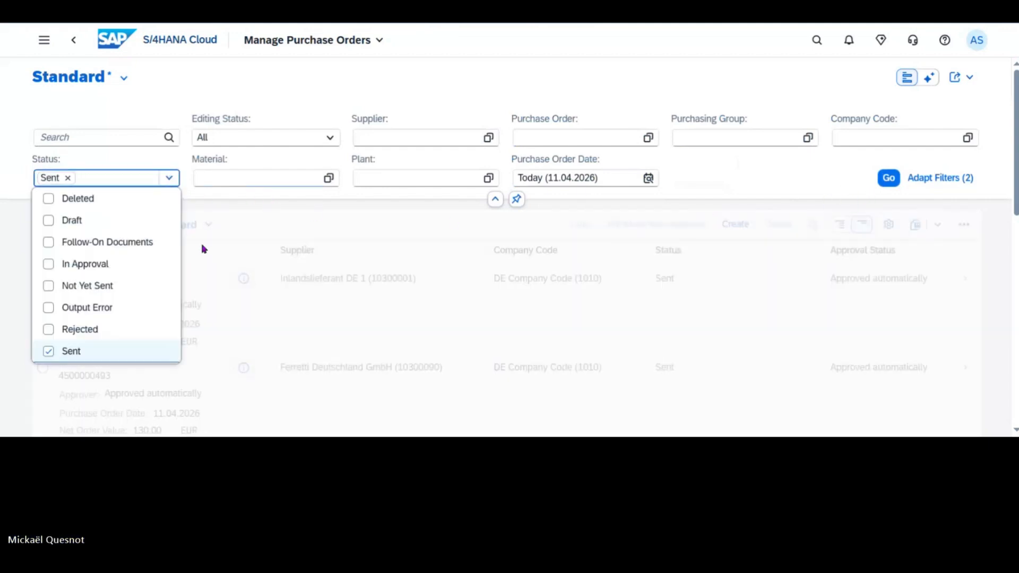
{"action": "left_click", "coordinate": [49, 287]}
{"action": "left_click", "coordinate": [881, 179]}
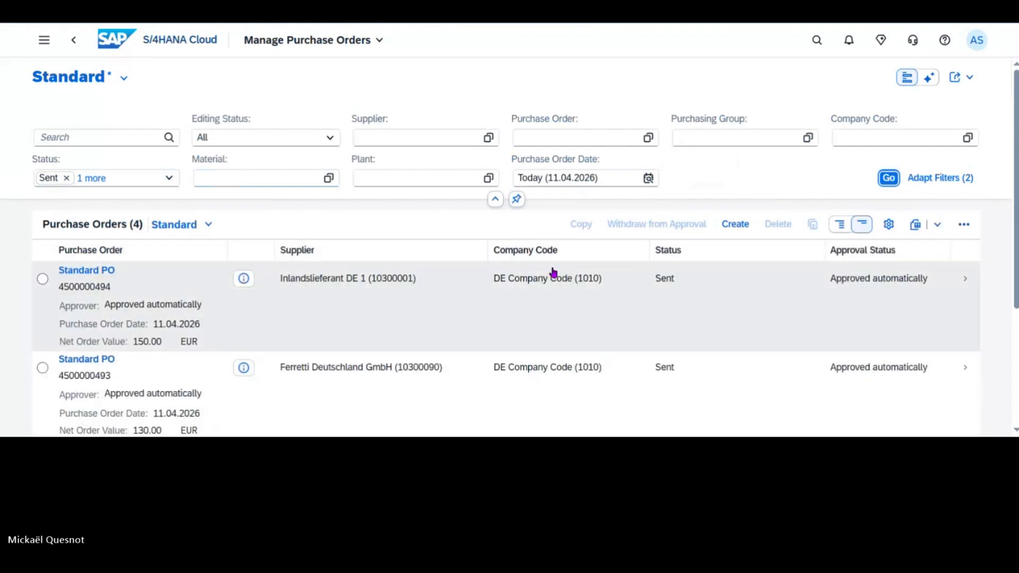
{"action": "scroll", "coordinate": [555, 273], "scroll_direction": "down", "scroll_amount": 5}
{"action": "scroll", "coordinate": [556, 273], "scroll_direction": "down", "scroll_amount": 1}
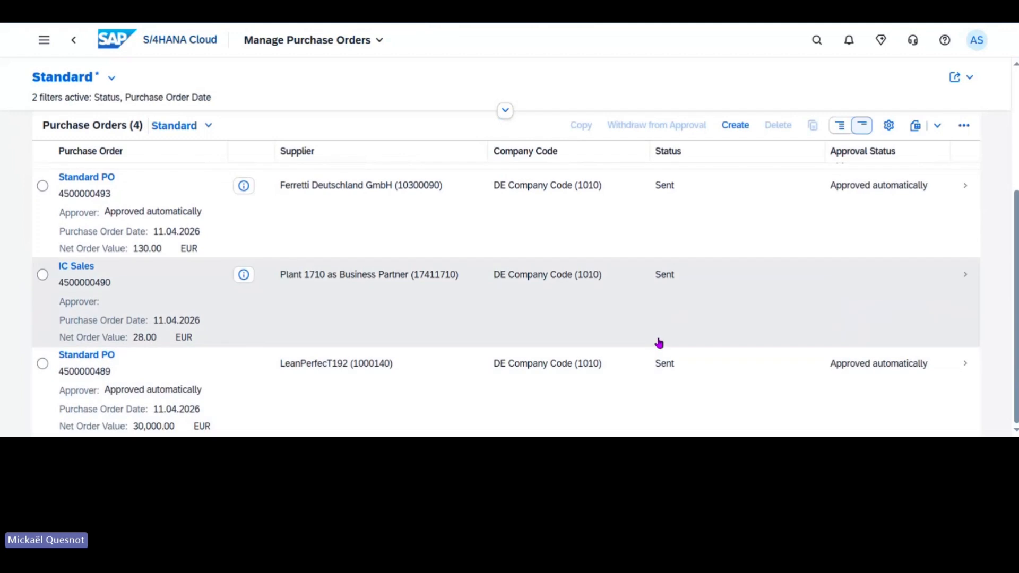
{"action": "scroll", "coordinate": [660, 343], "scroll_direction": "up", "scroll_amount": 5}
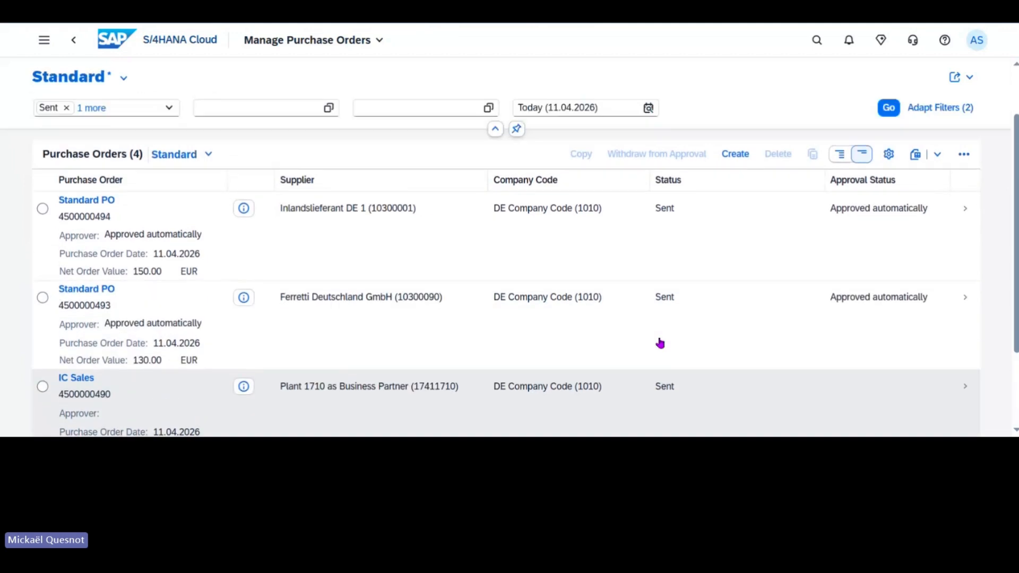
Remove both status filters and list today's purchase orders for plant 1010.
{"action": "left_click", "coordinate": [66, 178]}
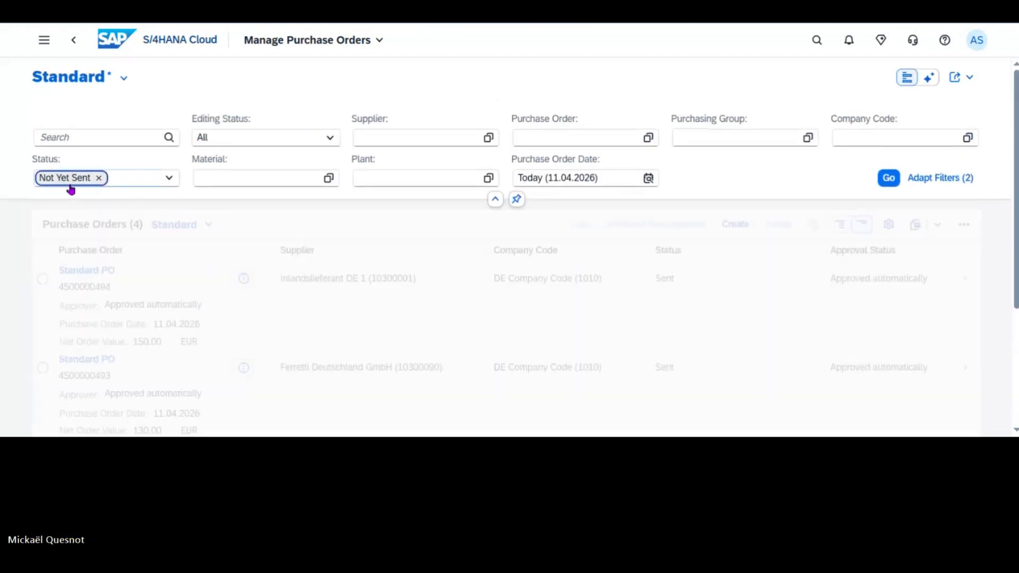
{"action": "left_click", "coordinate": [98, 179]}
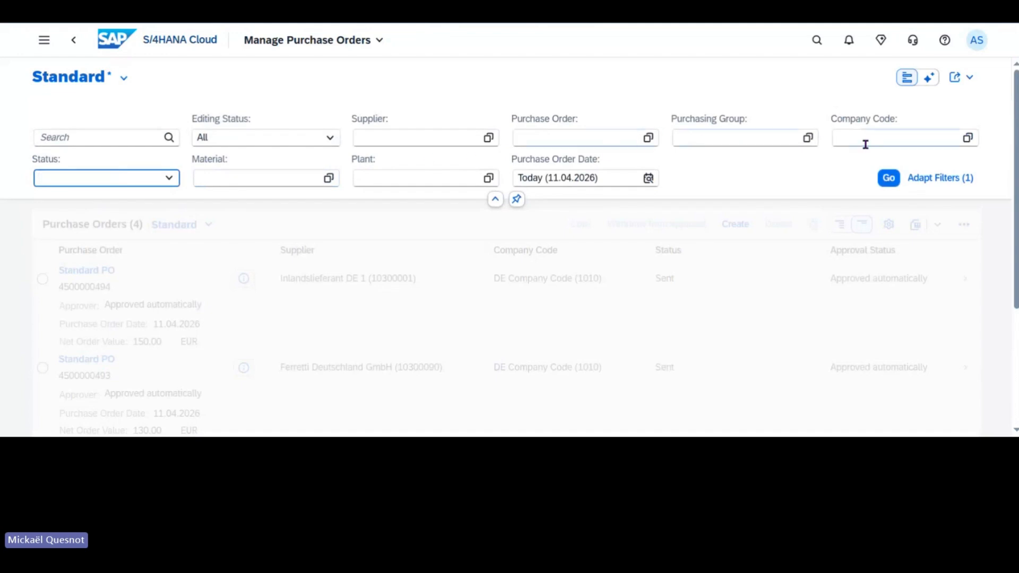
{"action": "left_click", "coordinate": [424, 179]}
{"action": "type", "text": "1010"}
{"action": "key", "text": "Return"}
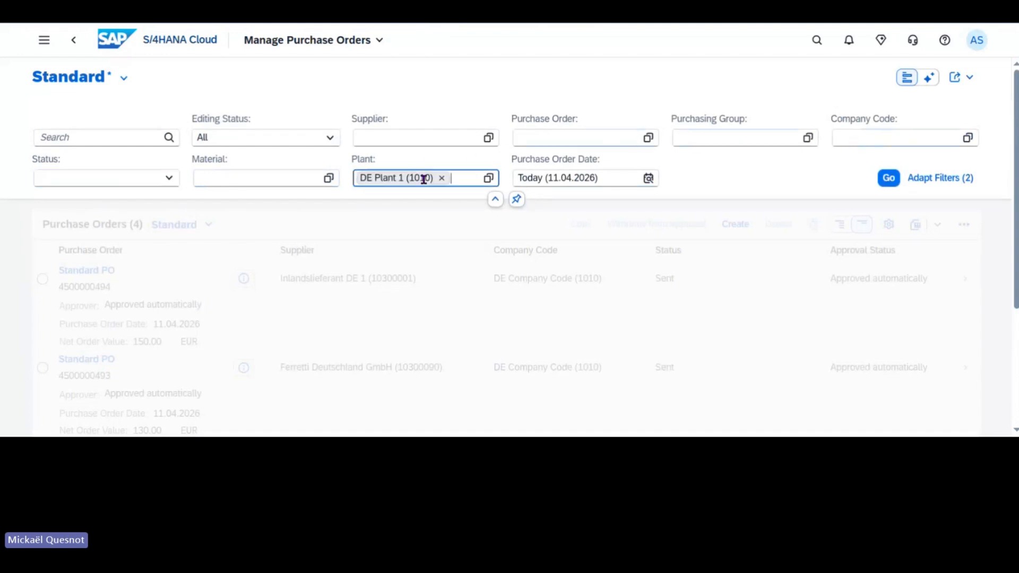
{"action": "left_click", "coordinate": [888, 177]}
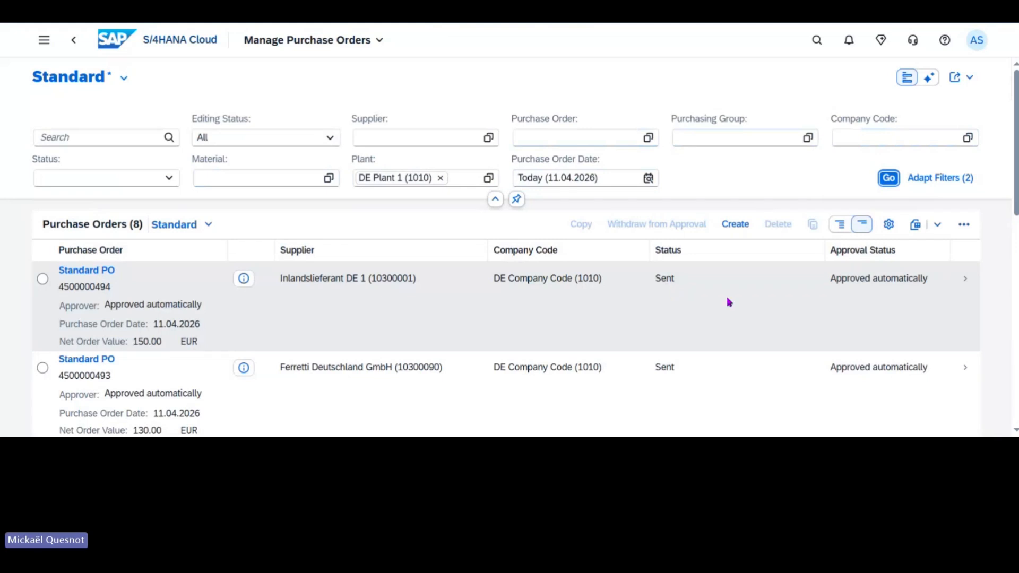
Examine the suppliers, statuses and approval statuses of today's purchase orders for plant 1010.
{"action": "scroll", "coordinate": [688, 320], "scroll_direction": "down", "scroll_amount": 2}
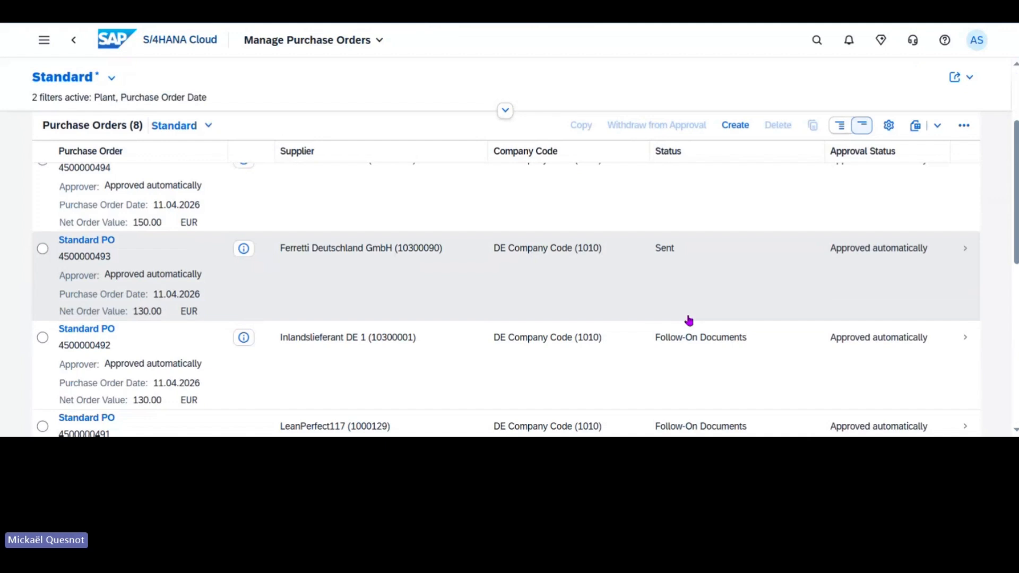
{"action": "scroll", "coordinate": [624, 278], "scroll_direction": "down", "scroll_amount": 2}
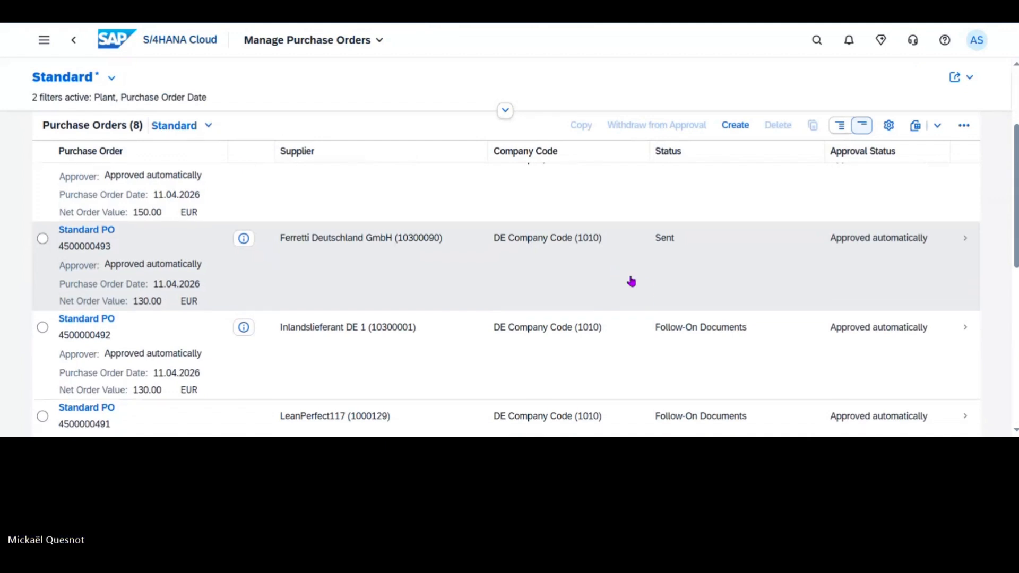
{"action": "scroll", "coordinate": [631, 282], "scroll_direction": "down", "scroll_amount": 5}
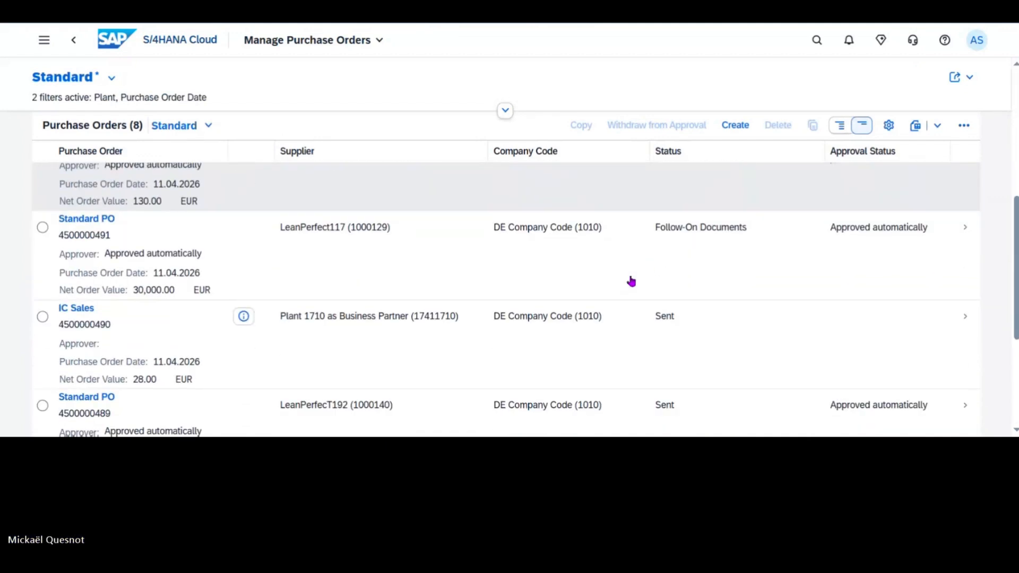
{"action": "scroll", "coordinate": [631, 281], "scroll_direction": "down", "scroll_amount": 3}
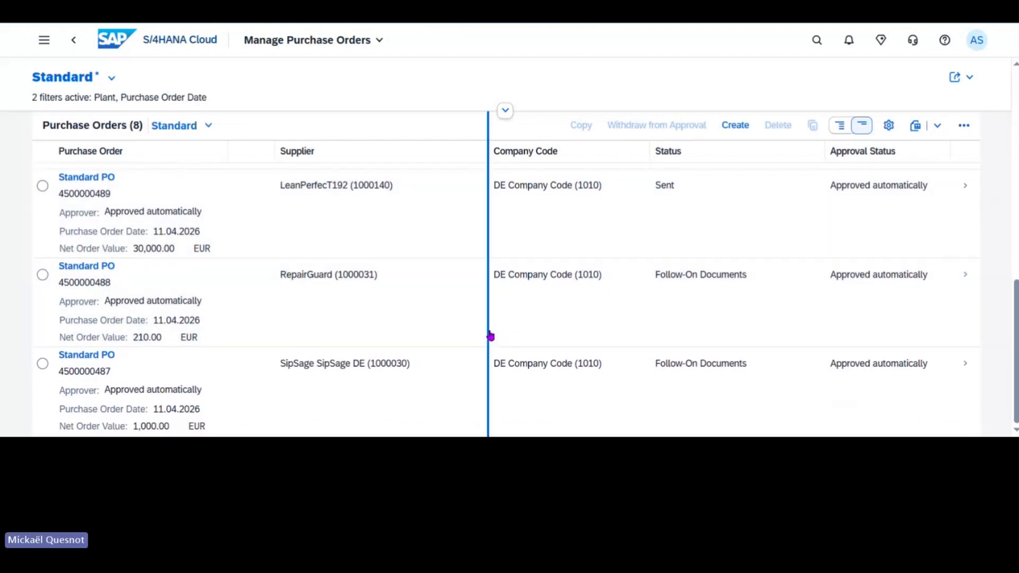
{"action": "scroll", "coordinate": [488, 337], "scroll_direction": "up", "scroll_amount": 3}
{"action": "scroll", "coordinate": [488, 336], "scroll_direction": "down", "scroll_amount": 3}
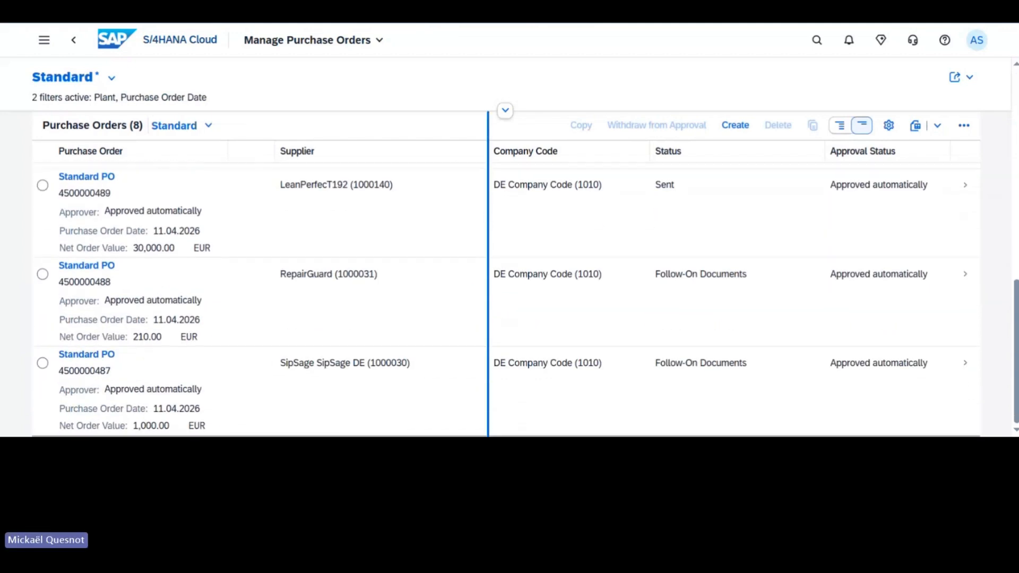
{"action": "scroll", "coordinate": [711, 352], "scroll_direction": "up", "scroll_amount": 3}
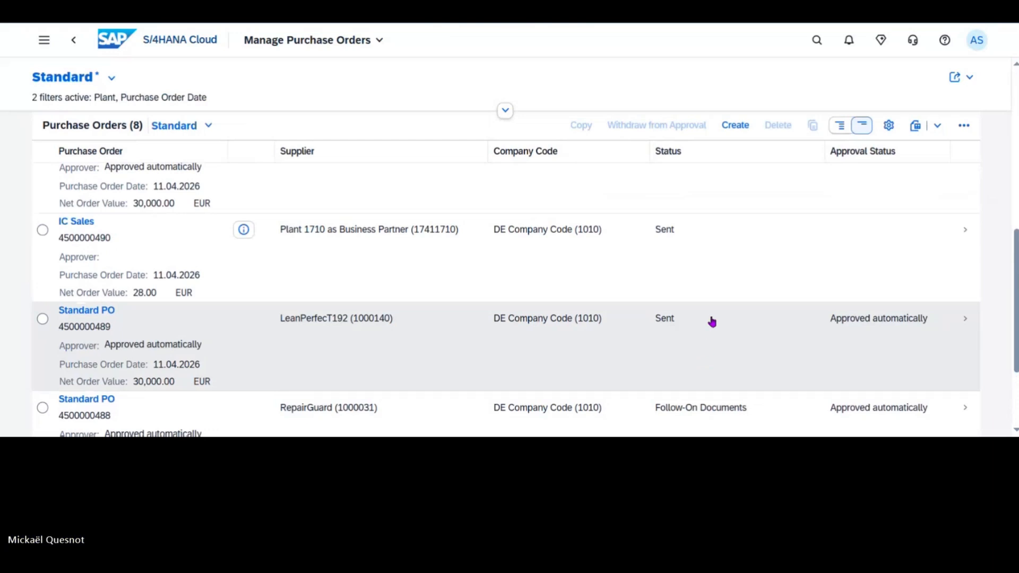
{"action": "scroll", "coordinate": [711, 326], "scroll_direction": "up", "scroll_amount": 2}
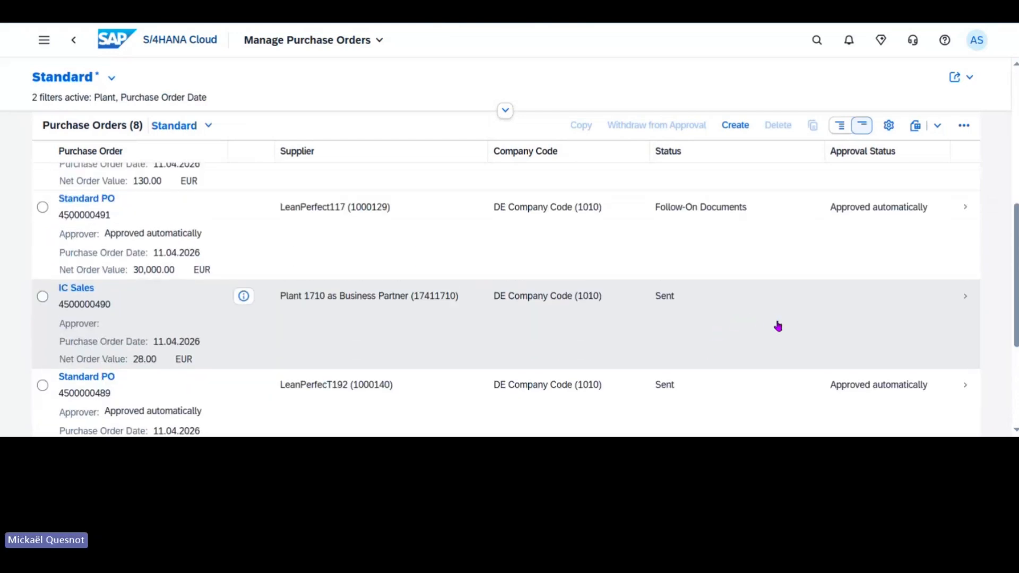
{"action": "scroll", "coordinate": [778, 325], "scroll_direction": "up", "scroll_amount": 2}
{"action": "scroll", "coordinate": [594, 329], "scroll_direction": "up", "scroll_amount": 2}
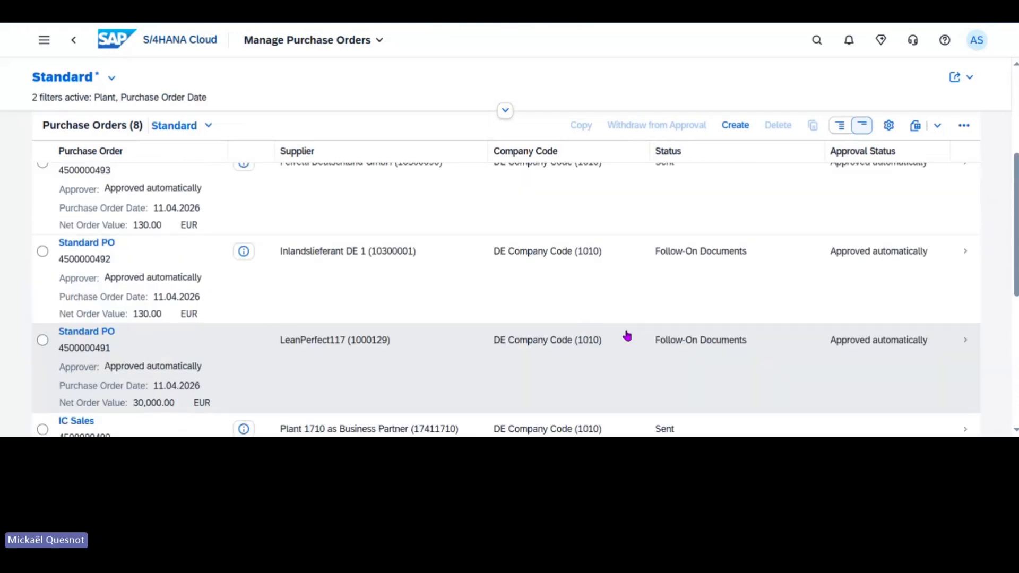
Open the 150.00 EUR purchase order from Inlandslieferant DE 1, examine its item overview, and return to the list.
{"action": "scroll", "coordinate": [626, 336], "scroll_direction": "up", "scroll_amount": 2}
{"action": "scroll", "coordinate": [629, 329], "scroll_direction": "up", "scroll_amount": 2}
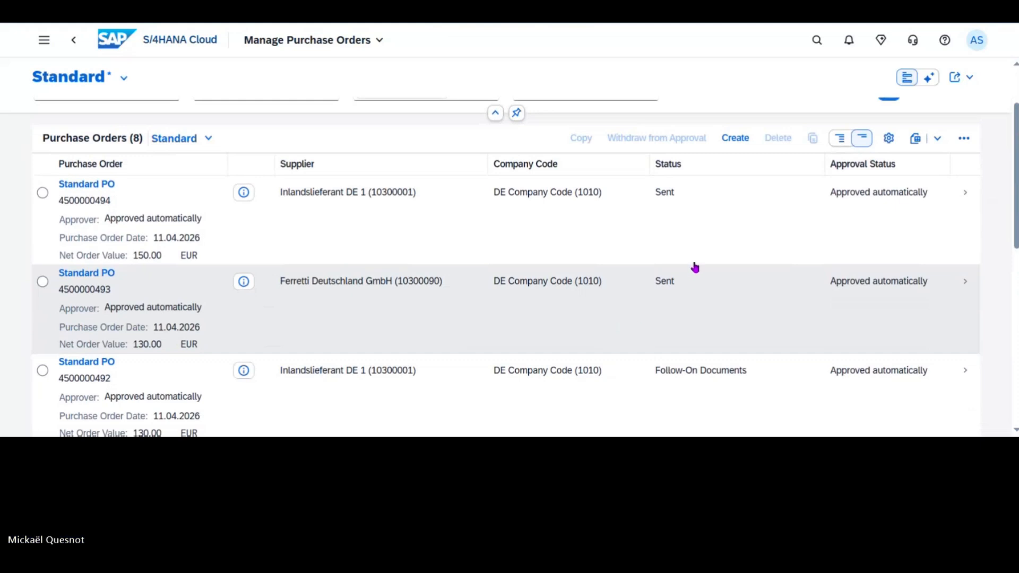
{"action": "left_click", "coordinate": [957, 202]}
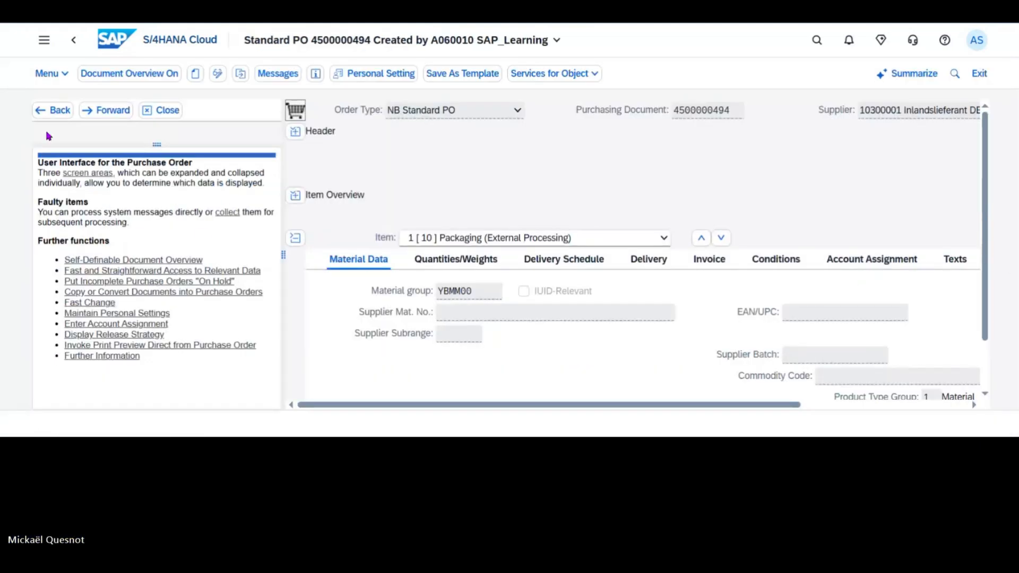
{"action": "left_click", "coordinate": [159, 110]}
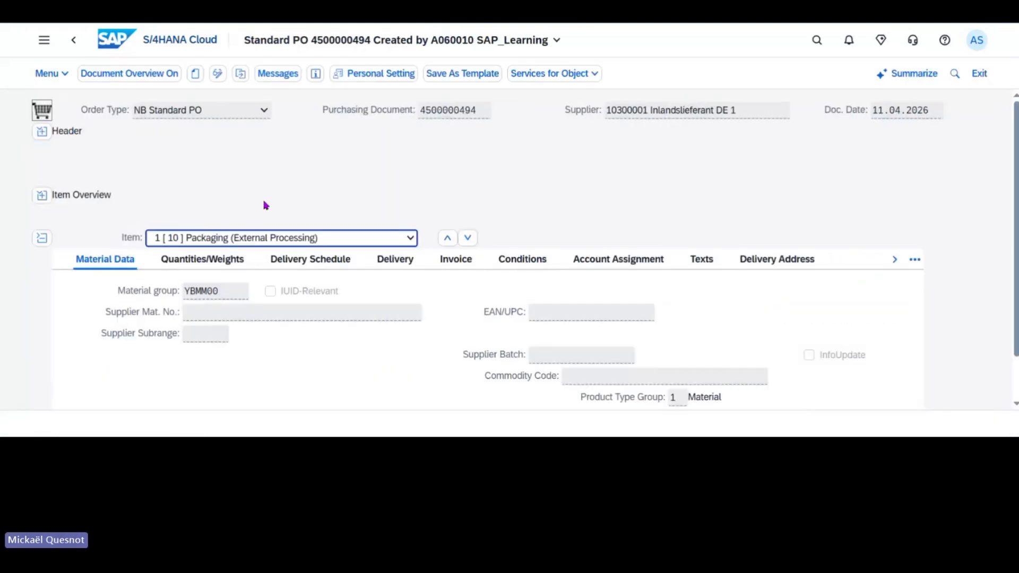
{"action": "left_click", "coordinate": [42, 195]}
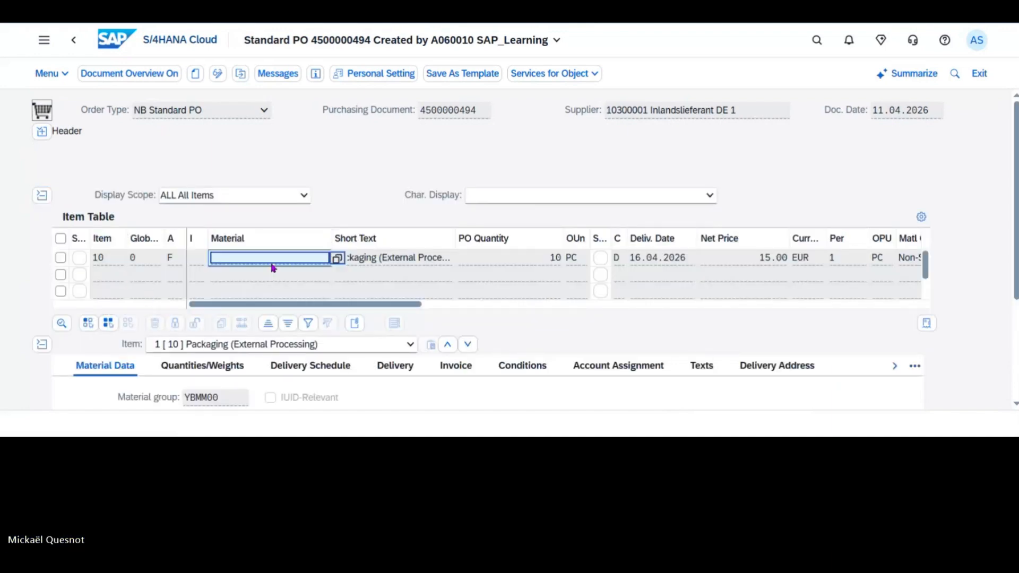
{"action": "left_click", "coordinate": [416, 257]}
{"action": "left_click", "coordinate": [84, 49]}
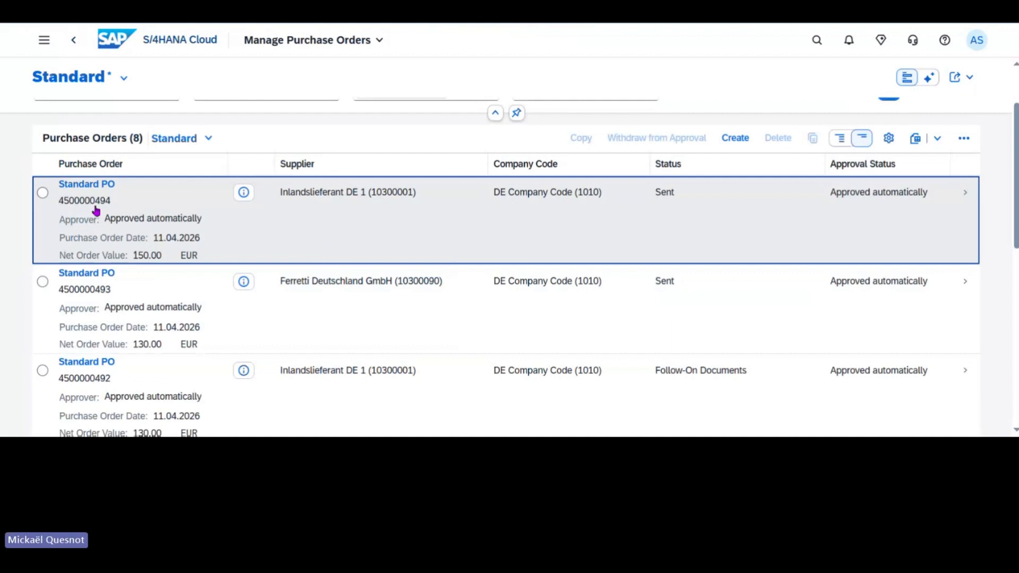
Check the Advanced indicator information of the same purchase order, reopen the order, copy its purchasing document number, and return to the list.
{"action": "left_click", "coordinate": [243, 192]}
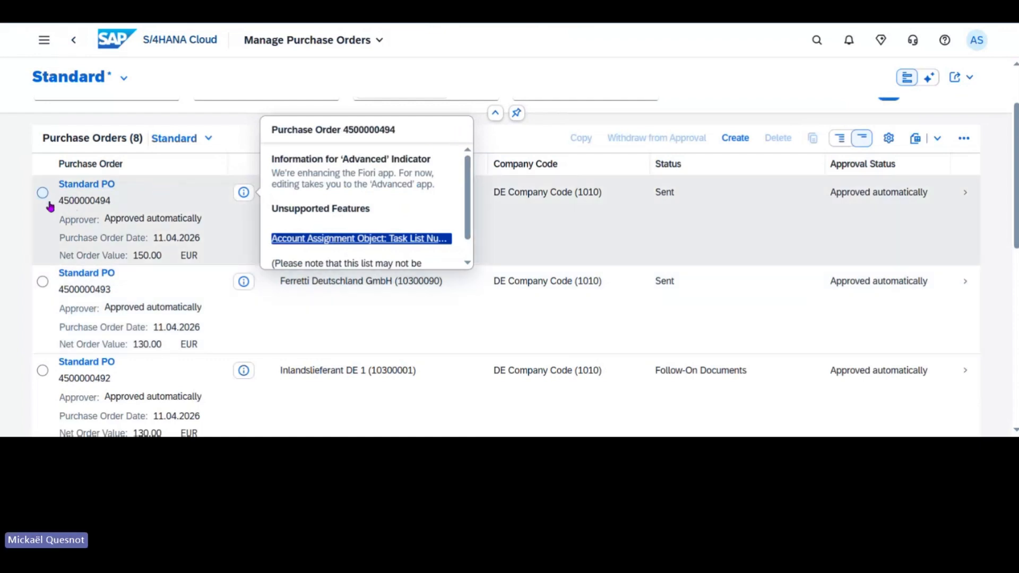
{"action": "left_click", "coordinate": [87, 204]}
{"action": "left_click", "coordinate": [109, 203]}
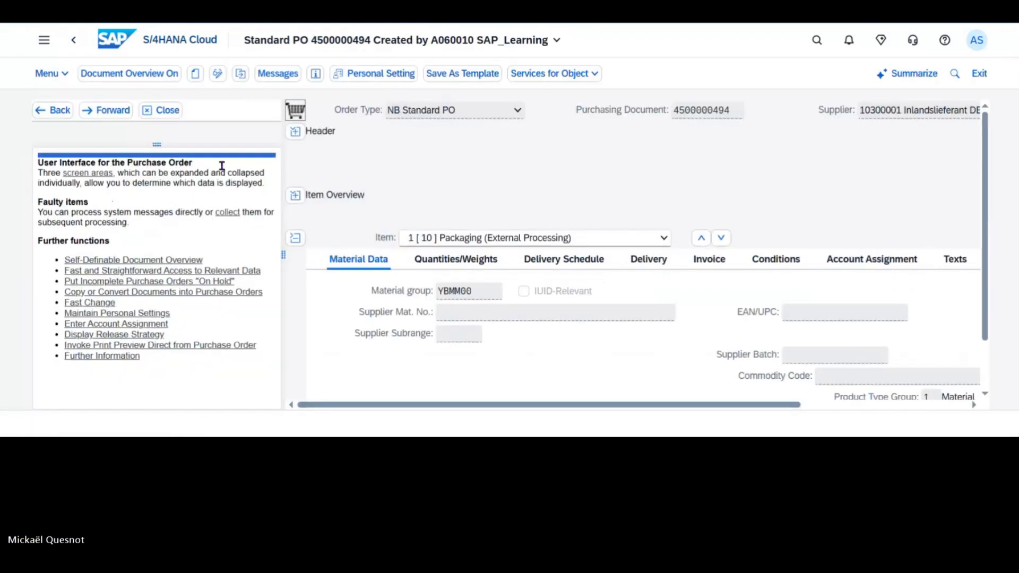
{"action": "left_click_drag", "start_coordinate": [742, 115], "coordinate": [674, 115]}
{"action": "key", "text": "ctrl+c"}
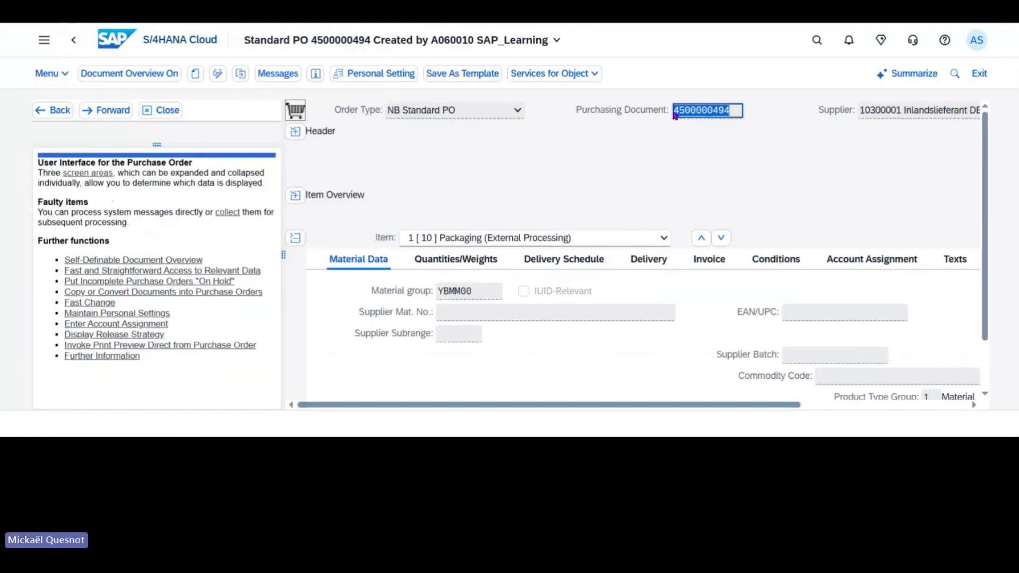
{"action": "left_click", "coordinate": [73, 39]}
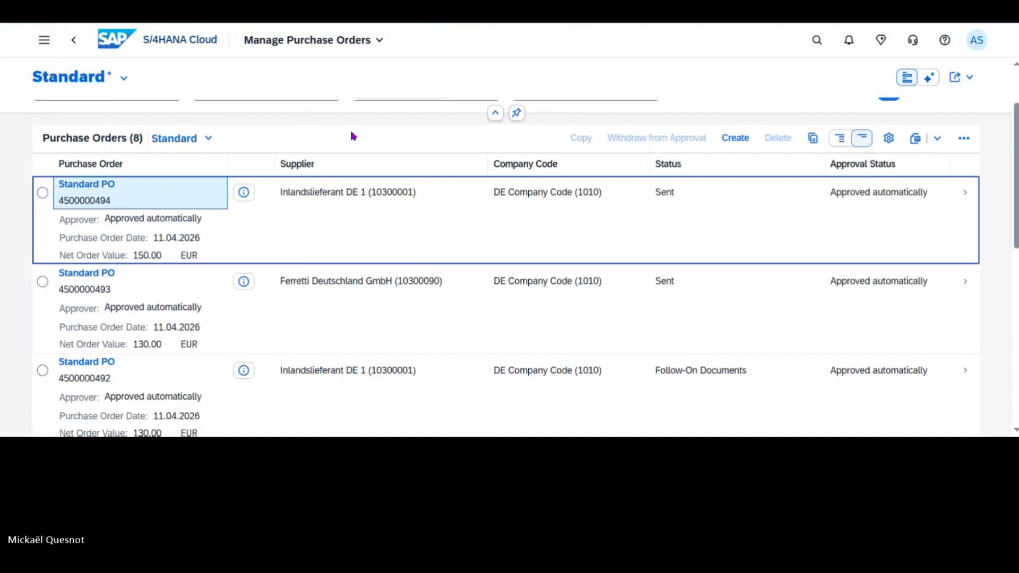
Find and launch the Post Goods Receipt for Purchasing Document app from the home page.
{"action": "left_click", "coordinate": [160, 42]}
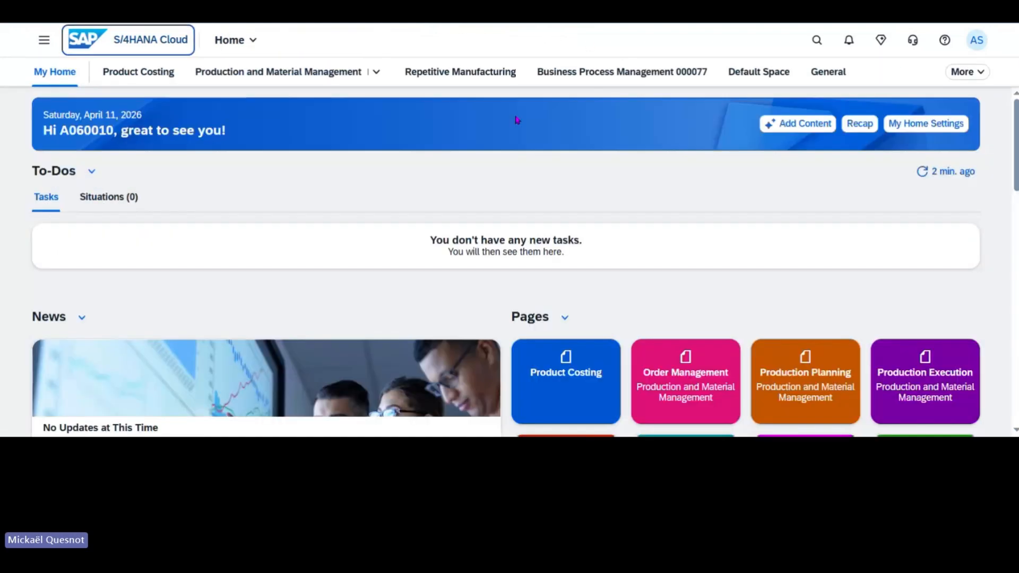
{"action": "left_click", "coordinate": [817, 41]}
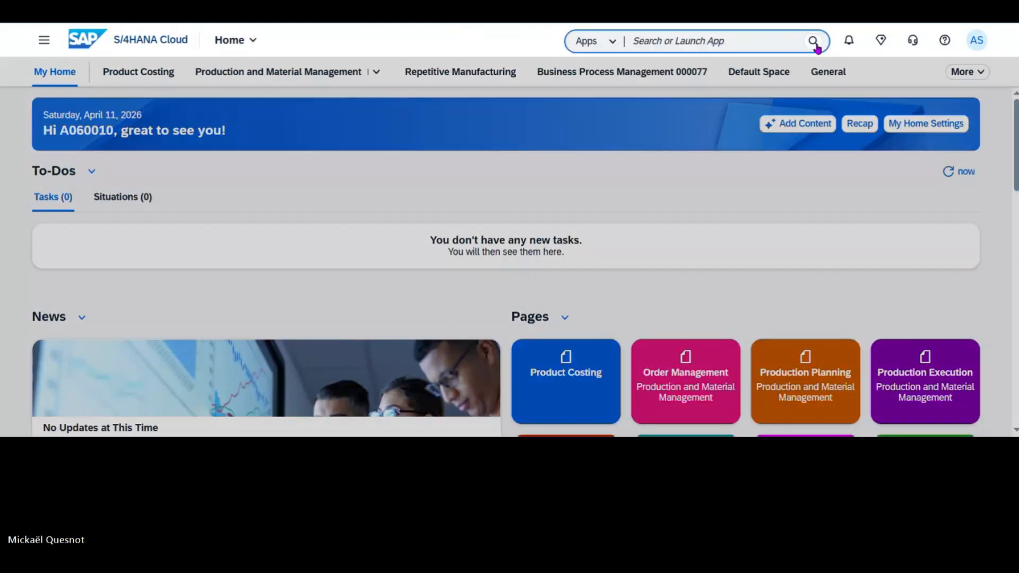
{"action": "type", "text": "post goods "}
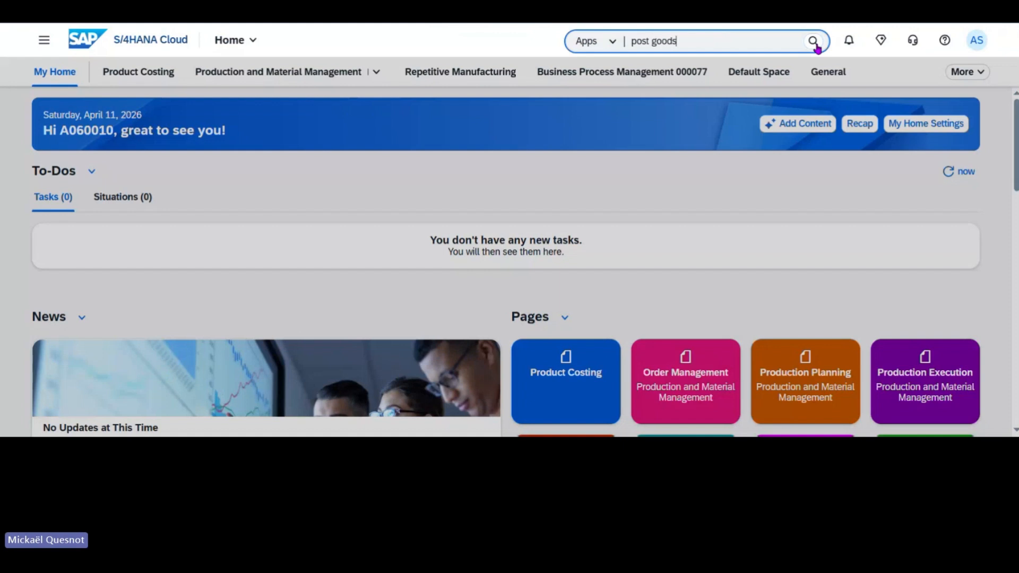
{"action": "type", "text": "receipt for"}
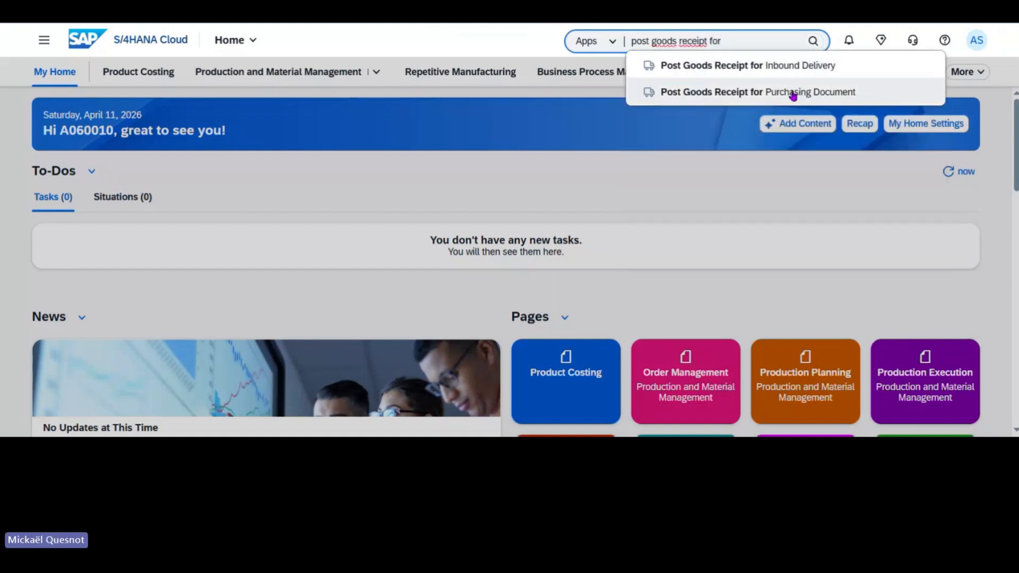
{"action": "left_click", "coordinate": [598, 206]}
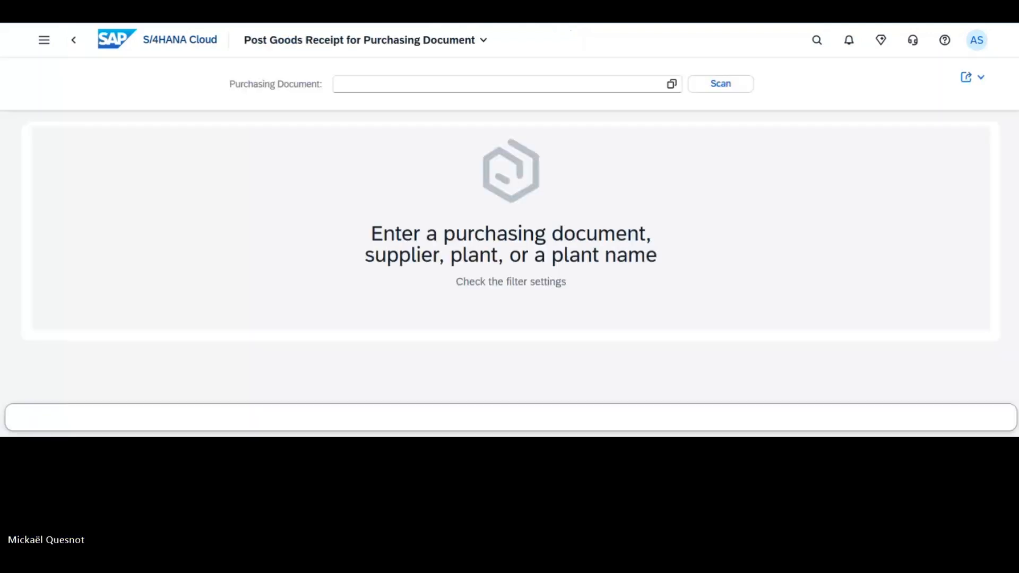
Load the purchase order using the copied purchasing document number and accept the default field personalization.
{"action": "key", "text": "ctrl+v"}
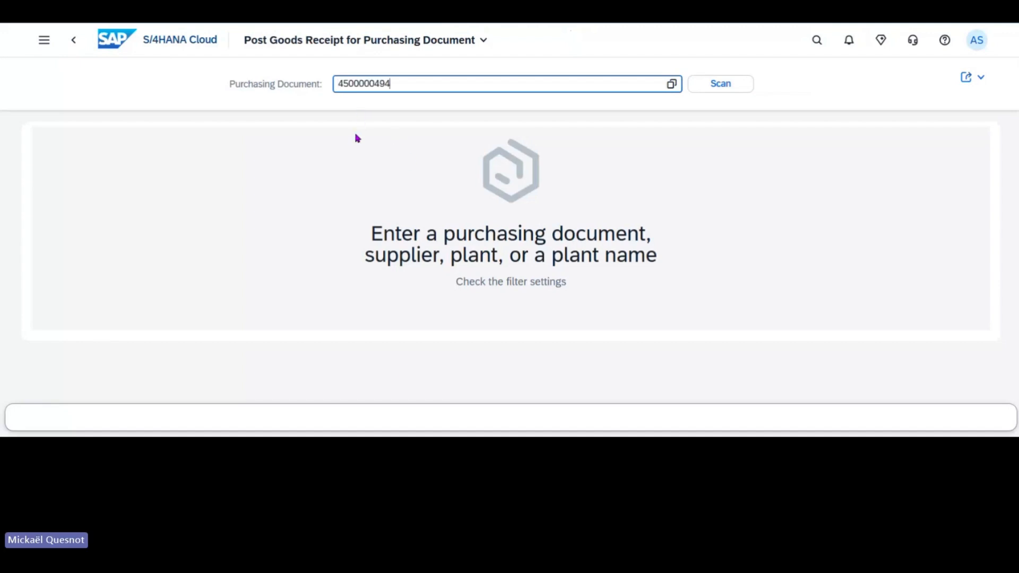
{"action": "left_click", "coordinate": [116, 193]}
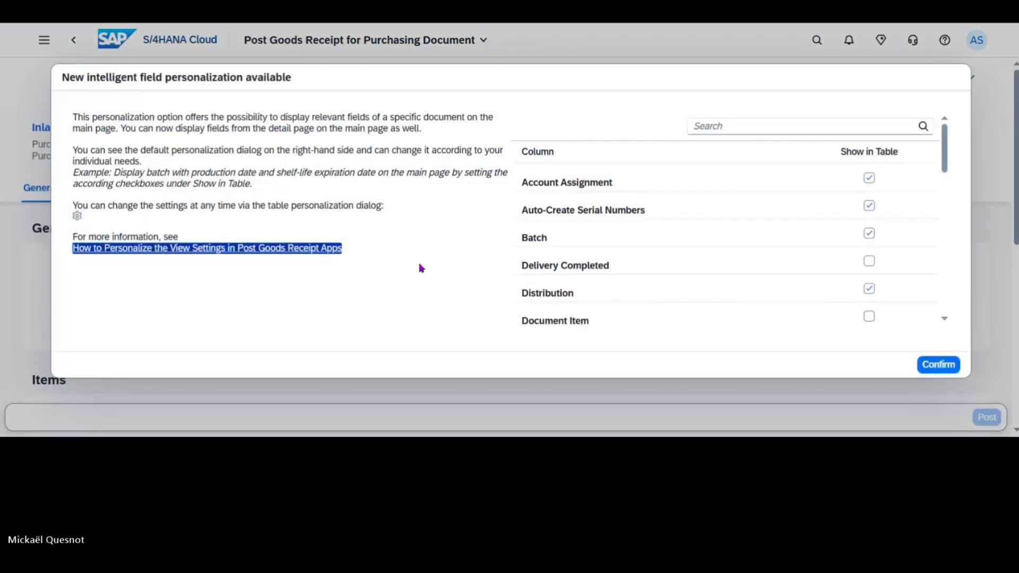
{"action": "left_click", "coordinate": [933, 366]}
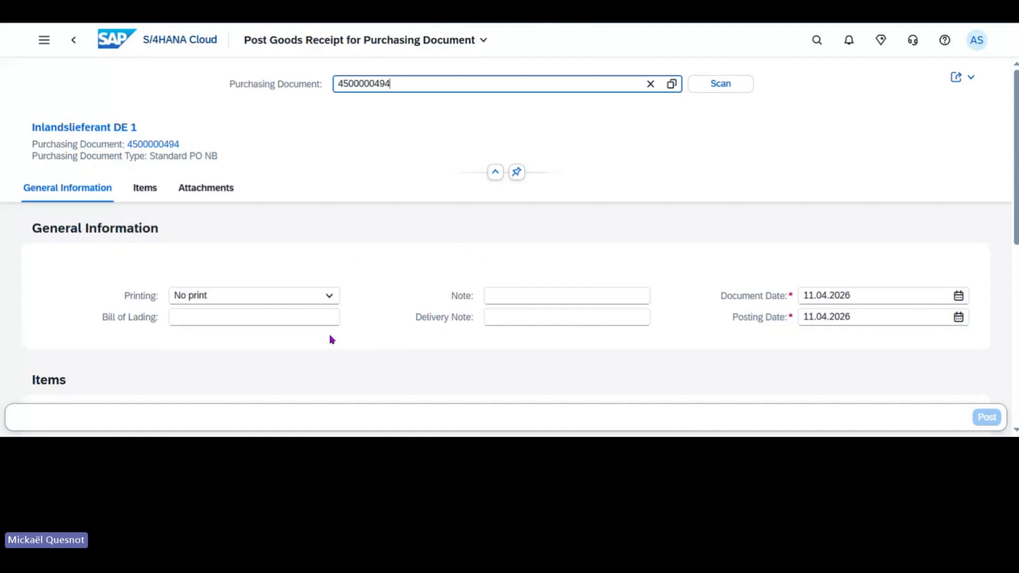
Set printing to Individual slip and enter the purchase order number without its leading 4 as the delivery note.
{"action": "left_click", "coordinate": [320, 297]}
{"action": "left_click", "coordinate": [239, 338]}
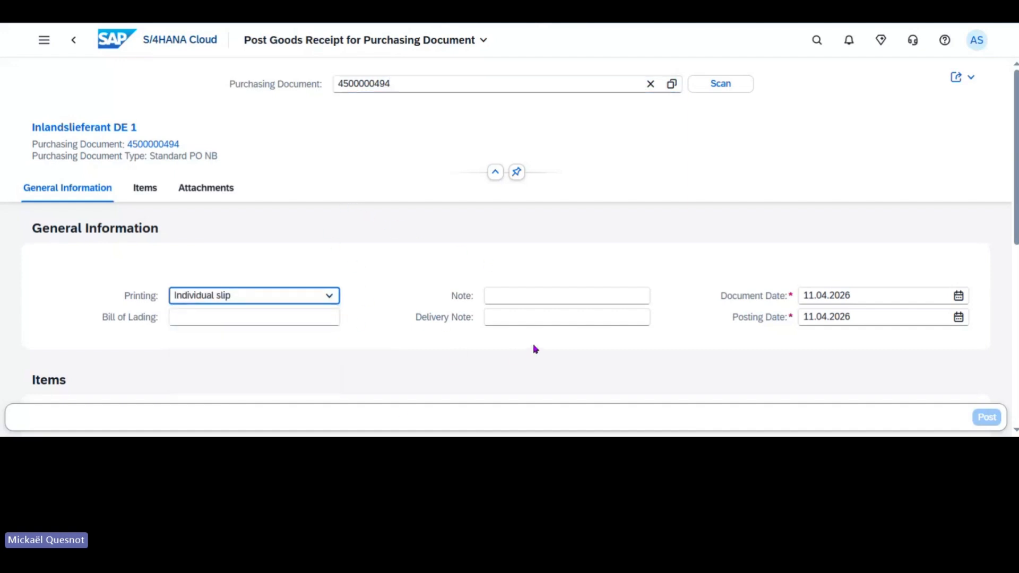
{"action": "left_click", "coordinate": [528, 318]}
{"action": "key", "text": "ctrl+v"}
{"action": "left_click_drag", "start_coordinate": [496, 316], "coordinate": [489, 317]}
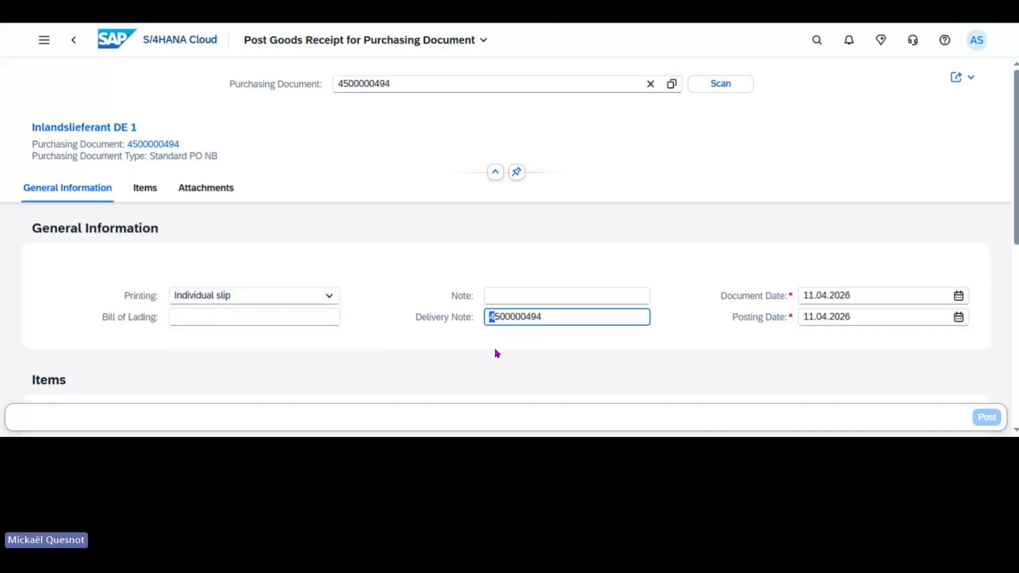
{"action": "key", "text": "BackSpace"}
Select the Packaging (External Processing) item with its delivered quantity of 10 PC and post the goods receipt.
{"action": "scroll", "coordinate": [373, 255], "scroll_direction": "down", "scroll_amount": 3}
{"action": "scroll", "coordinate": [373, 255], "scroll_direction": "down", "scroll_amount": 1}
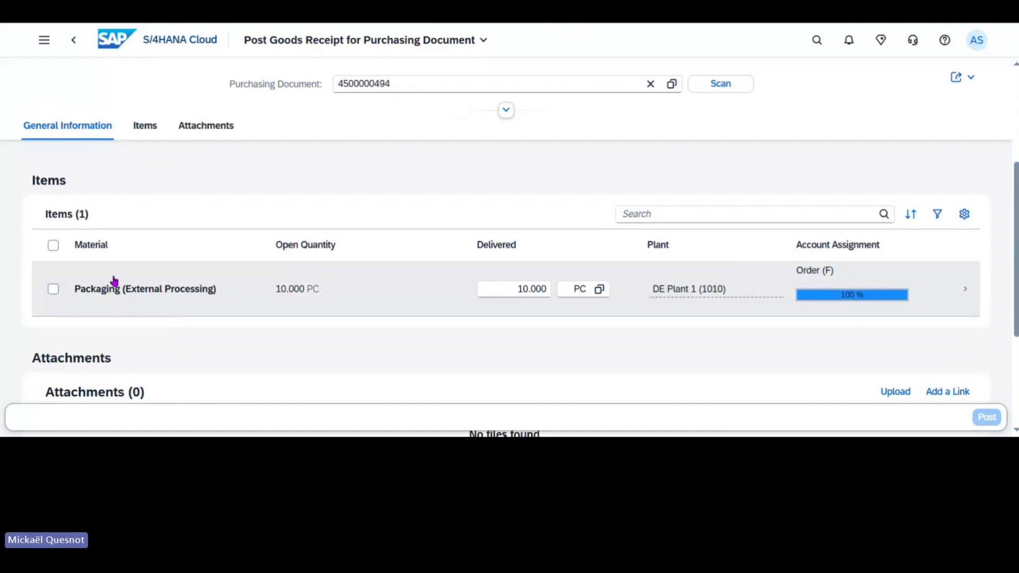
{"action": "left_click", "coordinate": [53, 296]}
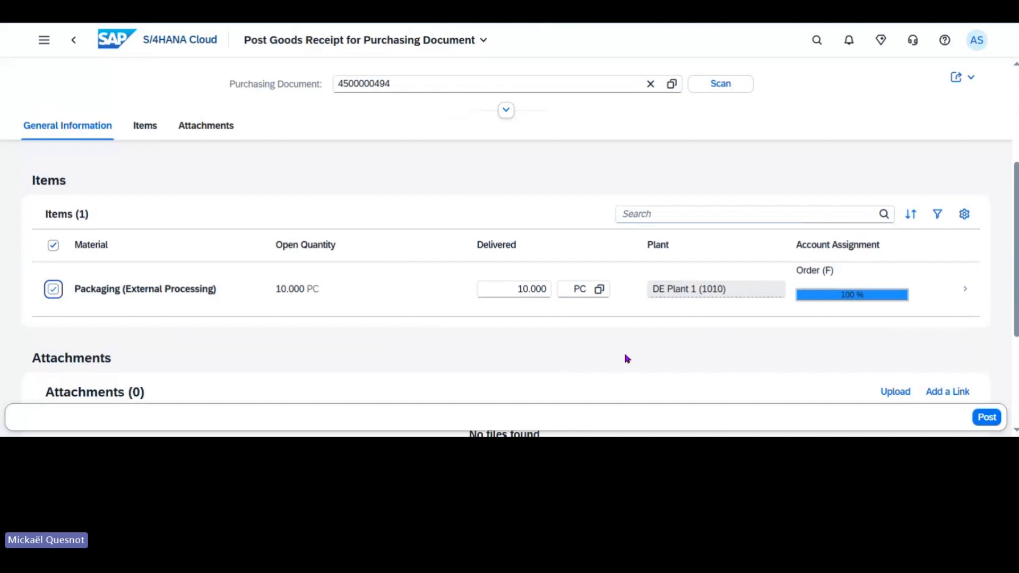
{"action": "left_click", "coordinate": [986, 417]}
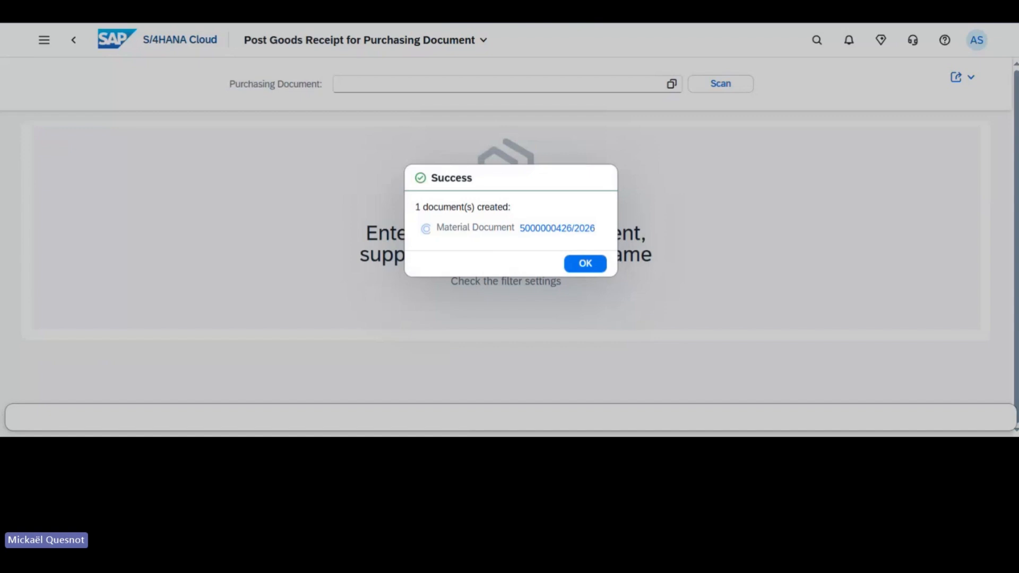
Open the new material document and examine its process flow and item table.
{"action": "left_click_drag", "start_coordinate": [519, 229], "coordinate": [597, 229]}
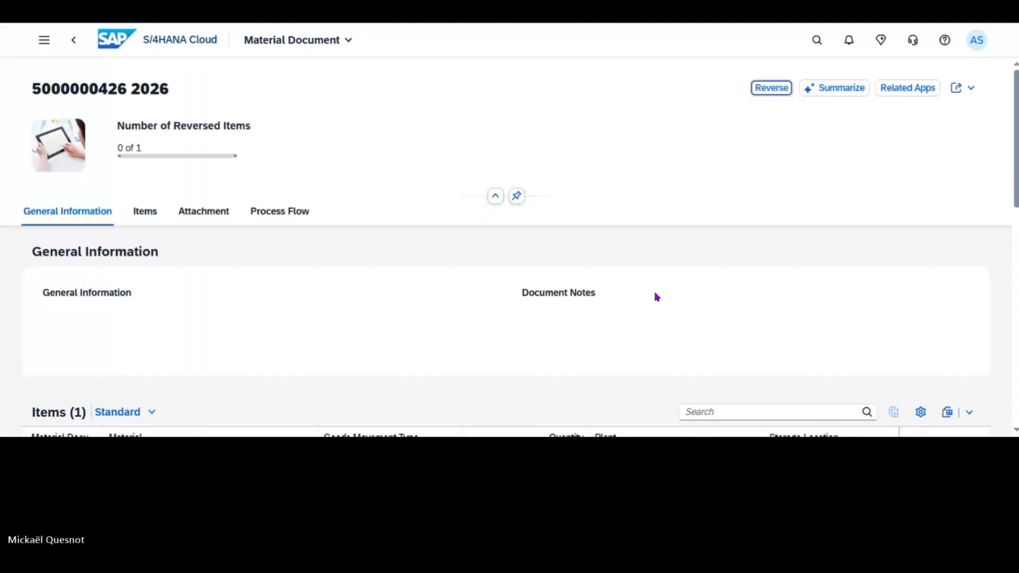
{"action": "left_click", "coordinate": [267, 211]}
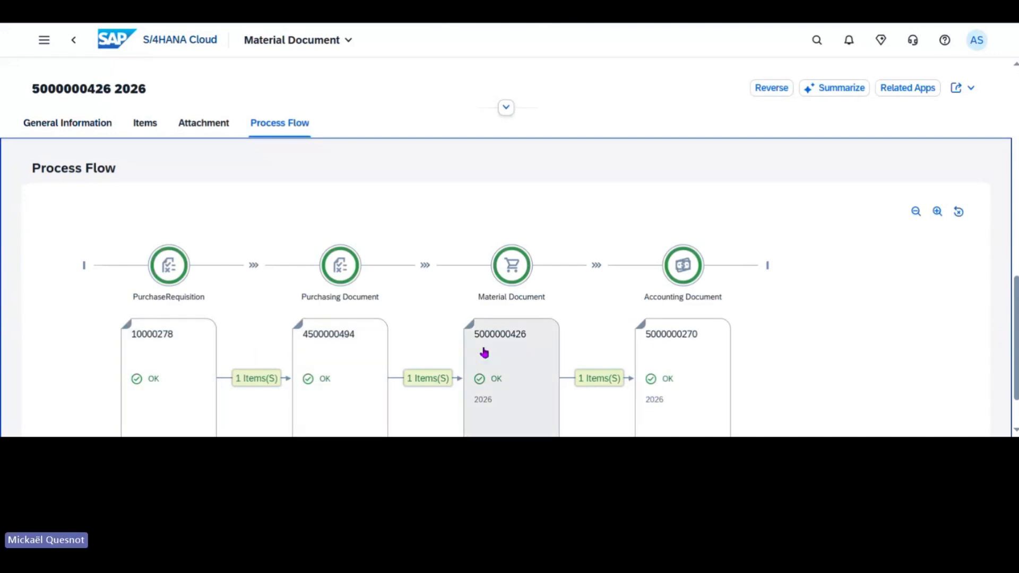
{"action": "scroll", "coordinate": [766, 350], "scroll_direction": "up", "scroll_amount": 8}
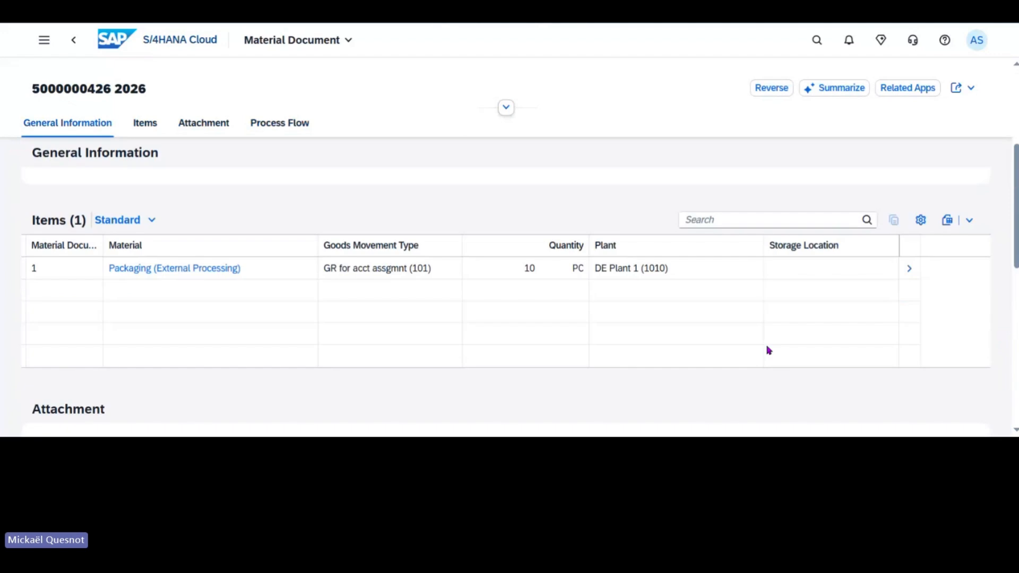
Open the details of the material document's packaging item and examine its accounting, output management and general information.
{"action": "left_click", "coordinate": [909, 268]}
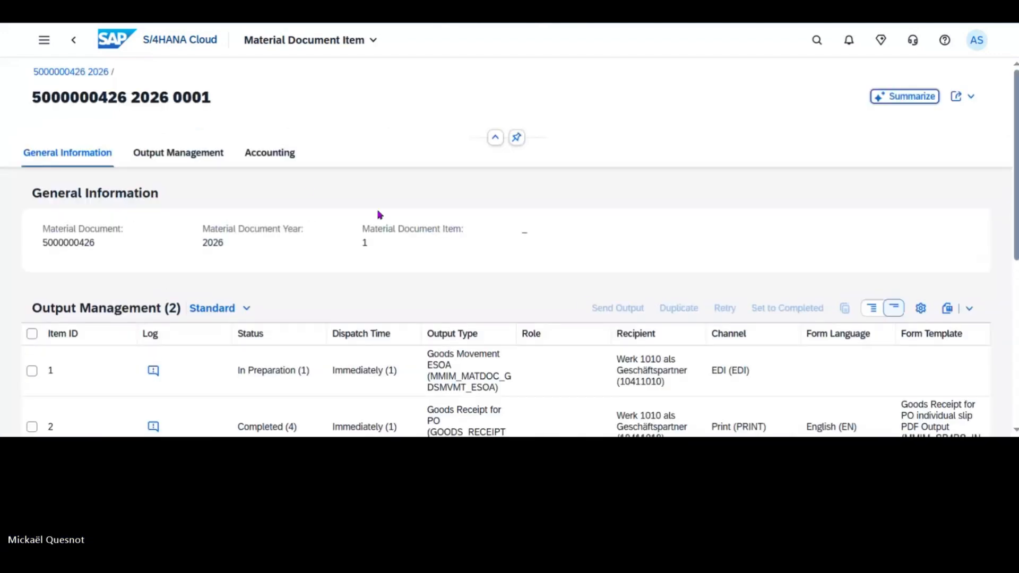
{"action": "left_click", "coordinate": [270, 155]}
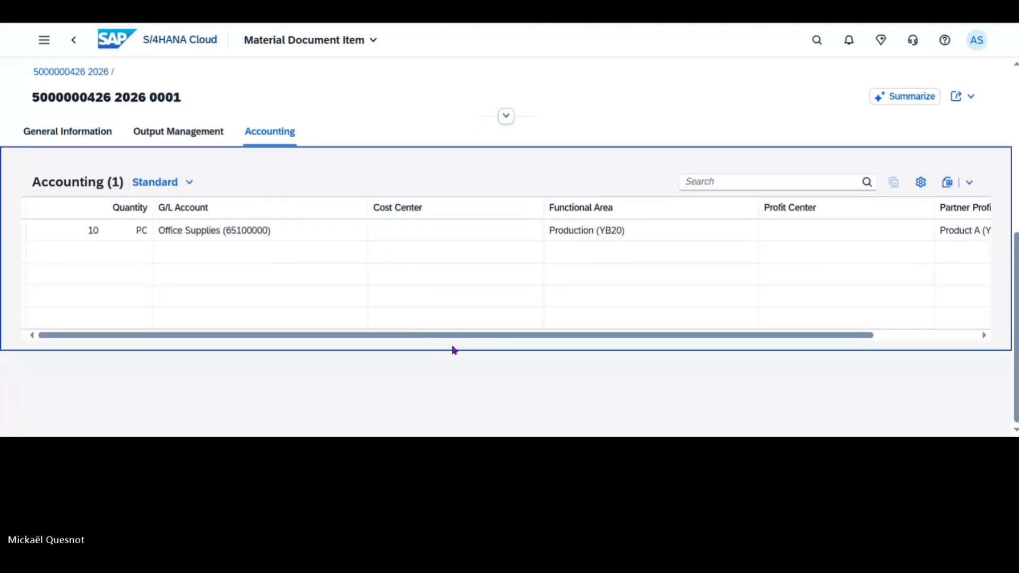
{"action": "left_click_drag", "start_coordinate": [485, 340], "coordinate": [254, 336]}
{"action": "scroll", "coordinate": [192, 274], "scroll_direction": "up", "scroll_amount": 3}
{"action": "left_click", "coordinate": [182, 139]}
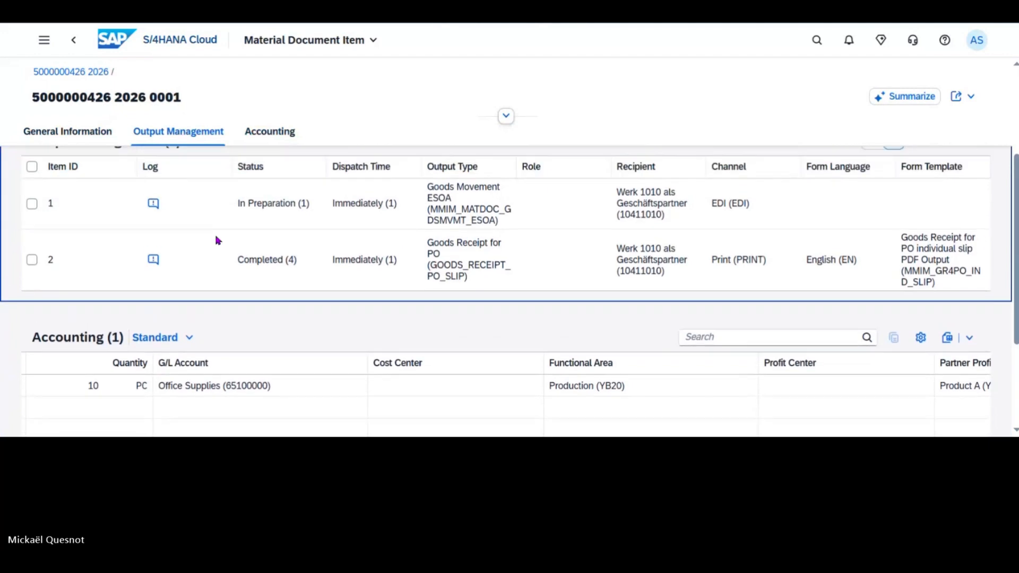
{"action": "left_click", "coordinate": [101, 134]}
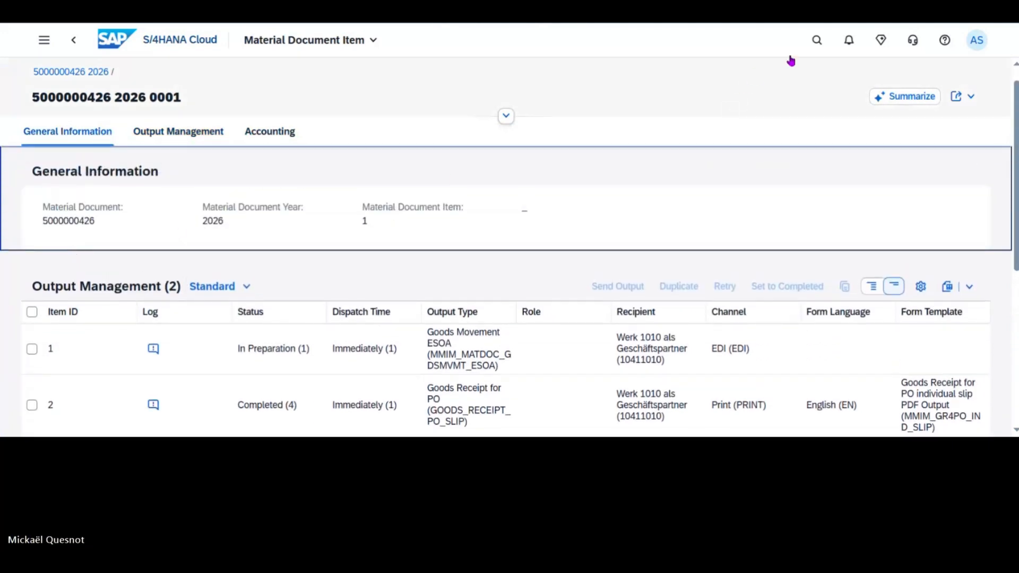
Search the apps for "manage production order" and open Manage Production Orders.
{"action": "left_click", "coordinate": [816, 41]}
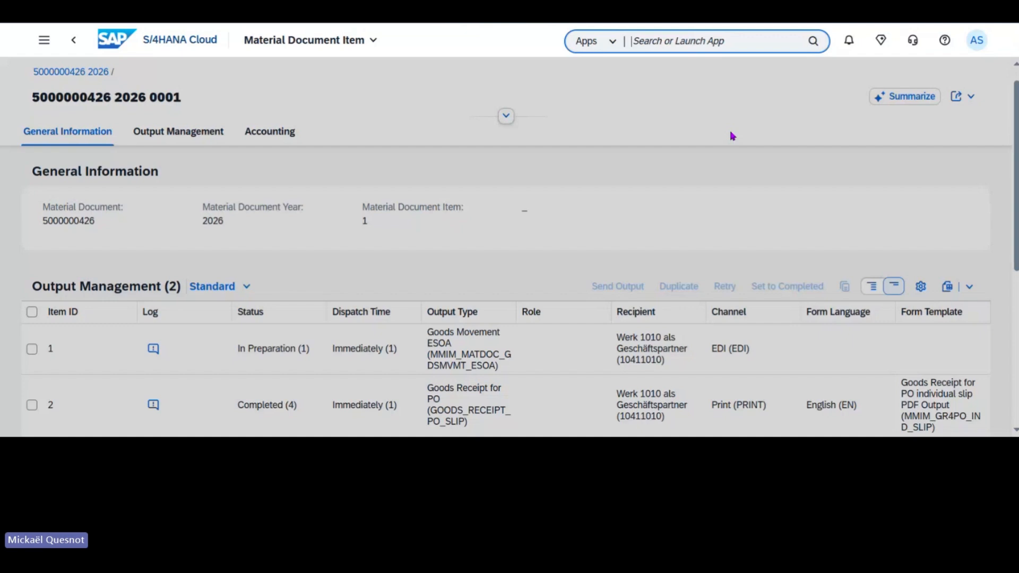
{"action": "type", "text": "man"}
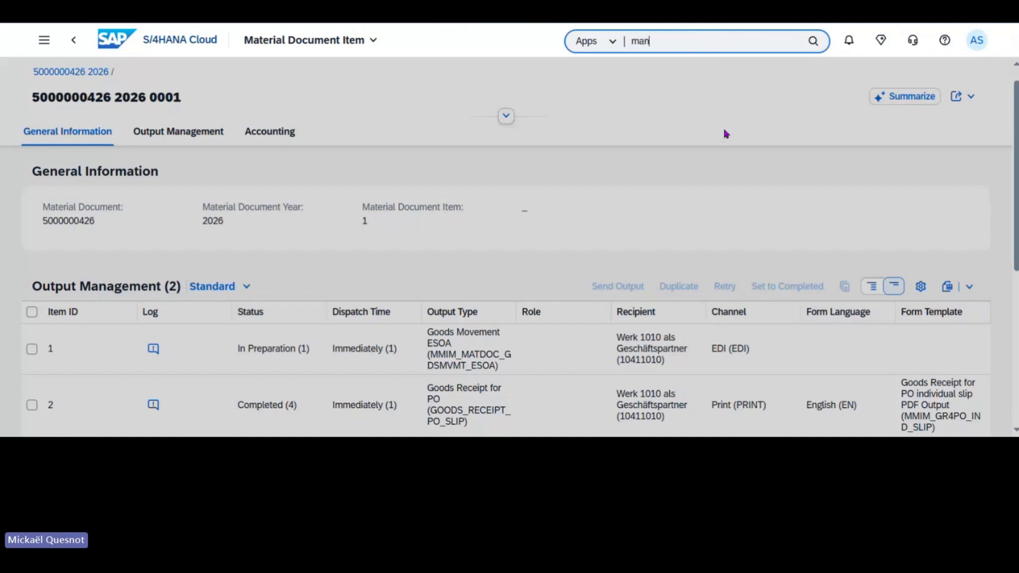
{"action": "type", "text": "age product"}
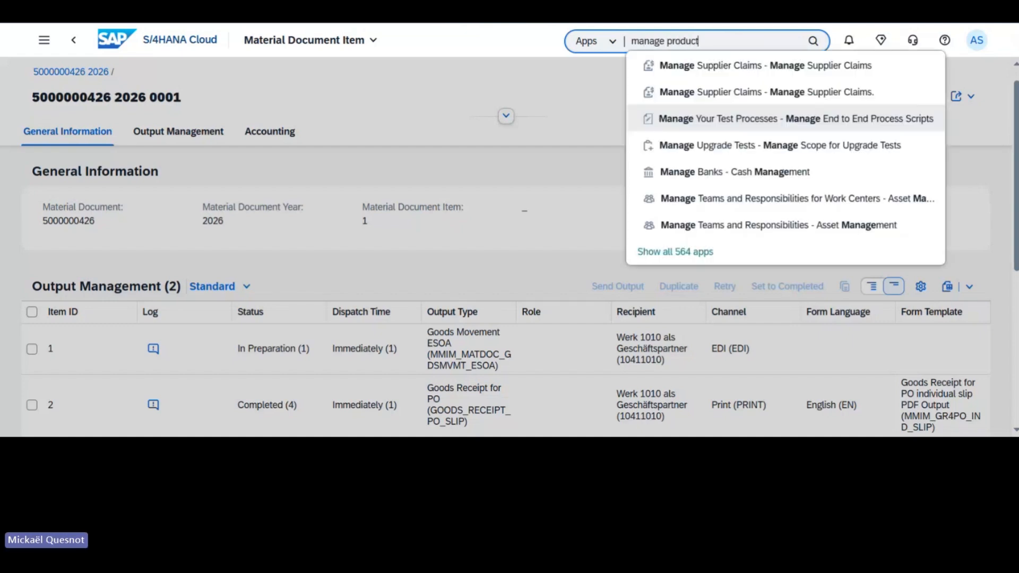
{"action": "type", "text": "ion order"}
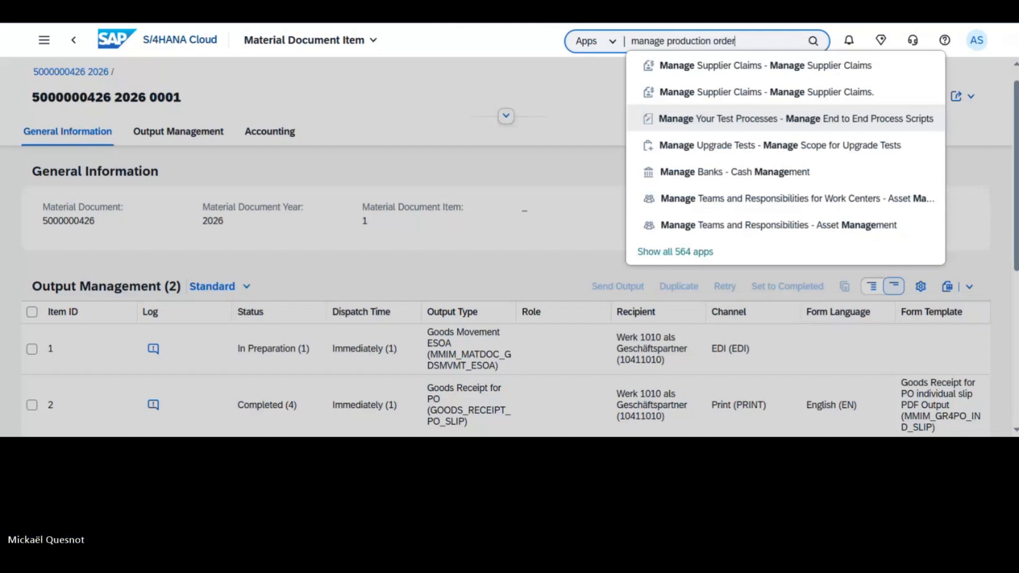
{"action": "left_click", "coordinate": [757, 269]}
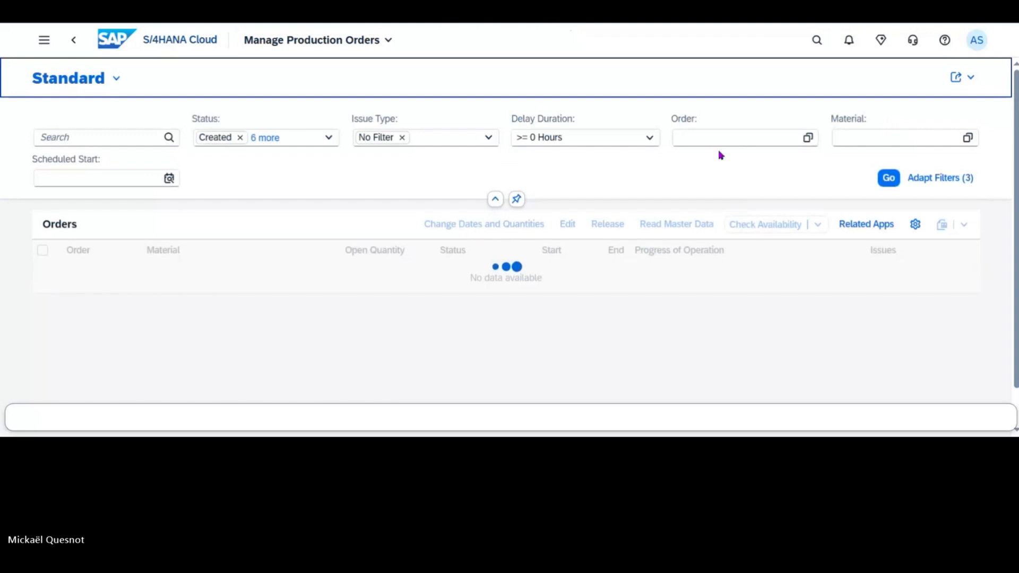
Filter the production orders by material FG126.
{"action": "left_click", "coordinate": [746, 137]}
{"action": "left_click", "coordinate": [888, 137]}
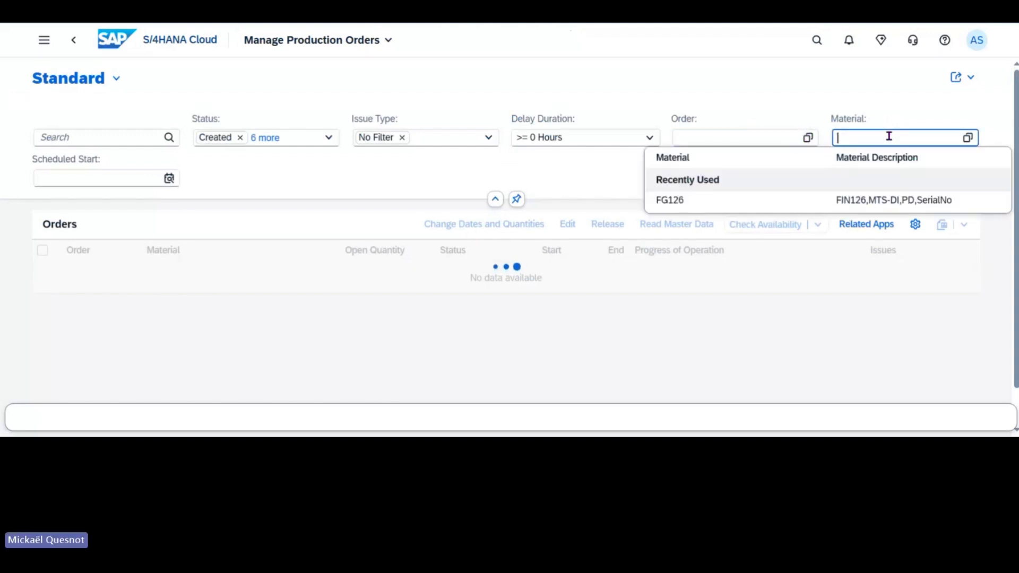
{"action": "type", "text": "FG126"}
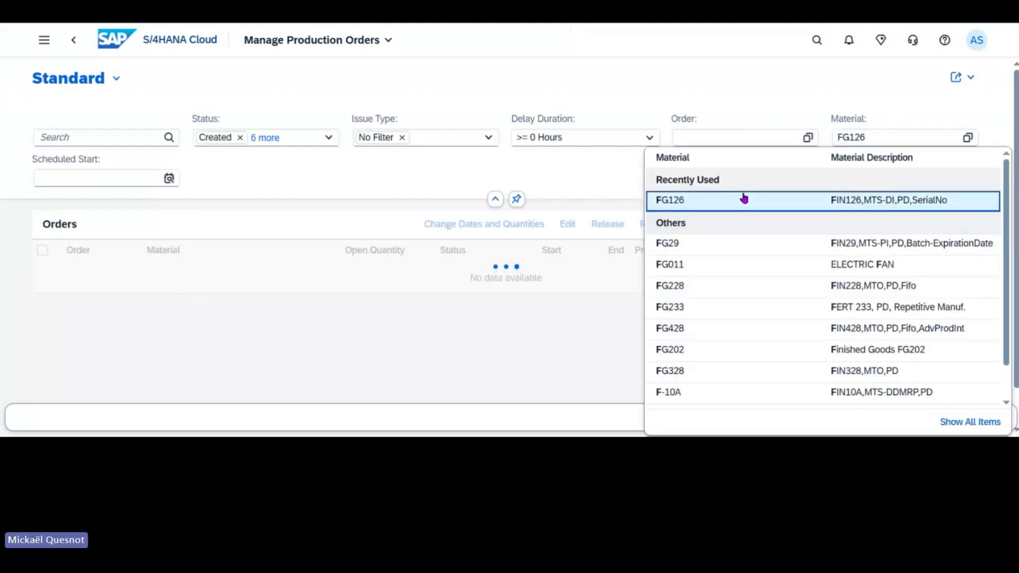
{"action": "left_click", "coordinate": [744, 198]}
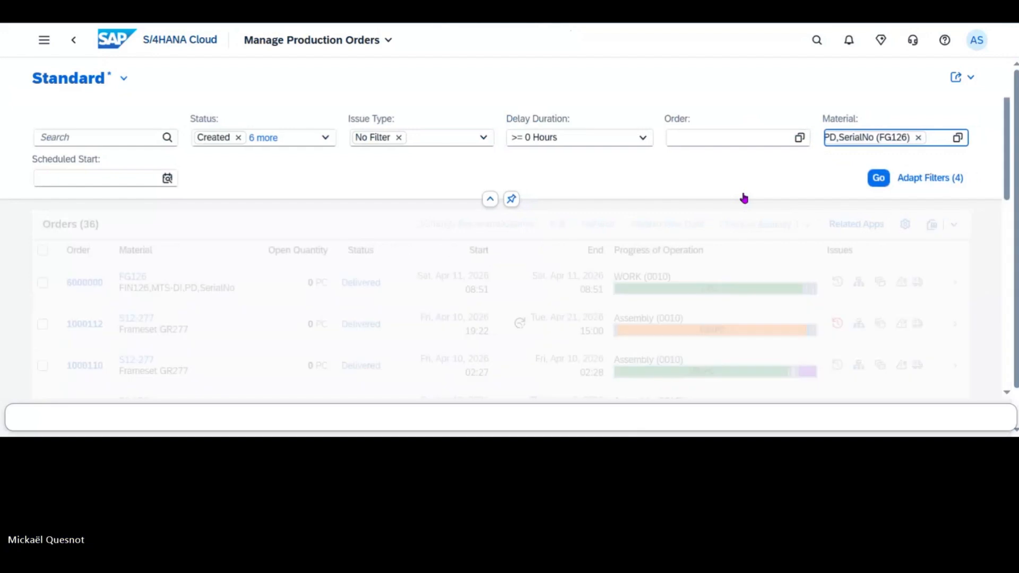
{"action": "key", "text": "Return"}
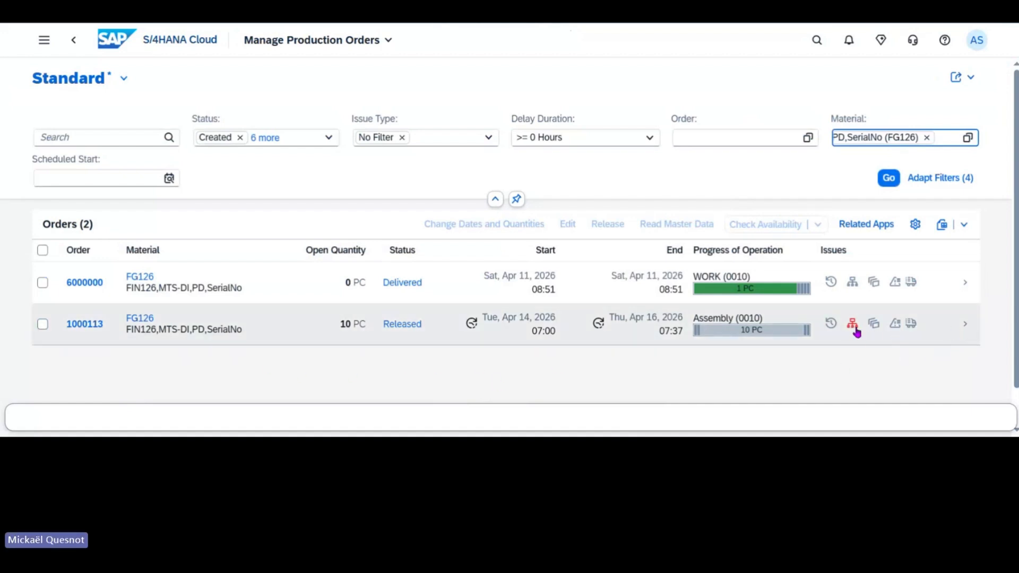
Open the released FG126 production order and examine its documented goods movements.
{"action": "left_click", "coordinate": [966, 329]}
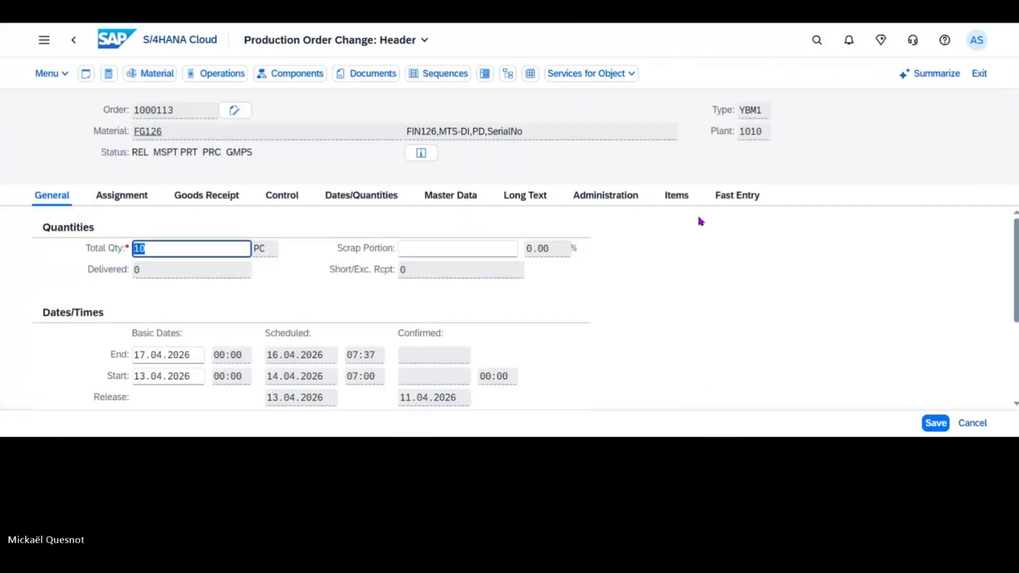
{"action": "left_click", "coordinate": [55, 79]}
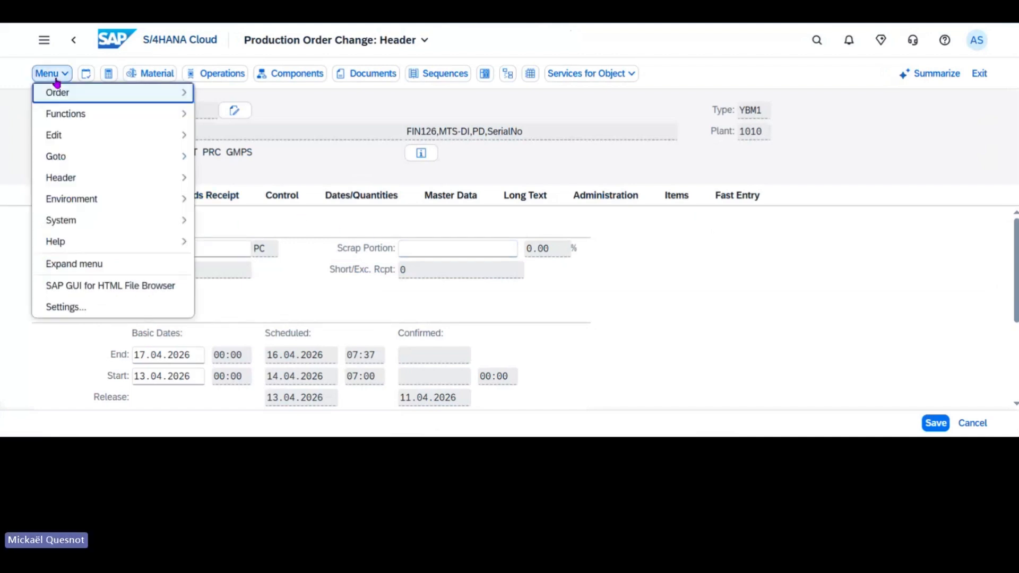
{"action": "mouse_move", "coordinate": [94, 165]}
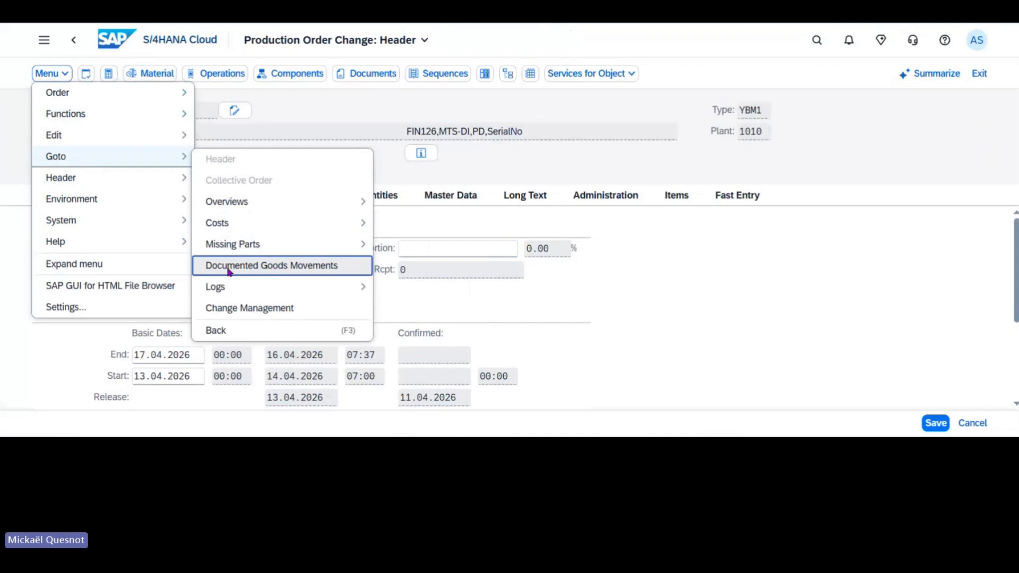
{"action": "left_click", "coordinate": [299, 273]}
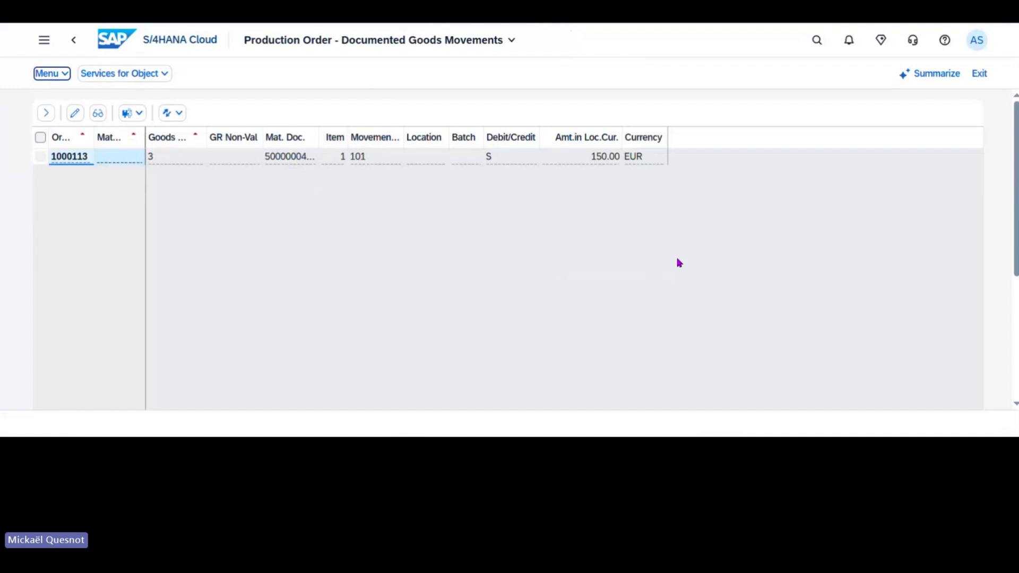
Return to the home page, search the apps for "me23n" and open Display Purchase Order.
{"action": "left_click", "coordinate": [107, 46]}
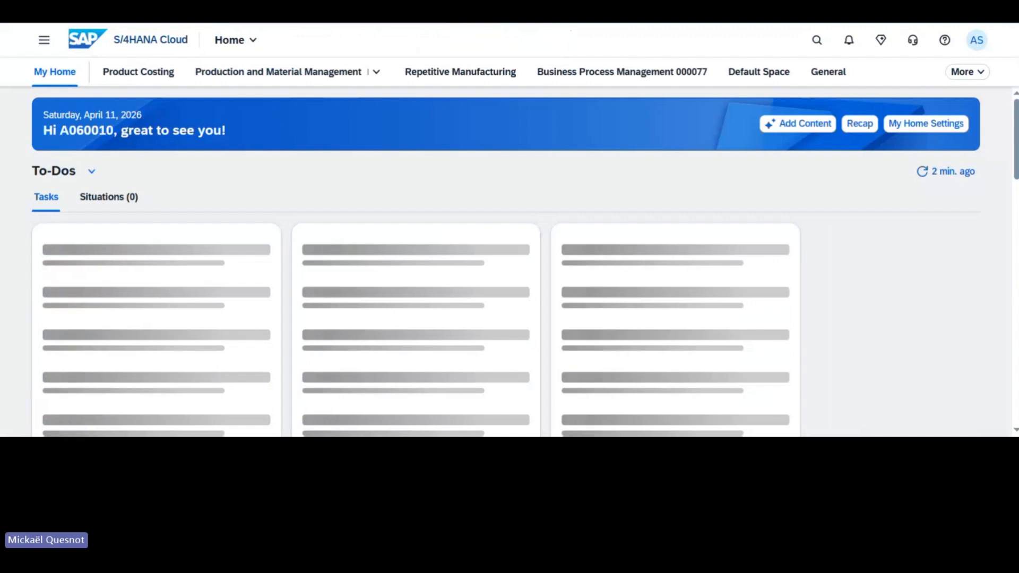
{"action": "left_click", "coordinate": [812, 49]}
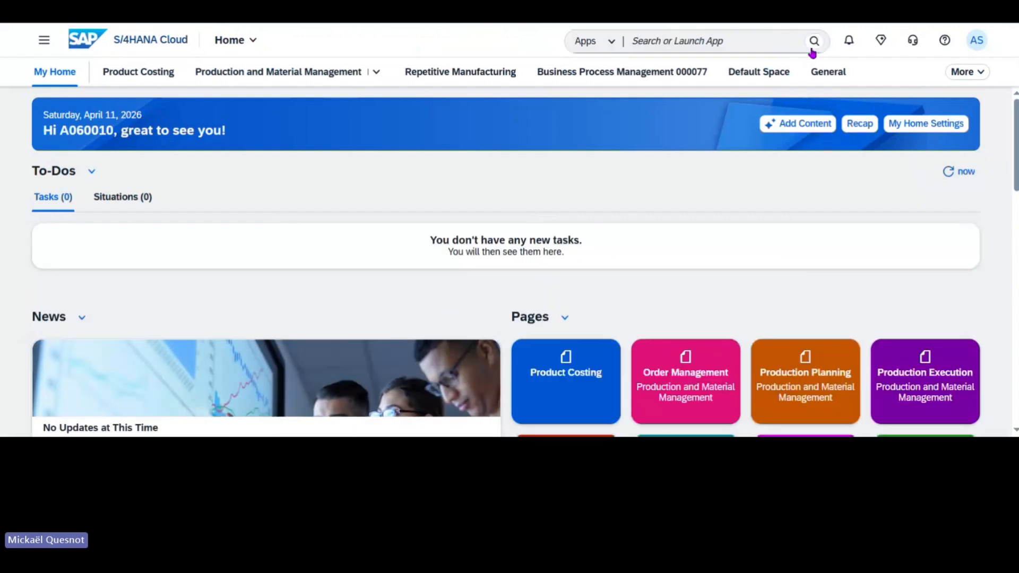
{"action": "type", "text": "me23n"}
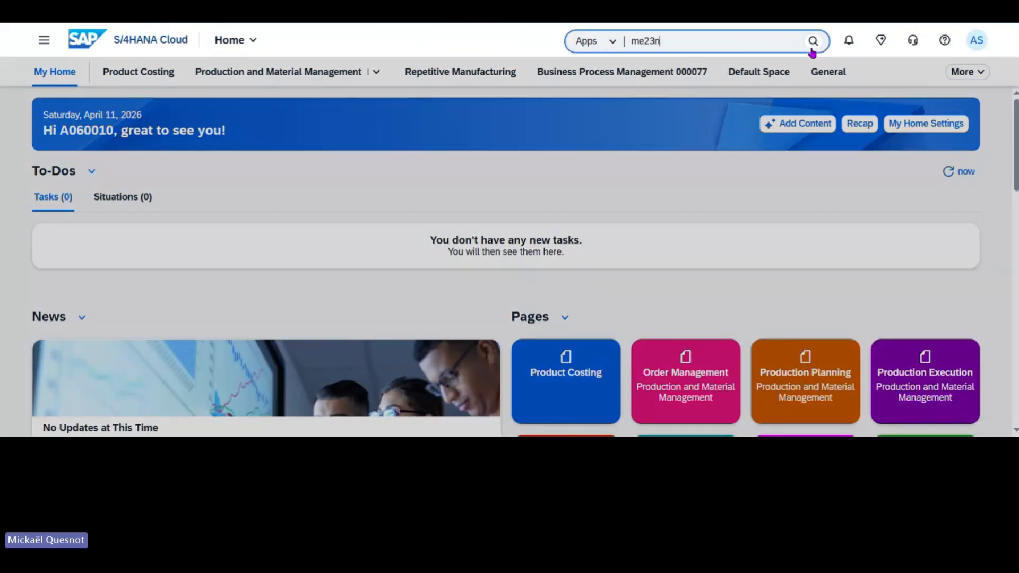
{"action": "left_click", "coordinate": [741, 69]}
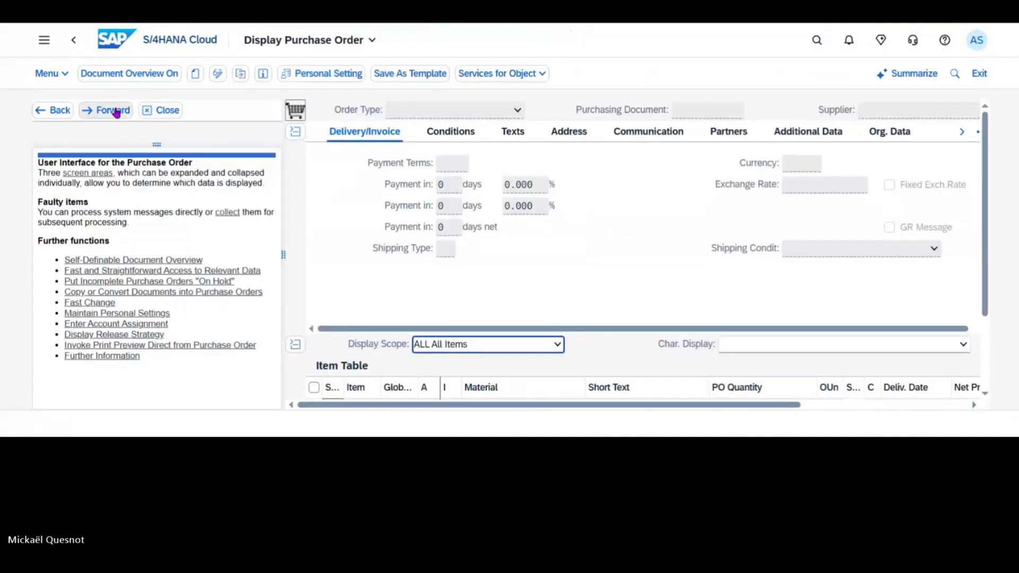
Turn on the document overview, list my own purchase orders and open the packaging purchase order.
{"action": "left_click", "coordinate": [116, 76]}
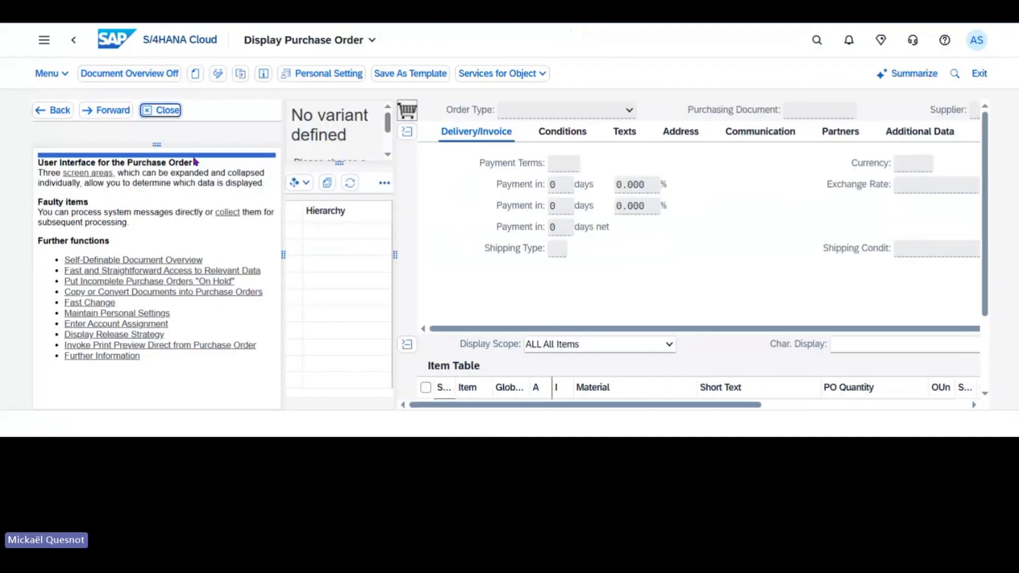
{"action": "left_click", "coordinate": [45, 182]}
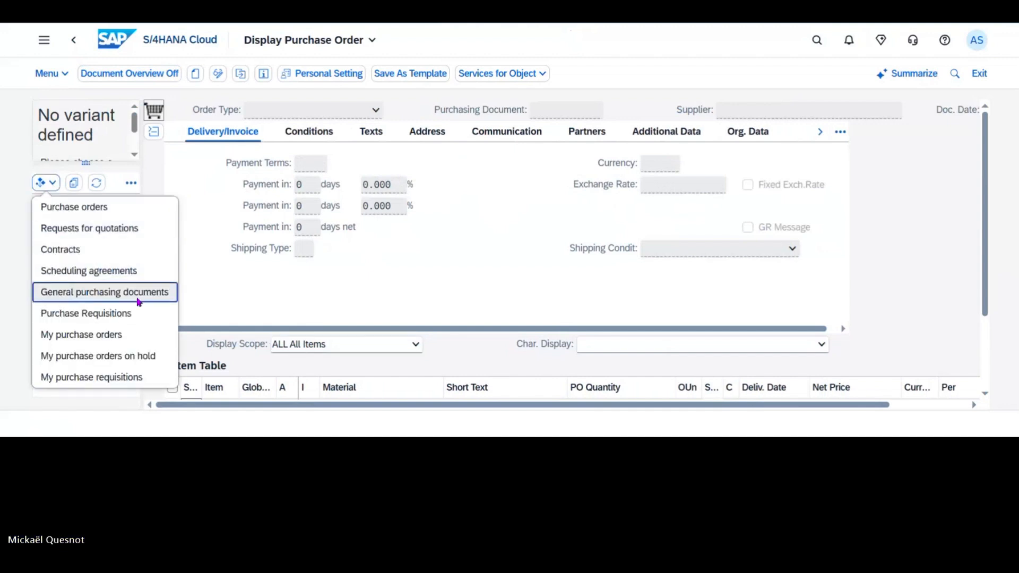
{"action": "left_click", "coordinate": [107, 355]}
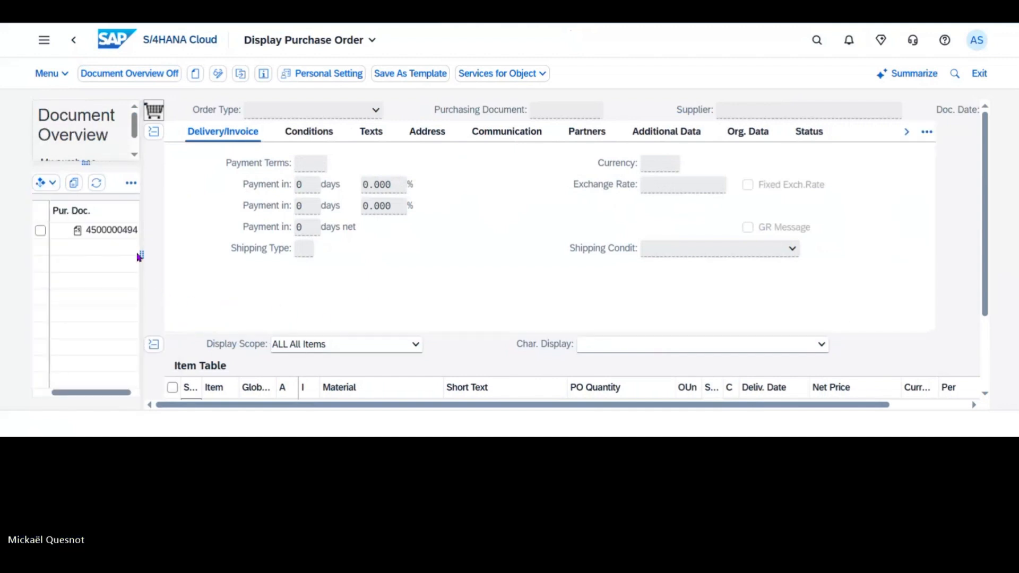
{"action": "left_click", "coordinate": [100, 230]}
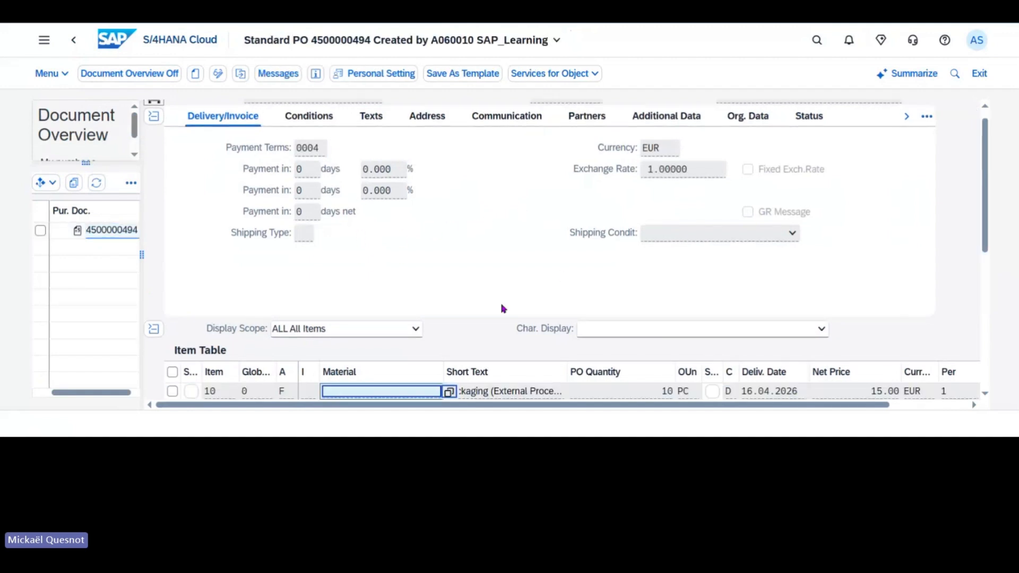
Collapse the purchase order header and examine the Purchase Order History of the Packaging (External Processing) item.
{"action": "left_click", "coordinate": [153, 116]}
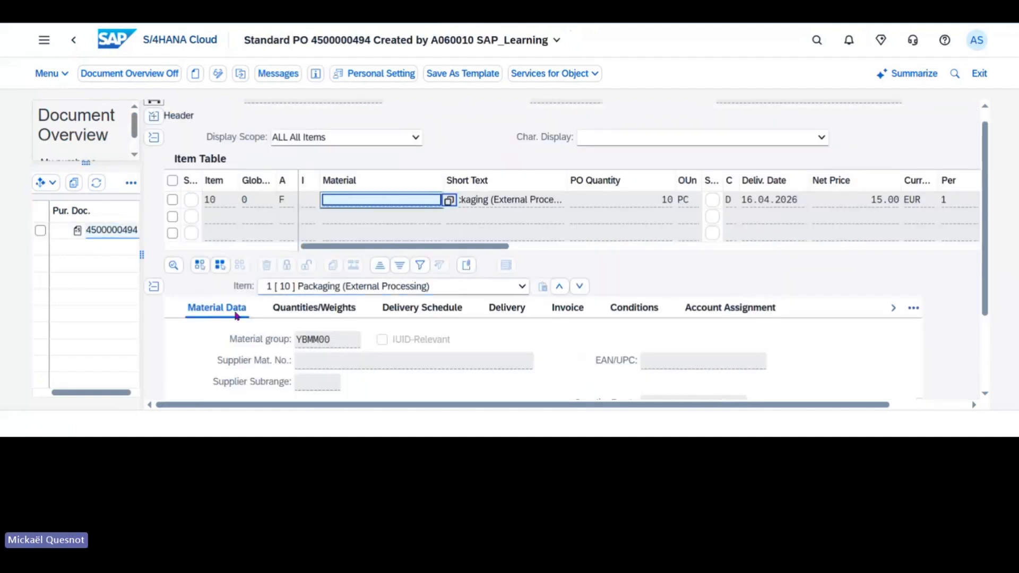
{"action": "left_click", "coordinate": [912, 309]}
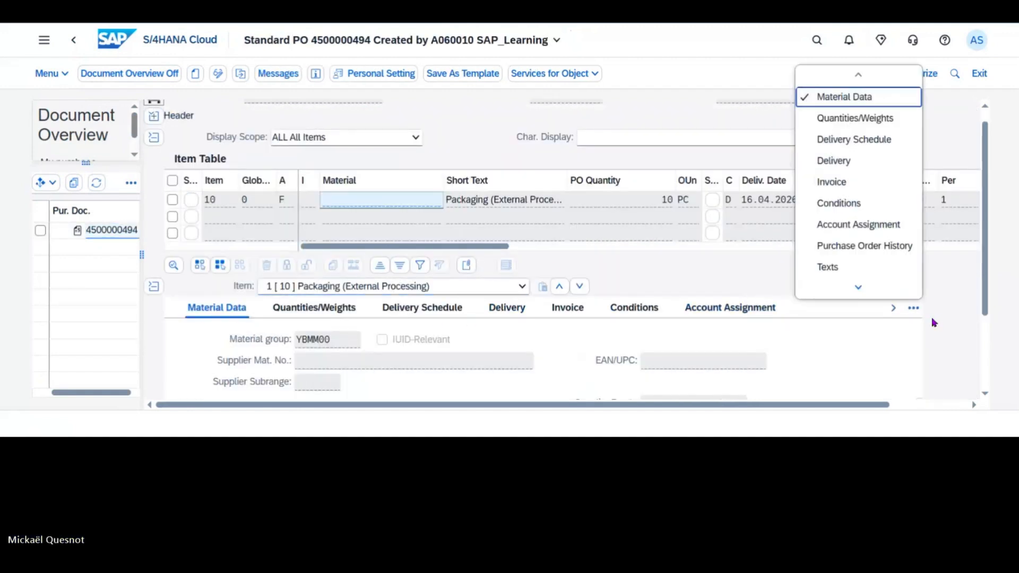
{"action": "scroll", "coordinate": [881, 266], "scroll_direction": "down", "scroll_amount": 2}
{"action": "left_click", "coordinate": [873, 249]}
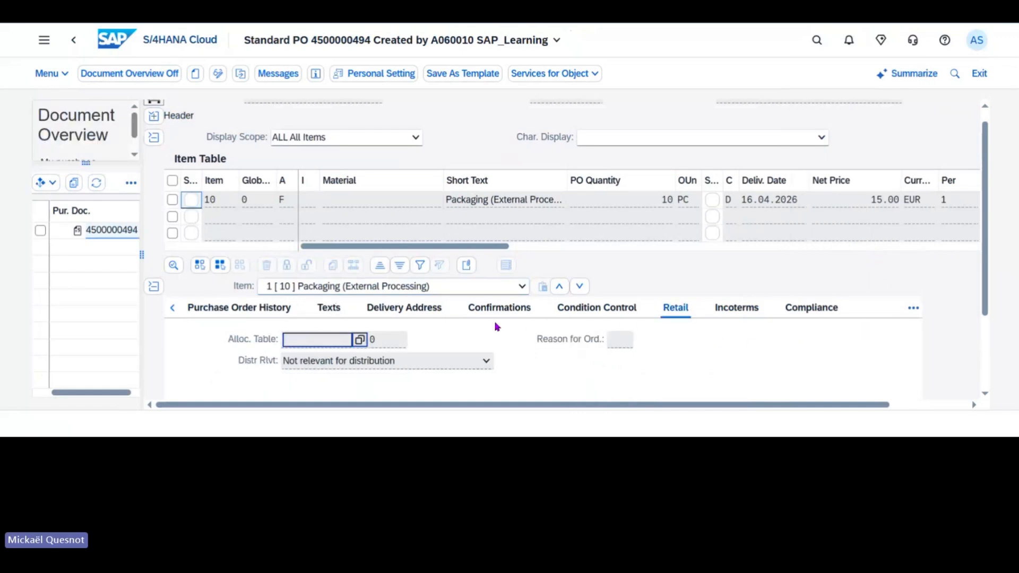
{"action": "left_click", "coordinate": [264, 309]}
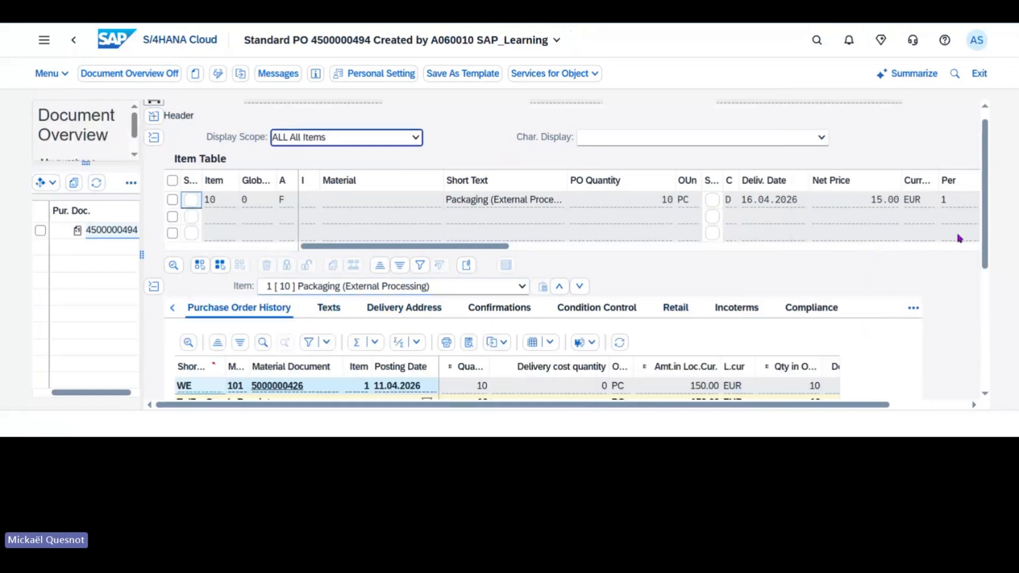
{"action": "left_click_drag", "start_coordinate": [985, 222], "coordinate": [985, 311]}
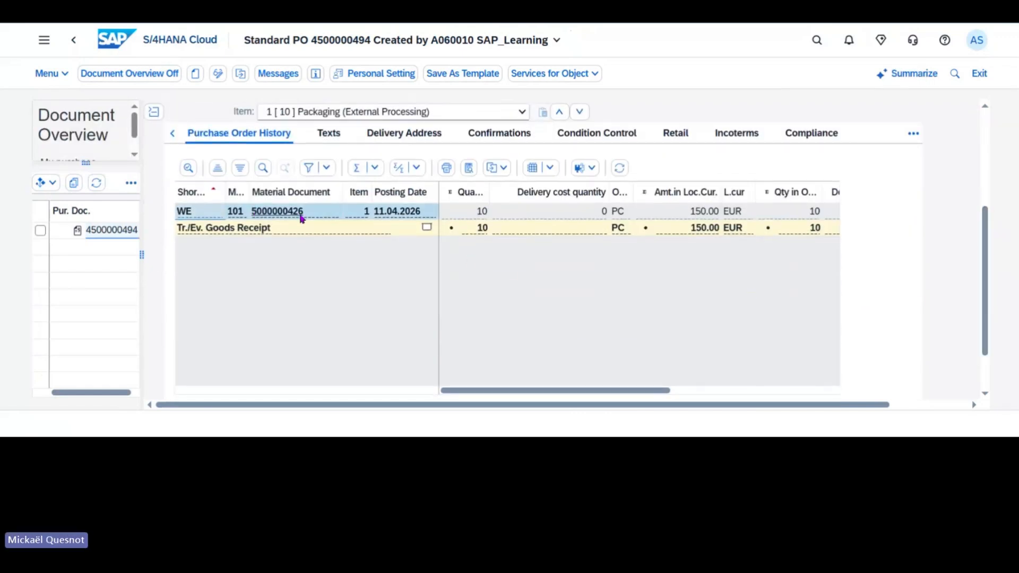
{"action": "scroll", "coordinate": [457, 223], "scroll_direction": "up", "scroll_amount": 4}
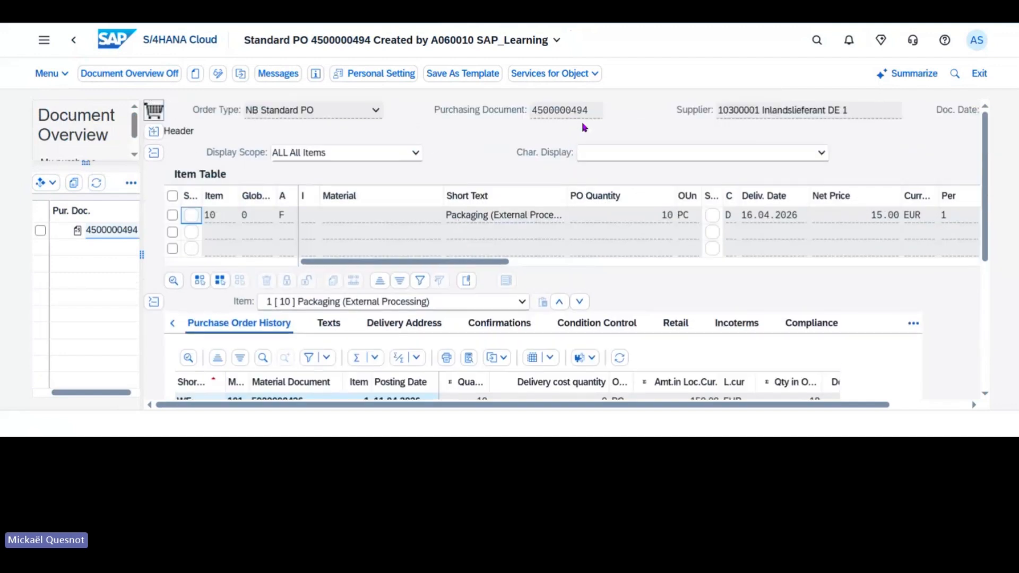
Copy the purchasing document number, search the apps for "create supplier in" and open a new supplier invoice.
{"action": "left_click_drag", "start_coordinate": [590, 112], "coordinate": [495, 140]}
{"action": "key", "text": "ctrl+c"}
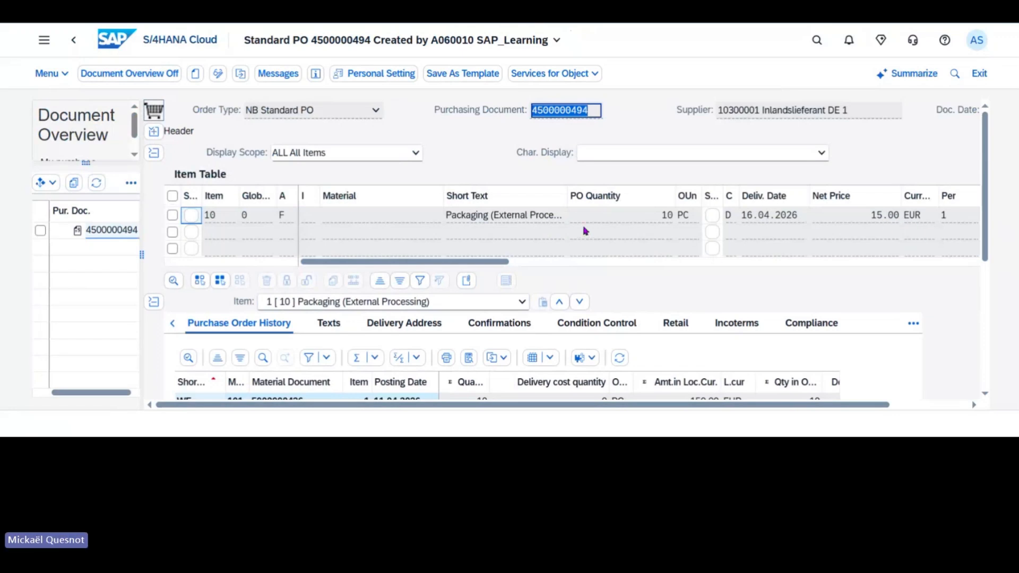
{"action": "left_click", "coordinate": [816, 41]}
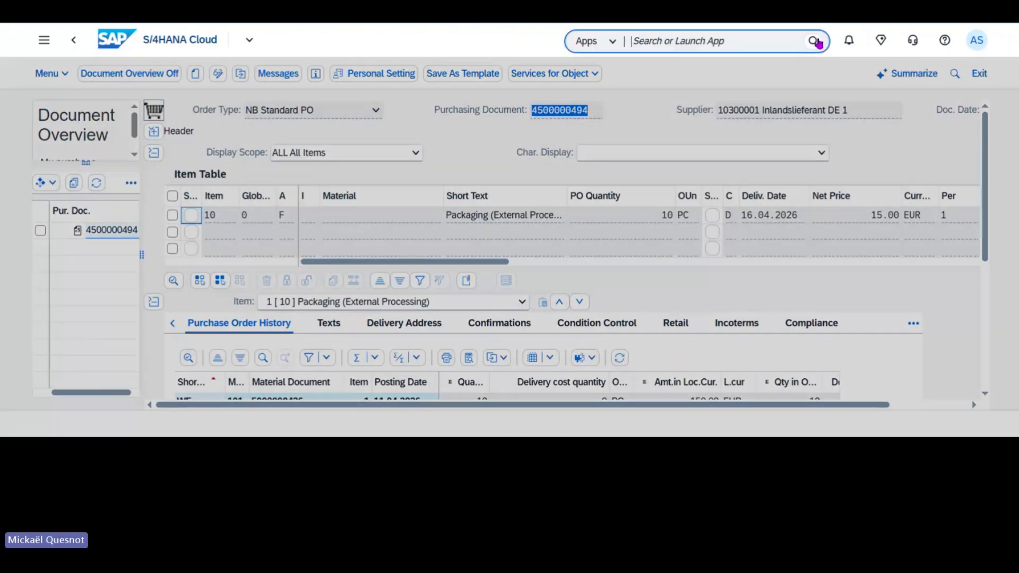
{"action": "type", "text": "create su"}
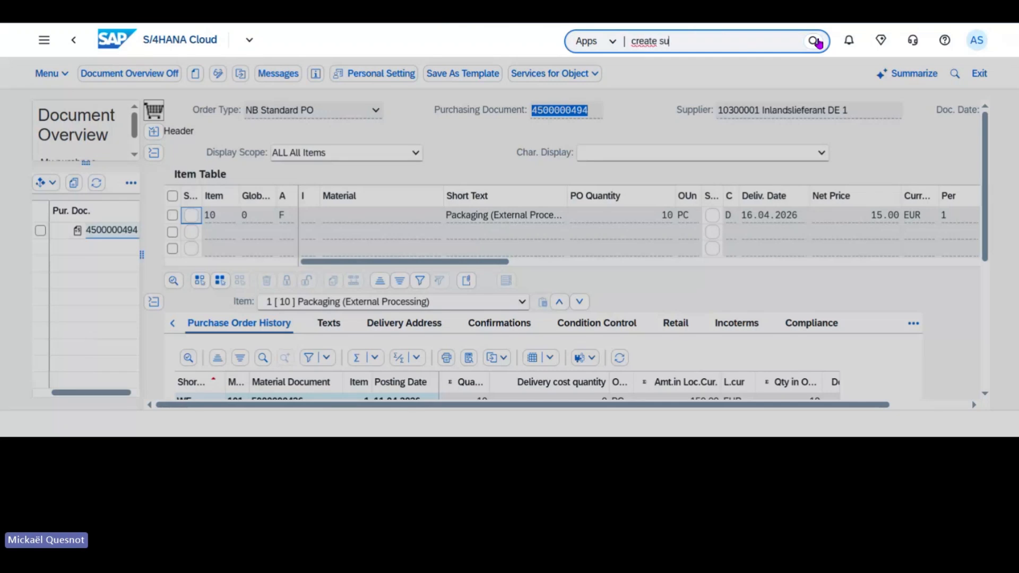
{"action": "type", "text": "pplier in"}
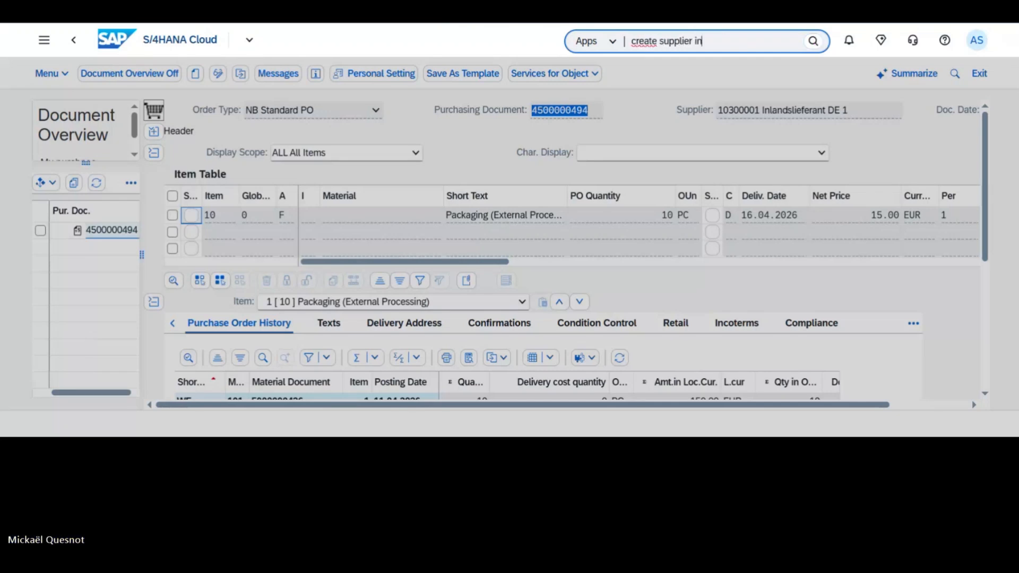
{"action": "left_click", "coordinate": [737, 66]}
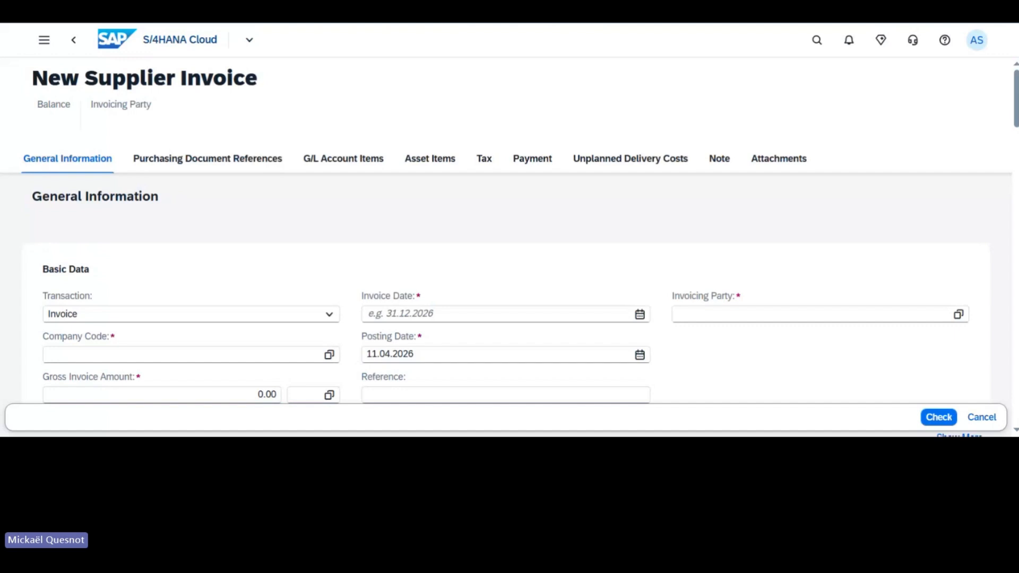
Set the supplier invoice's company code to 1010 and its gross invoice amount to 150.
{"action": "left_click", "coordinate": [458, 295]}
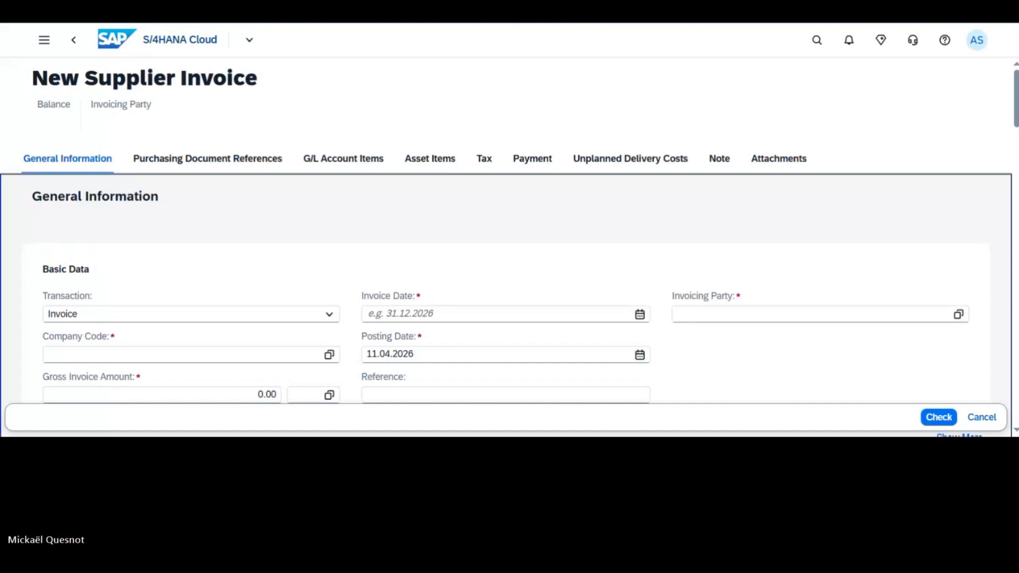
{"action": "scroll", "coordinate": [380, 294], "scroll_direction": "down", "scroll_amount": 1}
{"action": "scroll", "coordinate": [380, 294], "scroll_direction": "down", "scroll_amount": 2}
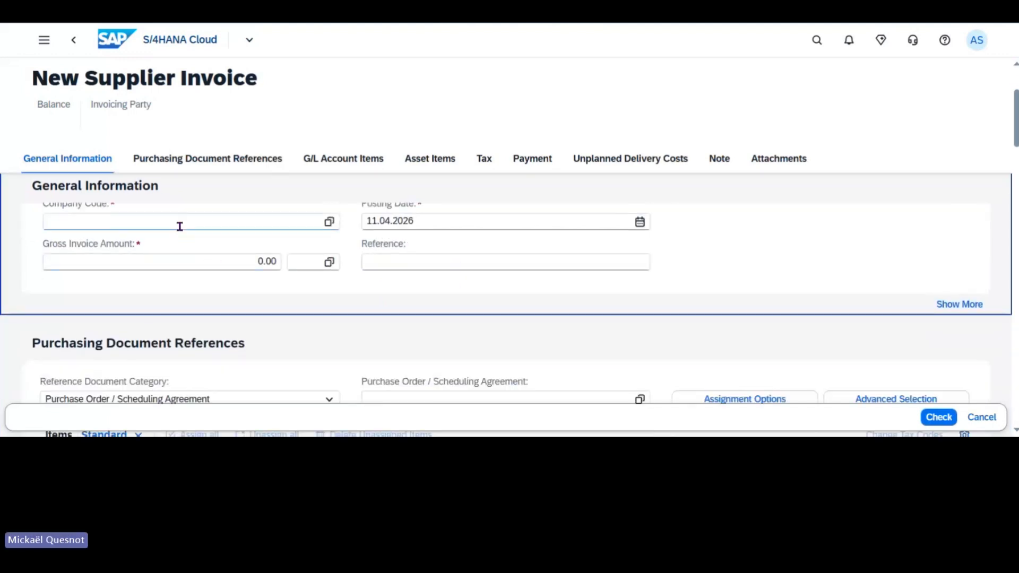
{"action": "left_click", "coordinate": [181, 225]}
{"action": "type", "text": "1010"}
{"action": "key", "text": "Tab"}
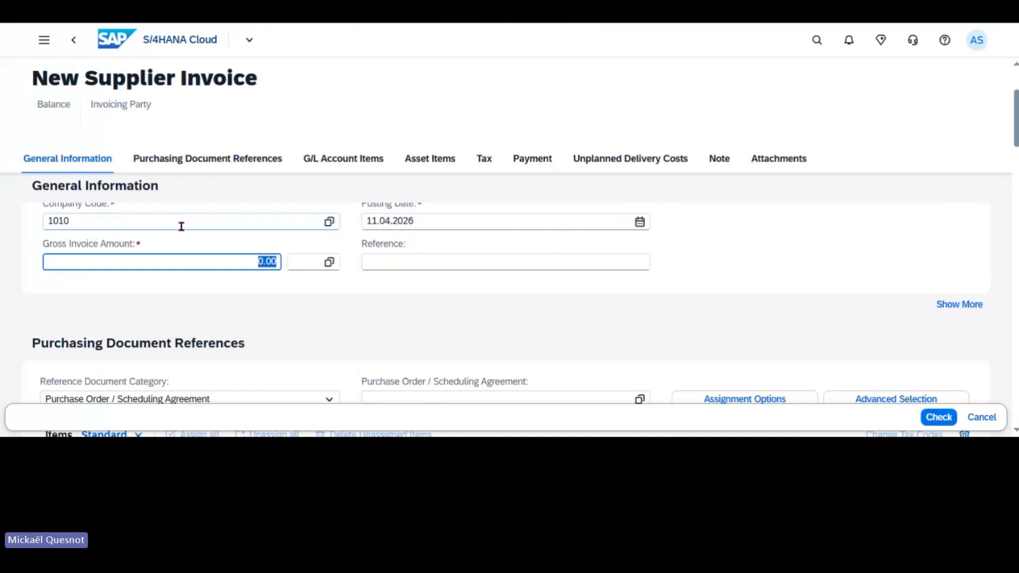
{"action": "left_click", "coordinate": [604, 251]}
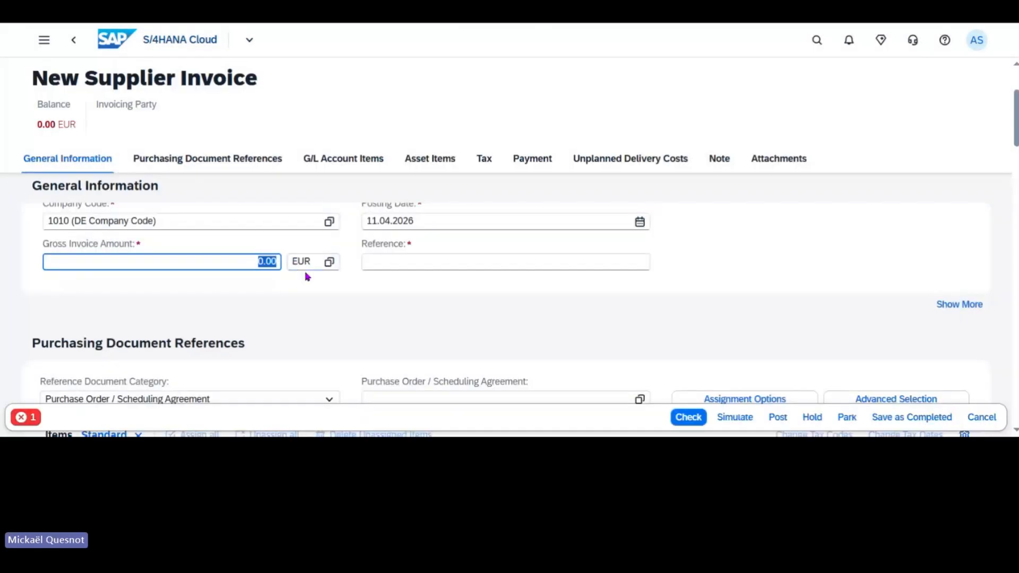
{"action": "type", "text": "150"}
Paste the copied purchase order number as the reference, remove its leading digit, and enter 11042026 as the invoice date.
{"action": "left_click", "coordinate": [417, 270]}
{"action": "key", "text": "ctrl+v"}
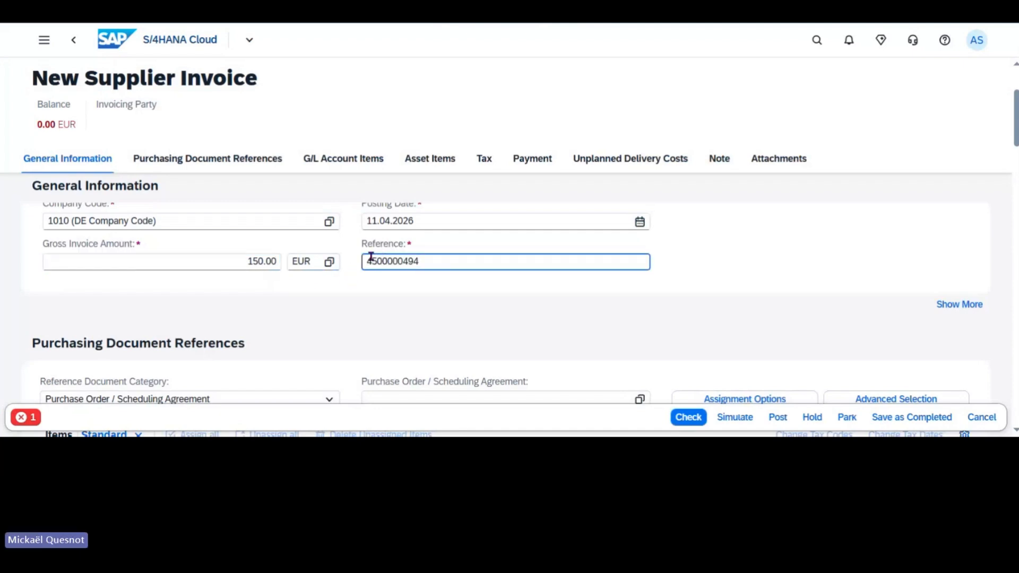
{"action": "scroll", "coordinate": [373, 312], "scroll_direction": "up", "scroll_amount": 3}
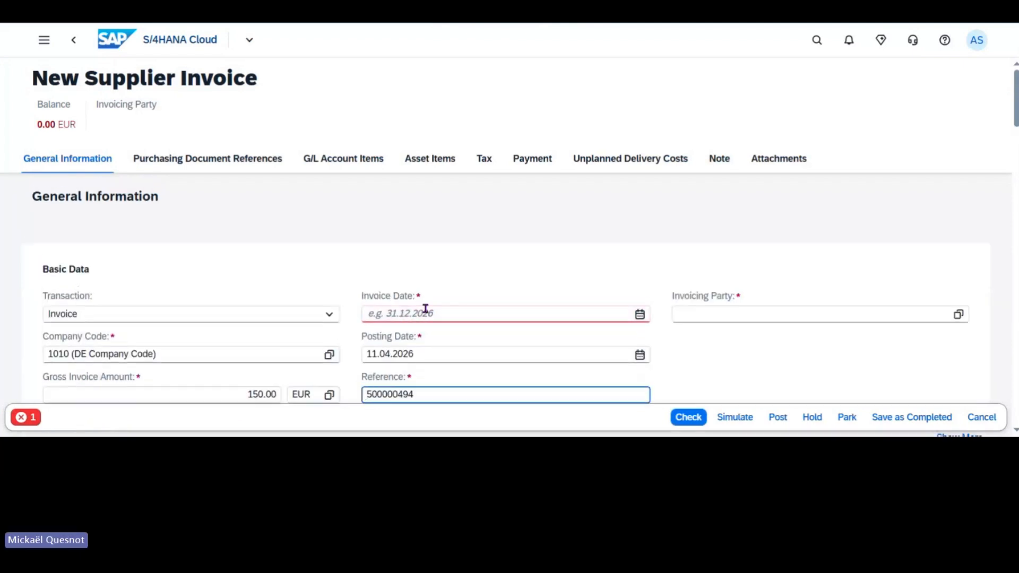
{"action": "left_click", "coordinate": [428, 313]}
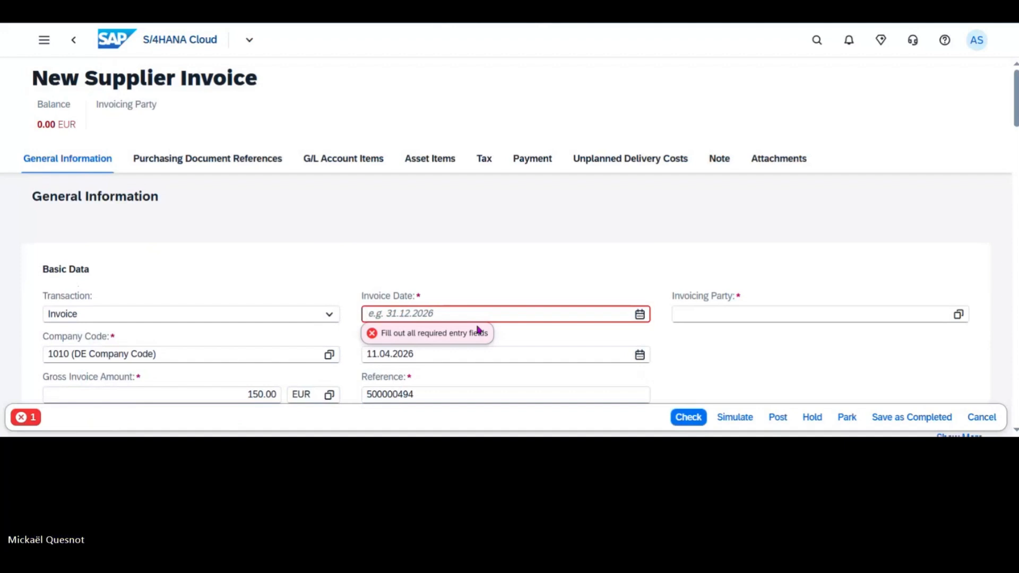
{"action": "type", "text": "11042026"}
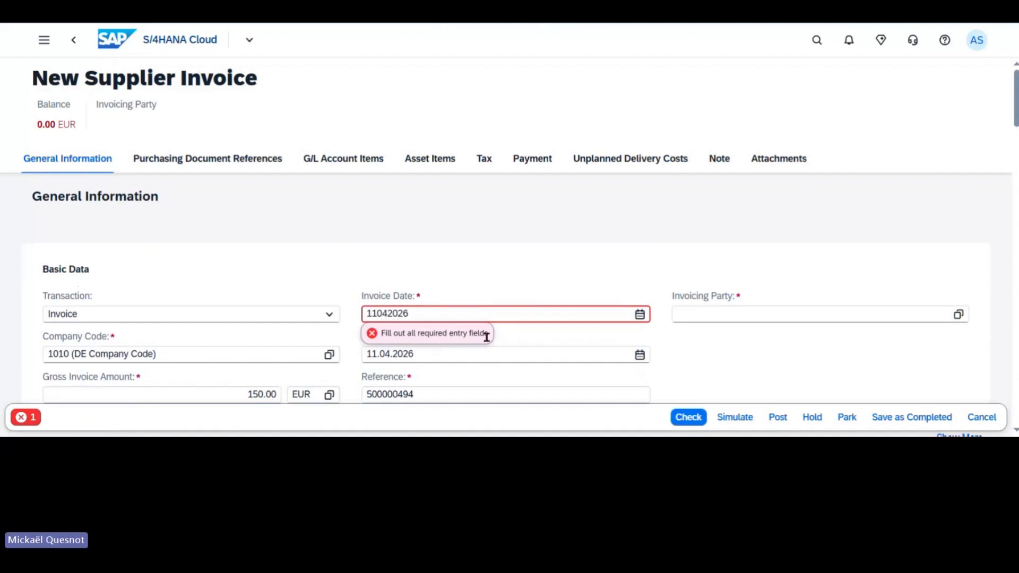
Set the invoicing party to supplier 10300001 and the partner bank type to 0001 (Deutsche Bank 24 - SAMPLE BANK).
{"action": "key", "text": "Return"}
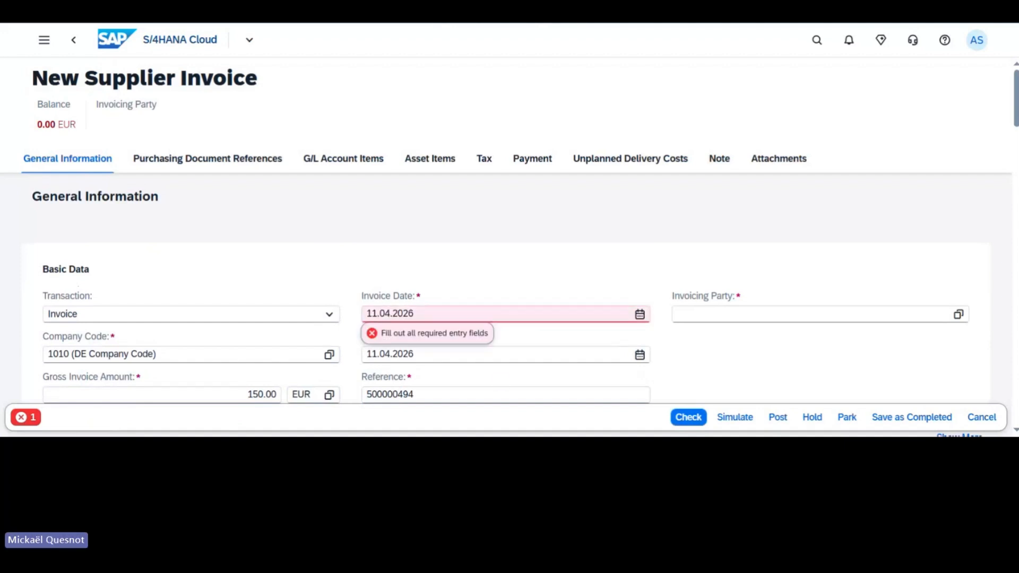
{"action": "left_click", "coordinate": [733, 312]}
{"action": "type", "text": "10300001"}
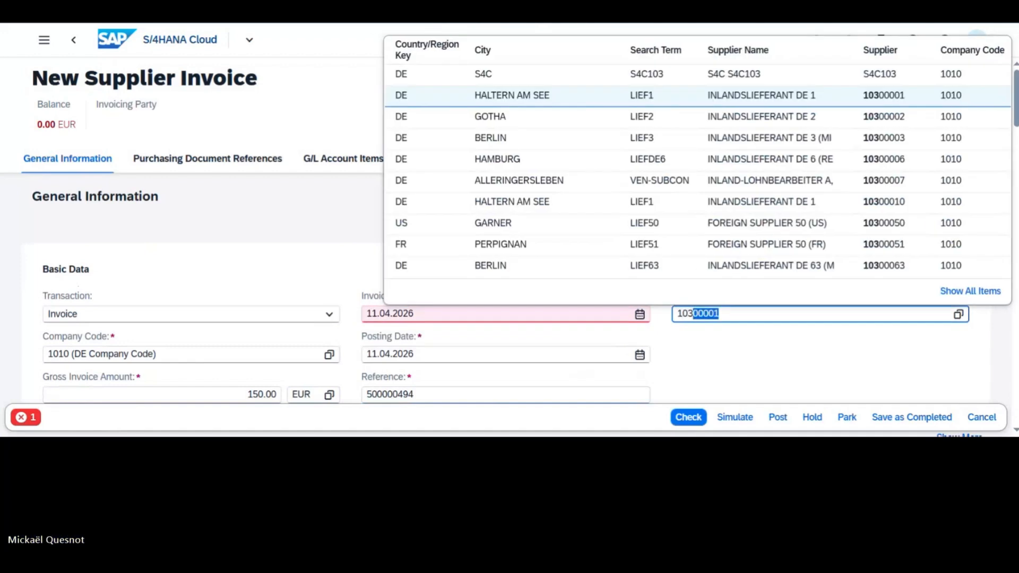
{"action": "key", "text": "Return"}
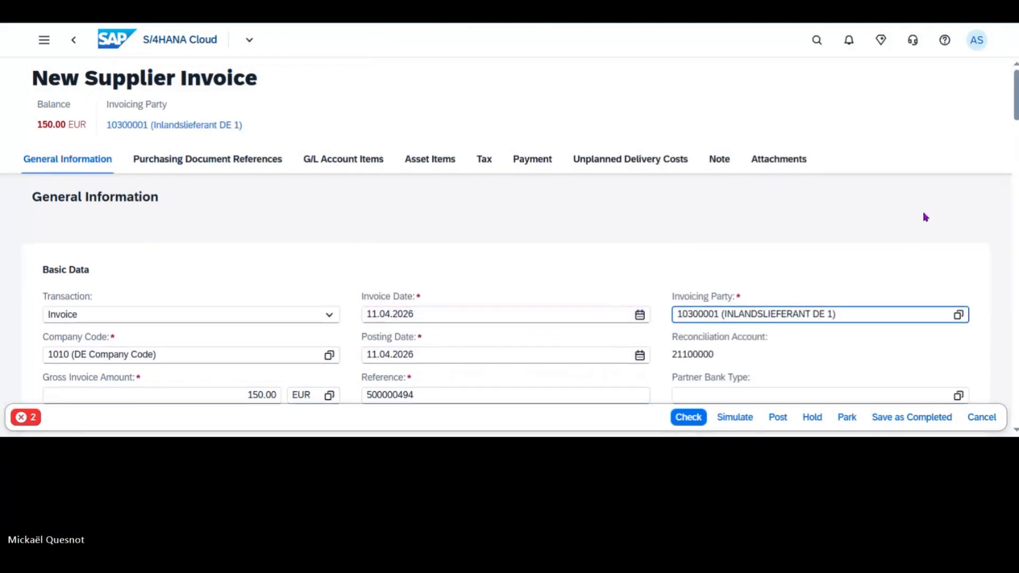
{"action": "scroll", "coordinate": [924, 213], "scroll_direction": "down", "scroll_amount": 3}
{"action": "left_click", "coordinate": [958, 269]}
{"action": "left_click", "coordinate": [958, 265]}
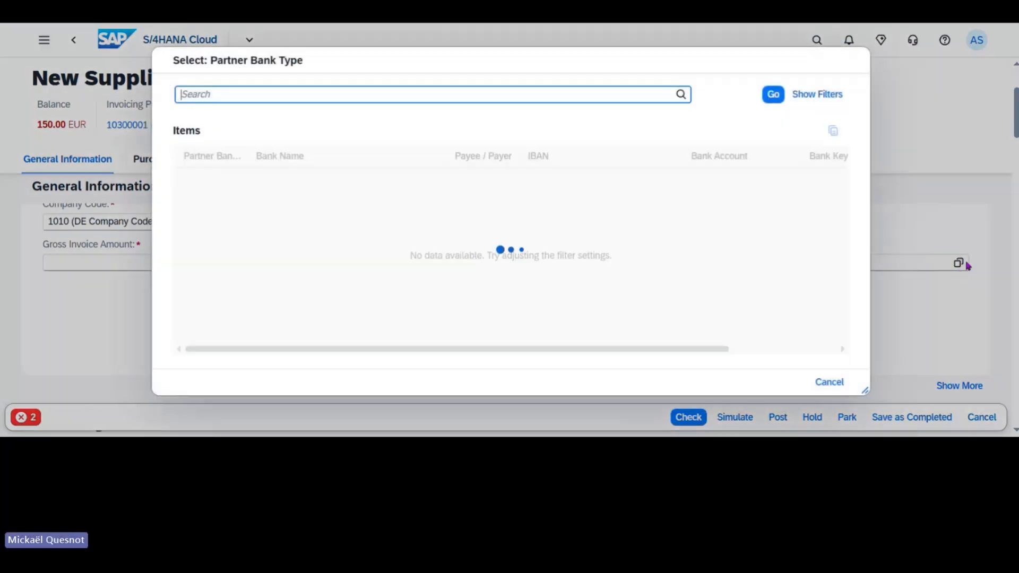
{"action": "left_click", "coordinate": [280, 183]}
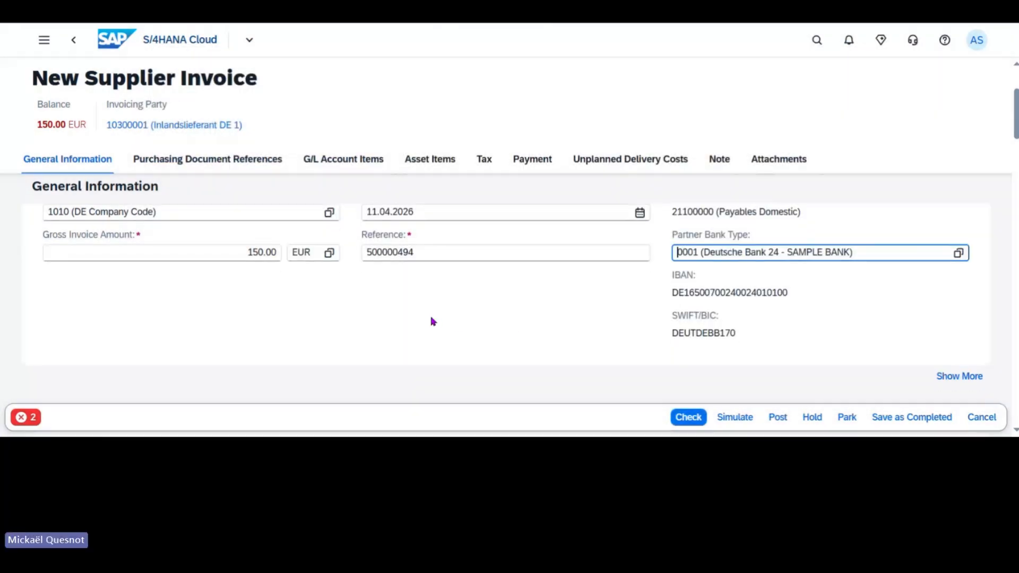
Paste the copied purchase order number as the invoice's purchase order reference and dismiss the message list.
{"action": "scroll", "coordinate": [432, 319], "scroll_direction": "down", "scroll_amount": 3}
{"action": "left_click", "coordinate": [425, 348]}
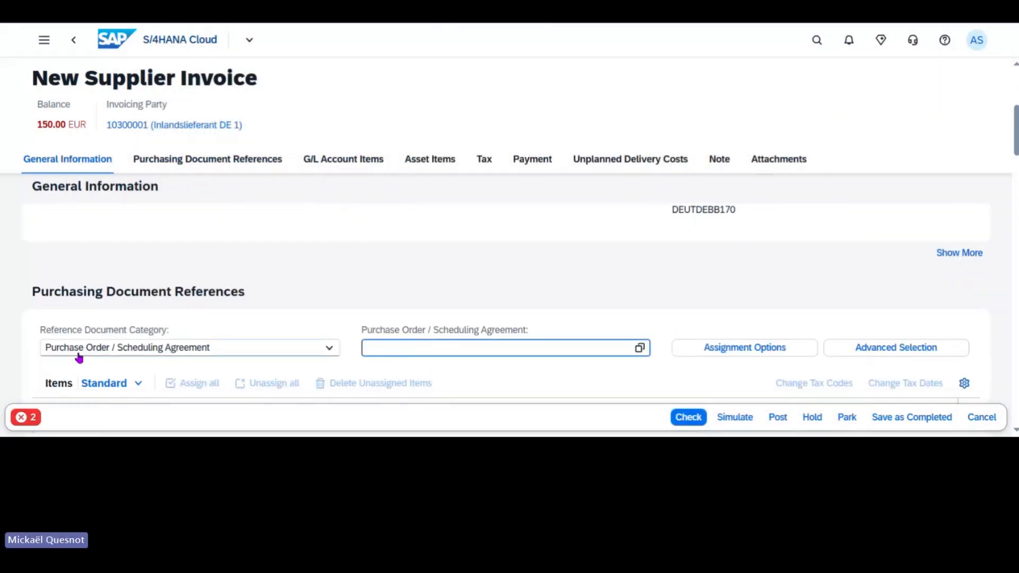
{"action": "key", "text": "ctrl+v"}
{"action": "key", "text": "Return"}
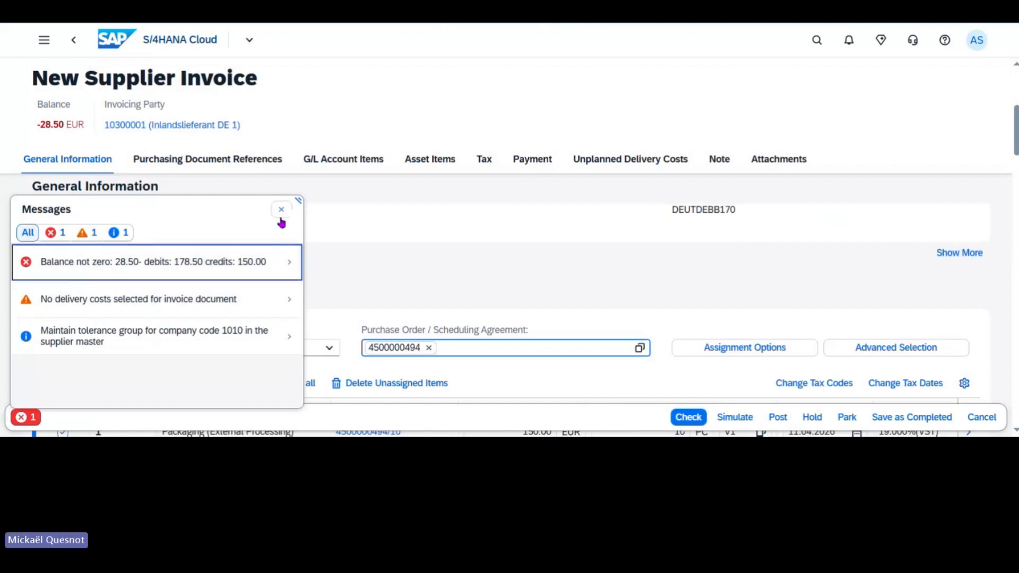
{"action": "left_click", "coordinate": [281, 209]}
Review the assigned Packaging (External Processing) item and the invoice's tax data.
{"action": "scroll", "coordinate": [432, 276], "scroll_direction": "down", "scroll_amount": 2}
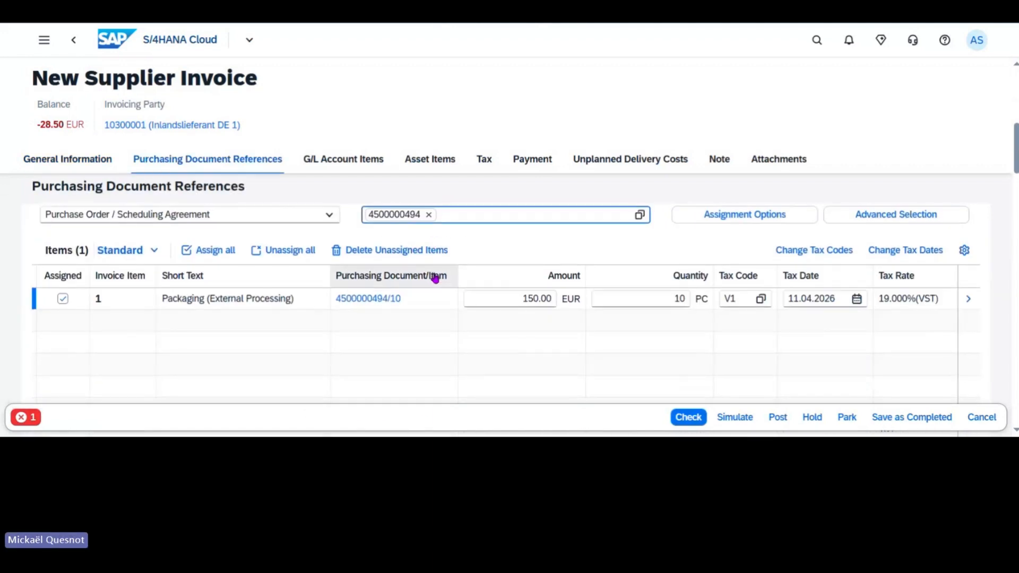
{"action": "scroll", "coordinate": [476, 312], "scroll_direction": "down", "scroll_amount": 2}
{"action": "scroll", "coordinate": [476, 314], "scroll_direction": "down", "scroll_amount": 3}
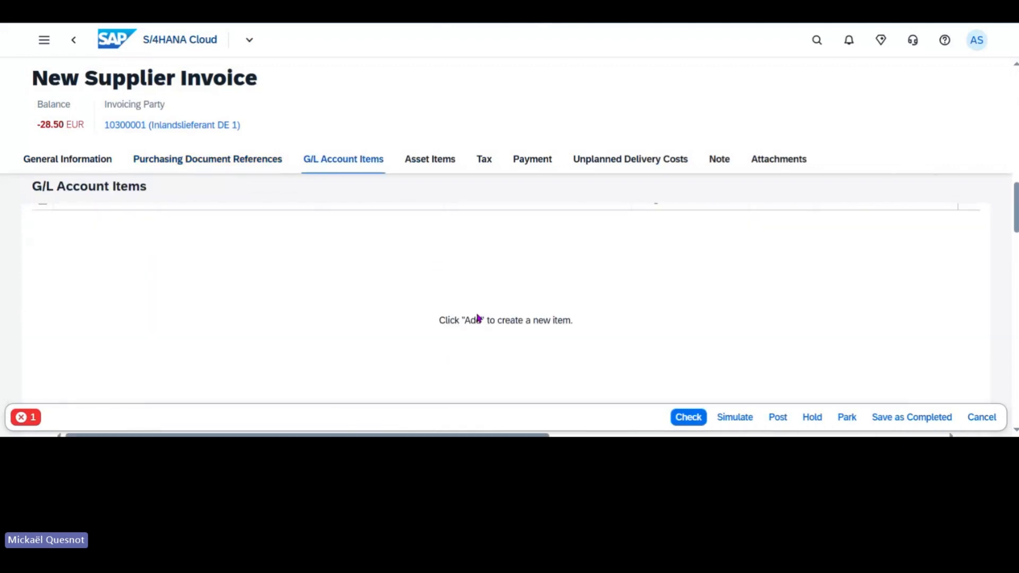
{"action": "left_click", "coordinate": [484, 159]}
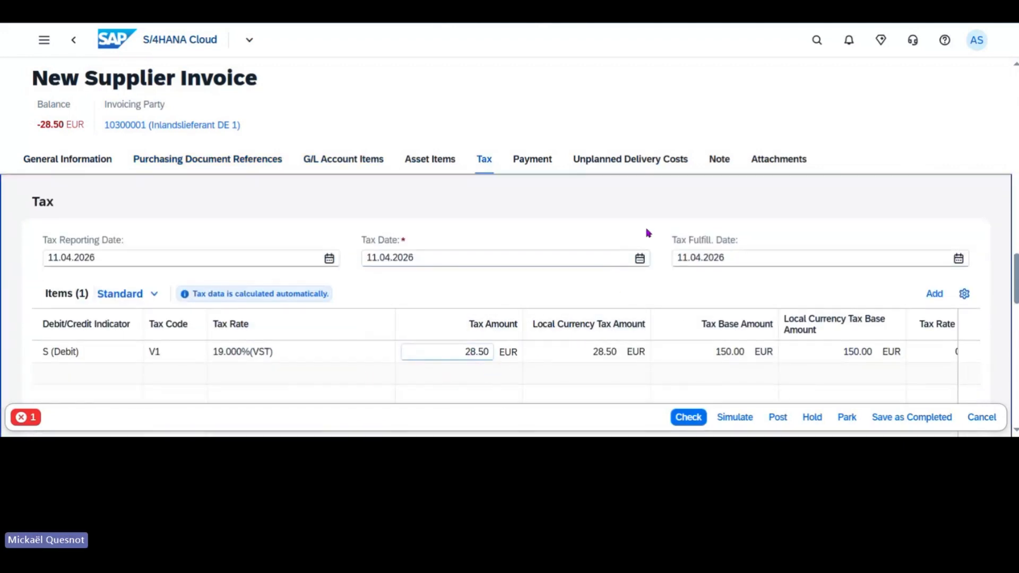
{"action": "scroll", "coordinate": [645, 231], "scroll_direction": "up", "scroll_amount": 6}
{"action": "scroll", "coordinate": [646, 231], "scroll_direction": "up", "scroll_amount": 3}
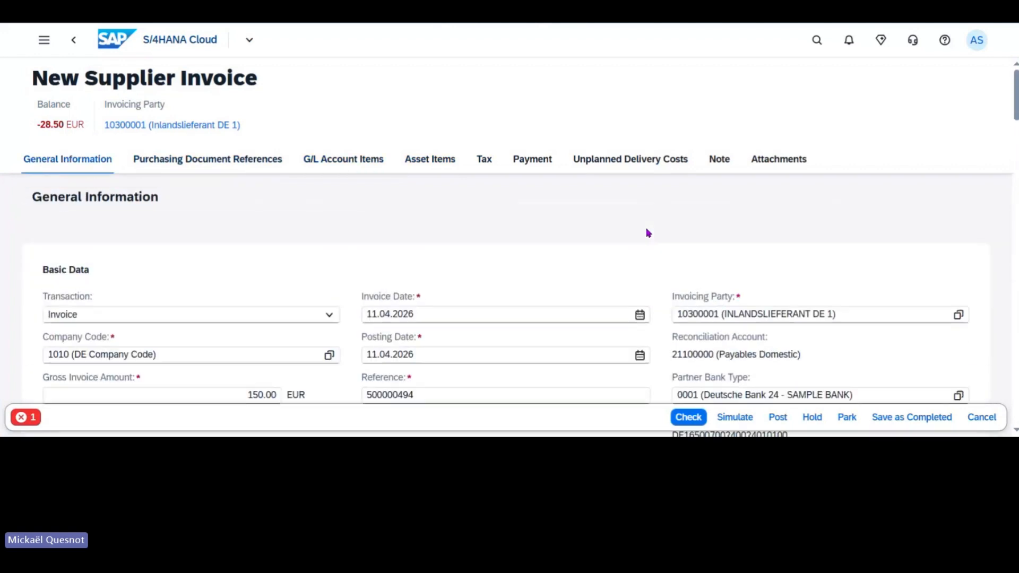
Set the gross invoice amount to 178.50 EUR and check the supplier invoice.
{"action": "scroll", "coordinate": [318, 348], "scroll_direction": "down", "scroll_amount": 3}
{"action": "left_click", "coordinate": [257, 262]}
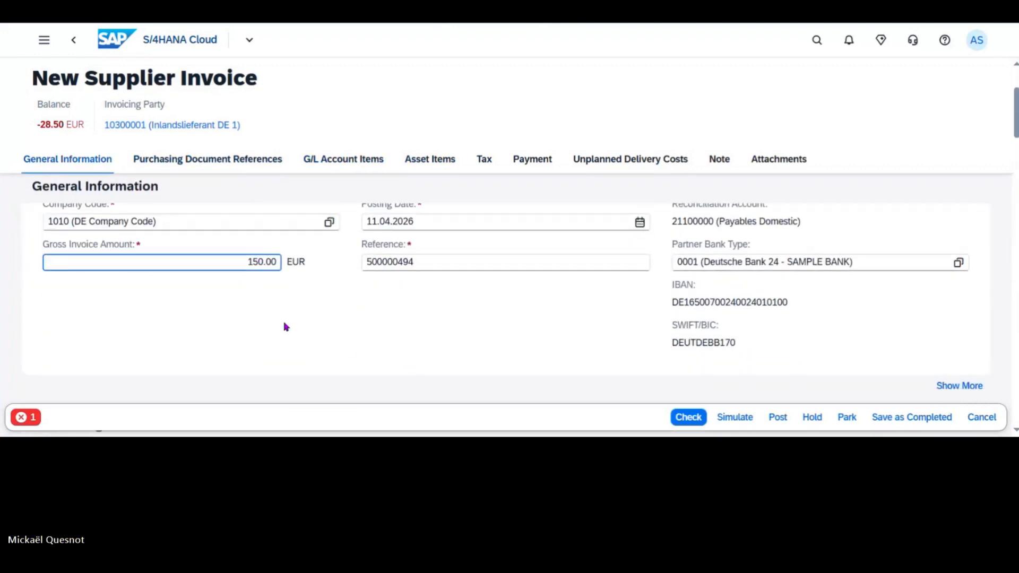
{"action": "key", "text": "BackSpace"}
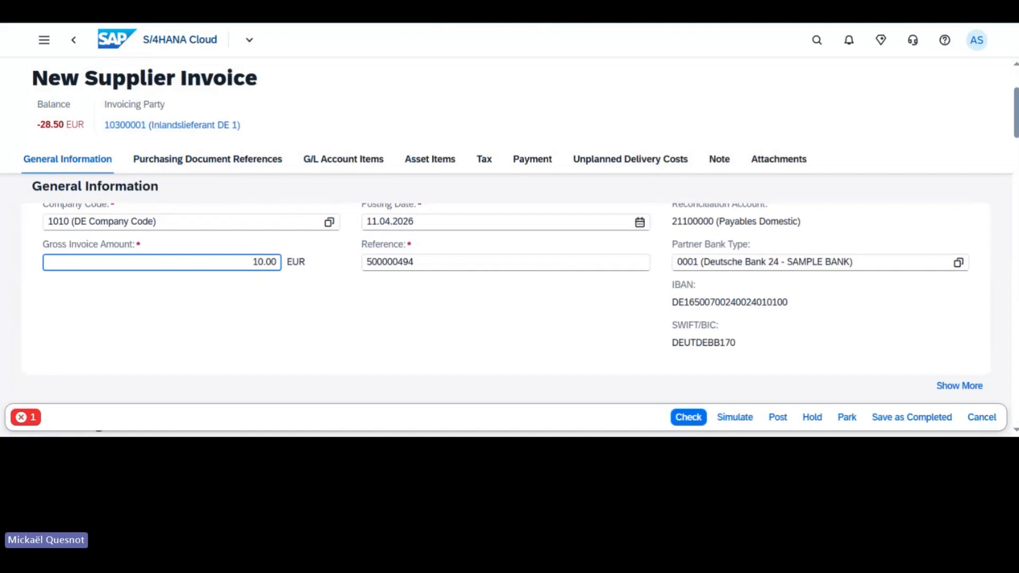
{"action": "type", "text": "7"}
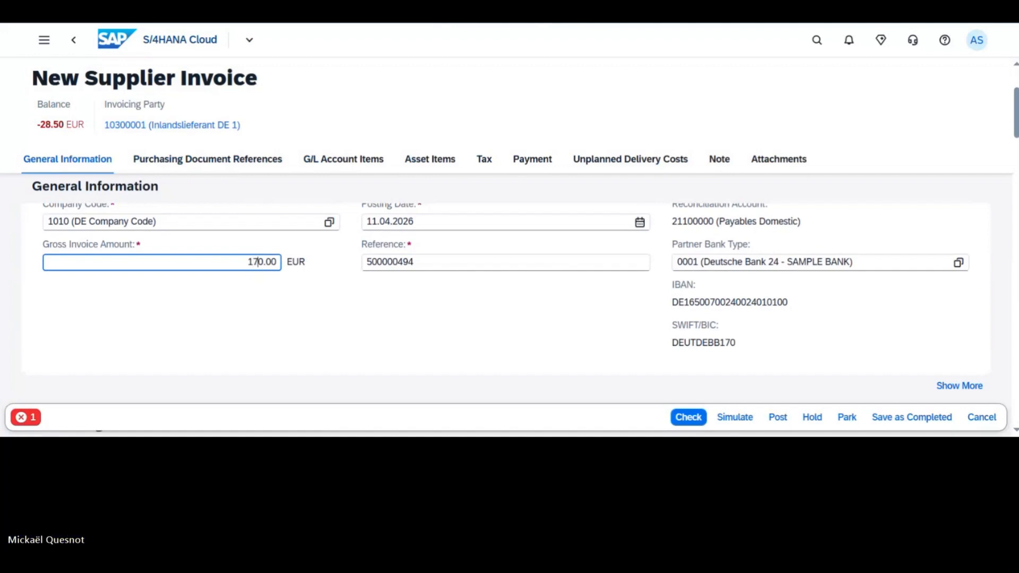
{"action": "key", "text": "Delete"}
{"action": "type", "text": "8"}
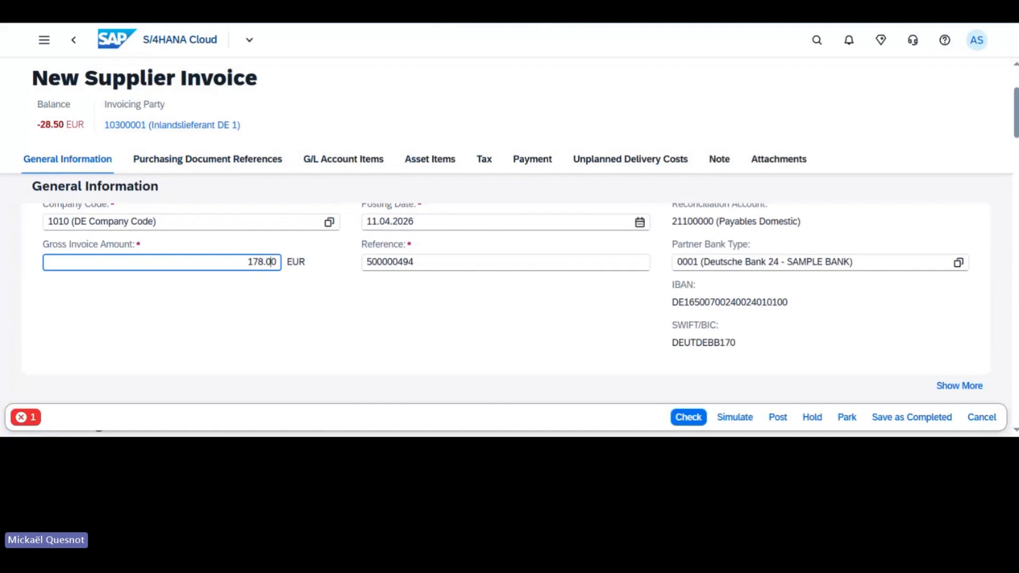
{"action": "key", "text": "BackSpace"}
{"action": "type", "text": "5"}
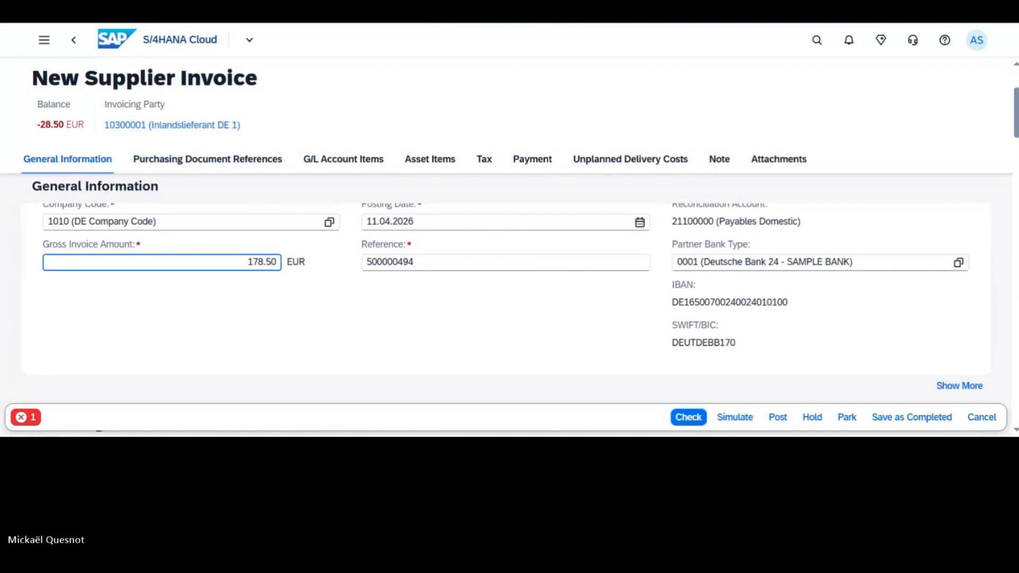
{"action": "left_click", "coordinate": [674, 412]}
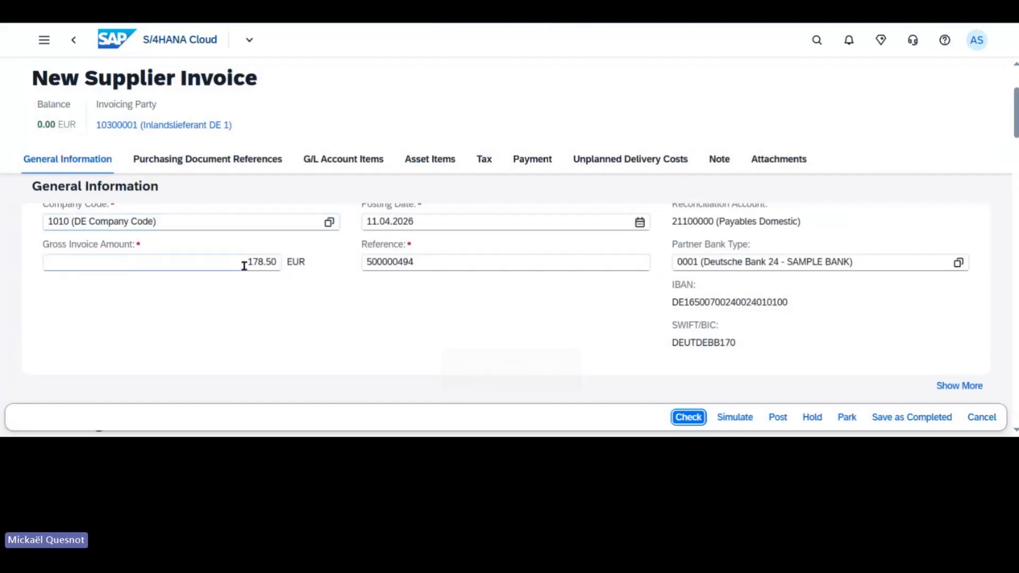
Set the gross invoice amount to 178.51 EUR, check the invoice again and close the message details.
{"action": "left_click", "coordinate": [270, 262]}
{"action": "key", "text": "BackSpace"}
{"action": "type", "text": "1"}
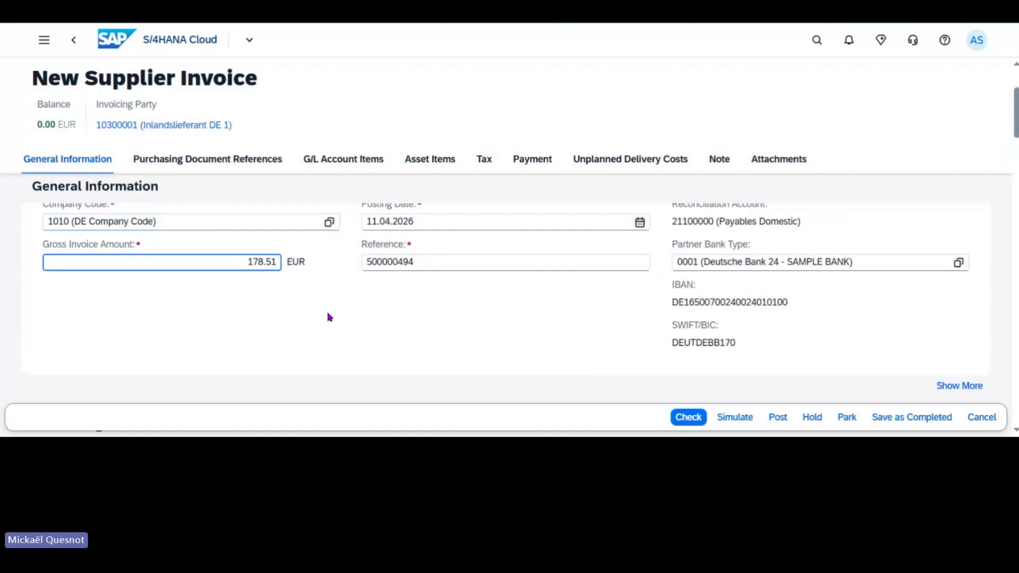
{"action": "left_click", "coordinate": [696, 421]}
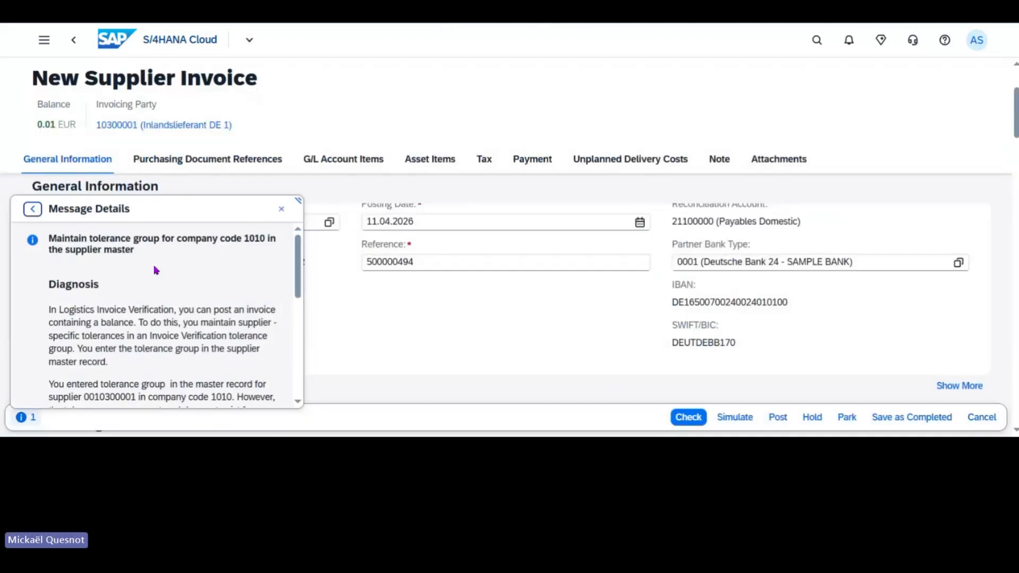
{"action": "left_click", "coordinate": [281, 209]}
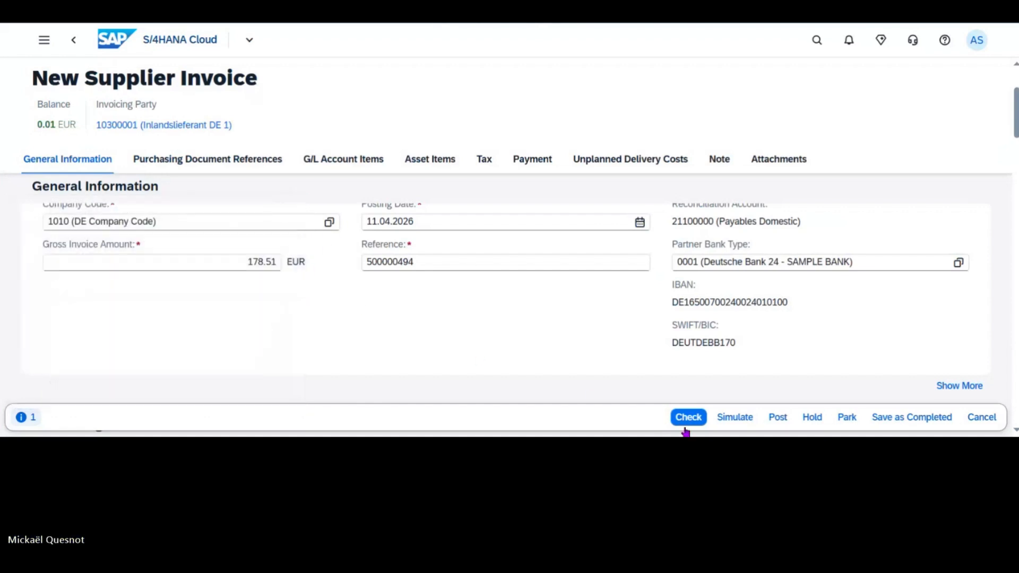
Simulate and post the supplier invoice, and decline to create another one.
{"action": "left_click", "coordinate": [724, 417]}
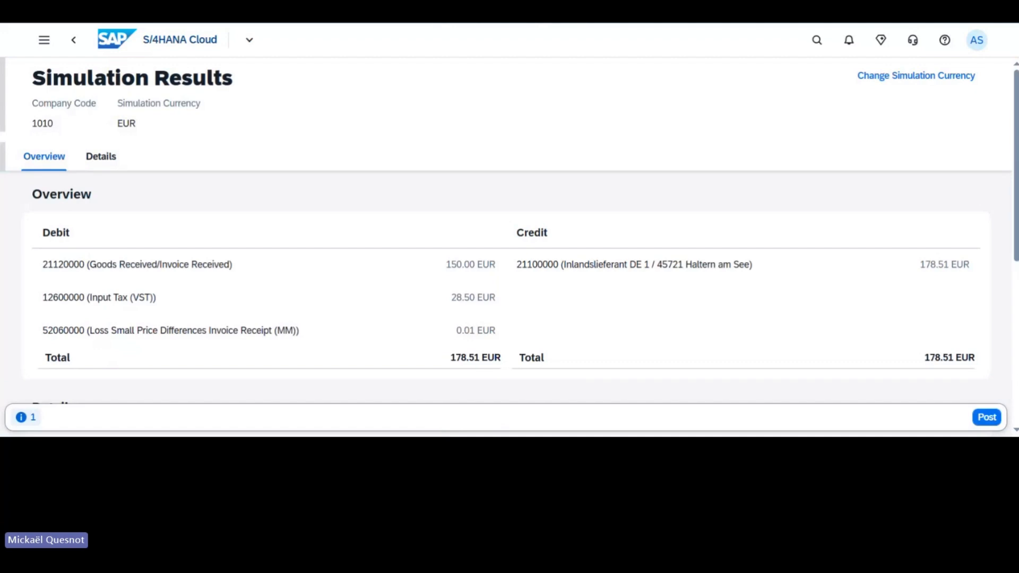
{"action": "left_click", "coordinate": [986, 417]}
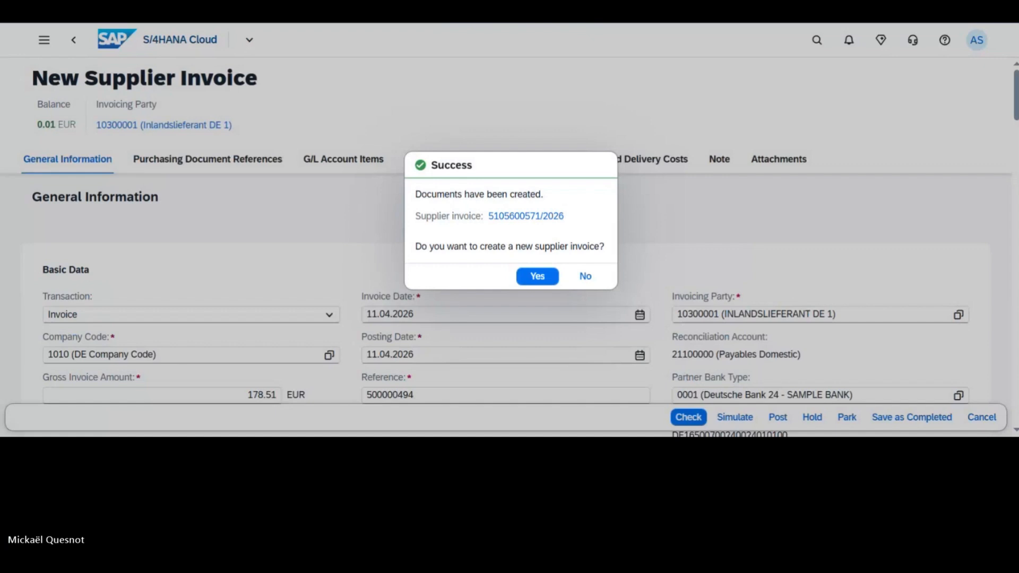
{"action": "left_click_drag", "start_coordinate": [565, 216], "coordinate": [489, 216]}
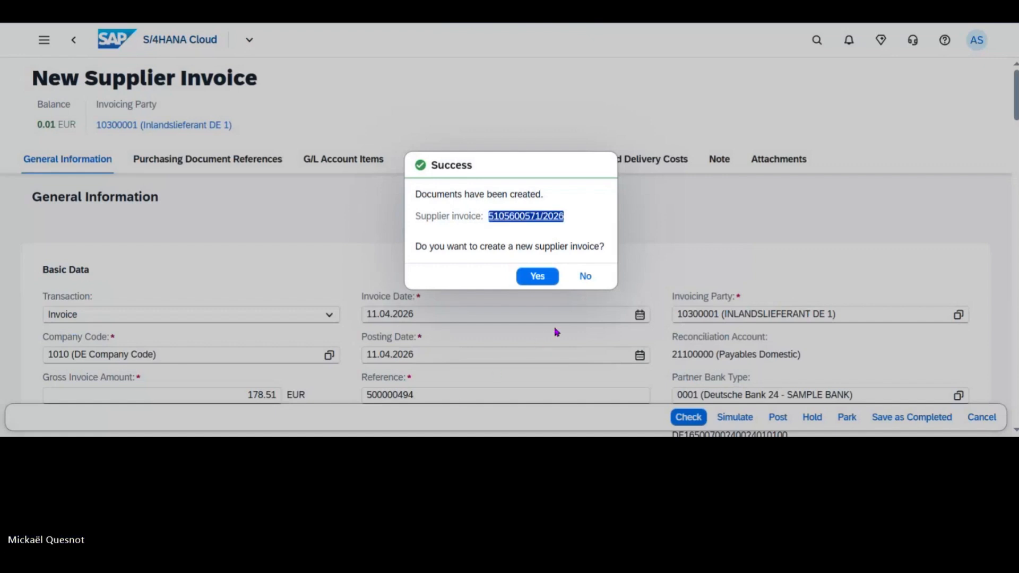
{"action": "left_click", "coordinate": [582, 286]}
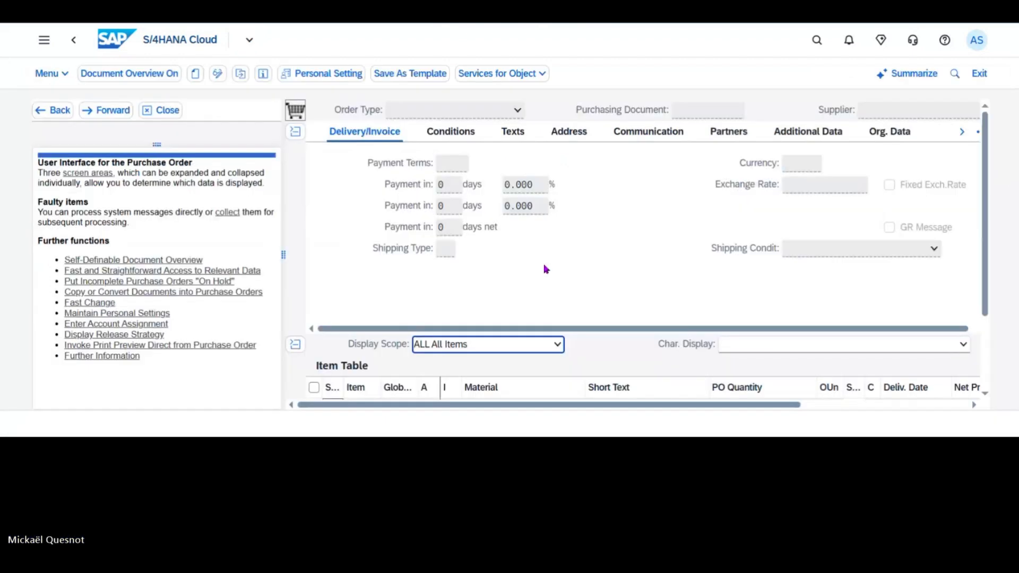
Search the apps for "me23n", launch the purchase order display and close its help text.
{"action": "scroll", "coordinate": [546, 269], "scroll_direction": "down", "scroll_amount": 2}
{"action": "left_click", "coordinate": [821, 44]}
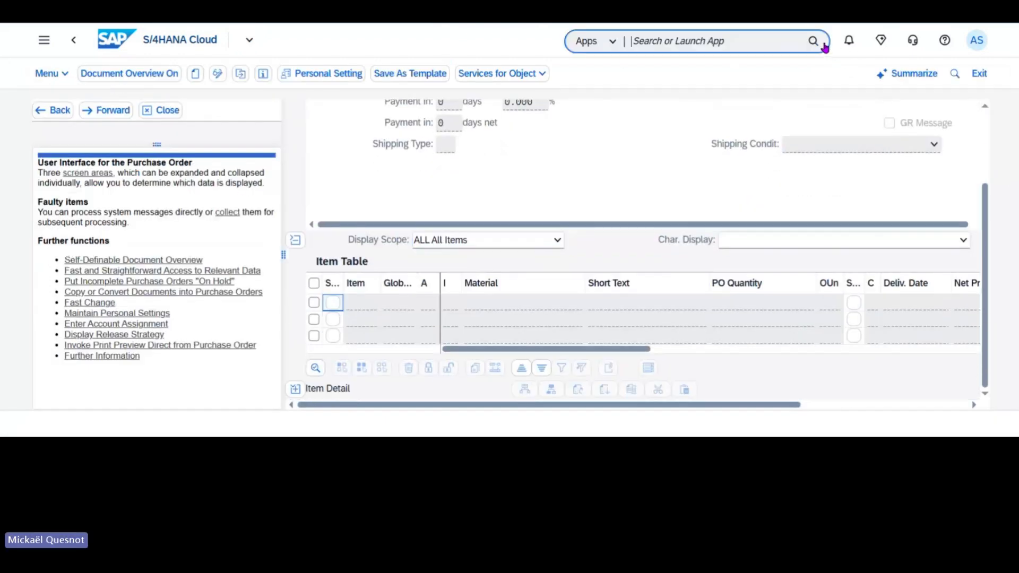
{"action": "type", "text": "me23n"}
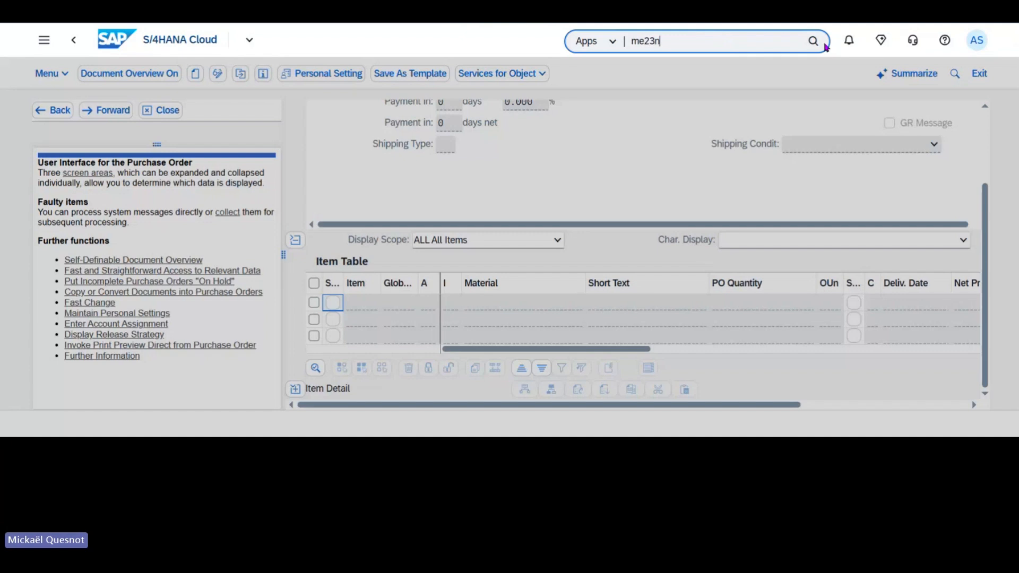
{"action": "left_click", "coordinate": [759, 71]}
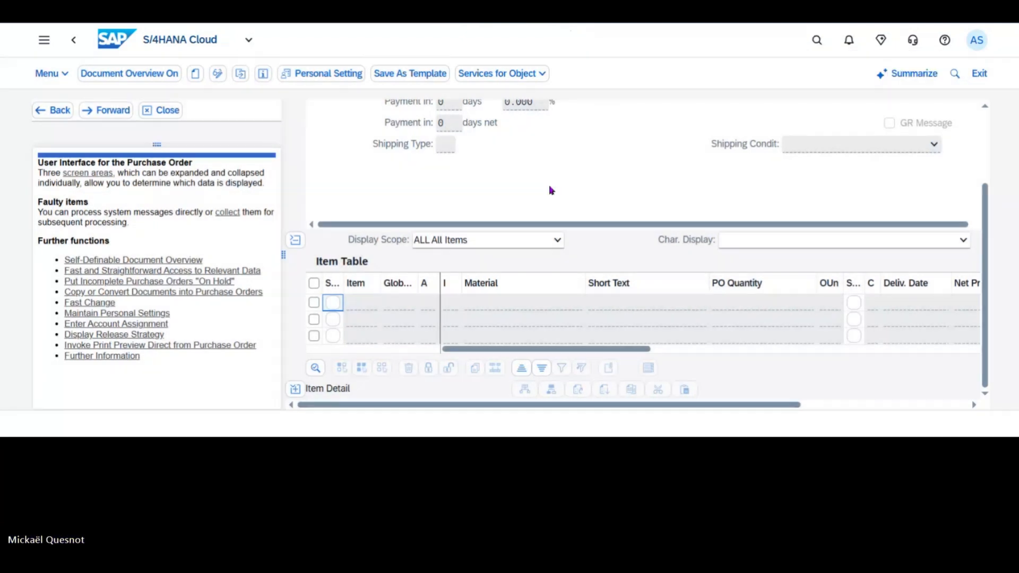
{"action": "left_click", "coordinate": [171, 118]}
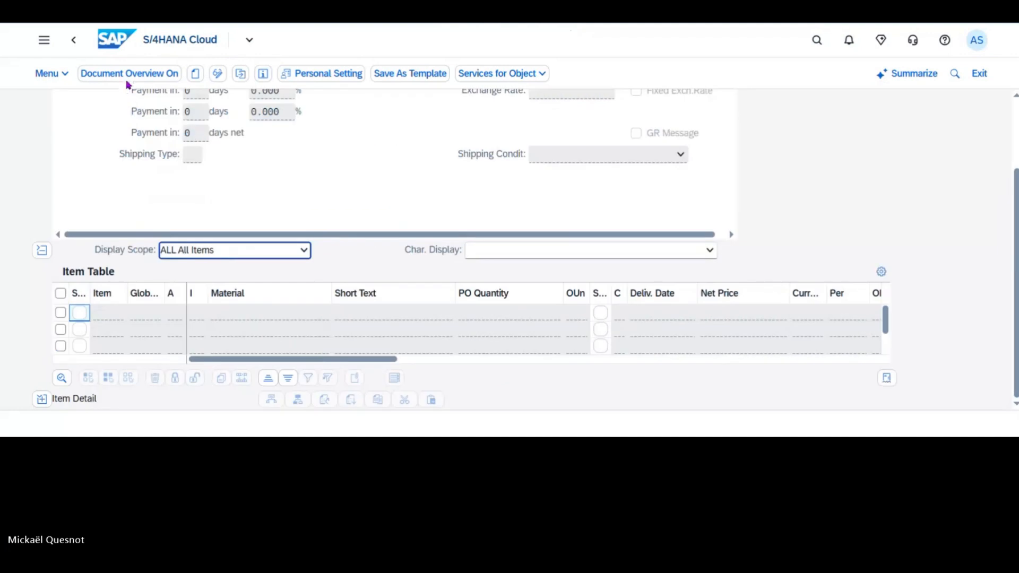
List my purchase orders in the document overview and open the packaging purchase order.
{"action": "left_click", "coordinate": [47, 182]}
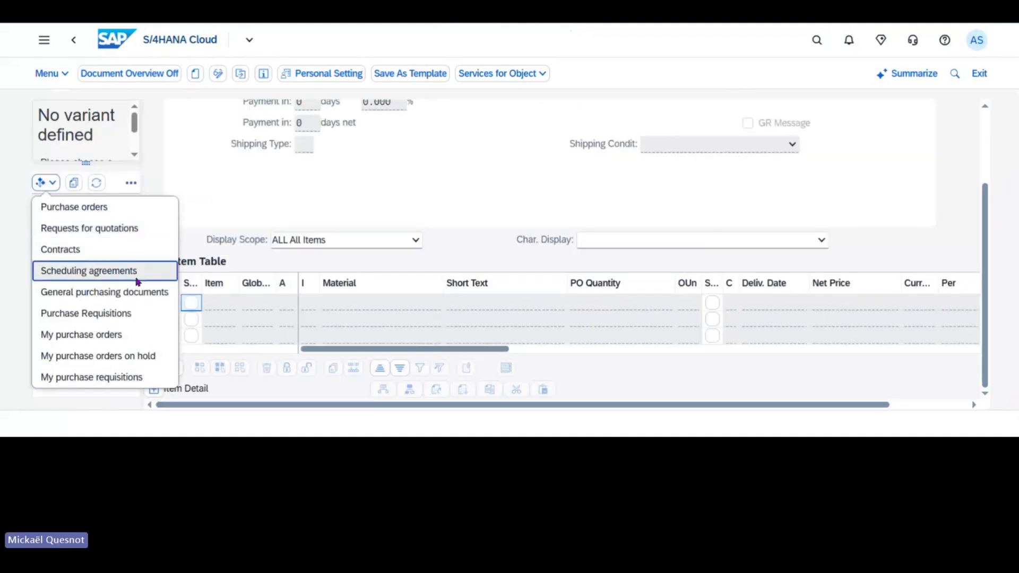
{"action": "left_click", "coordinate": [124, 334]}
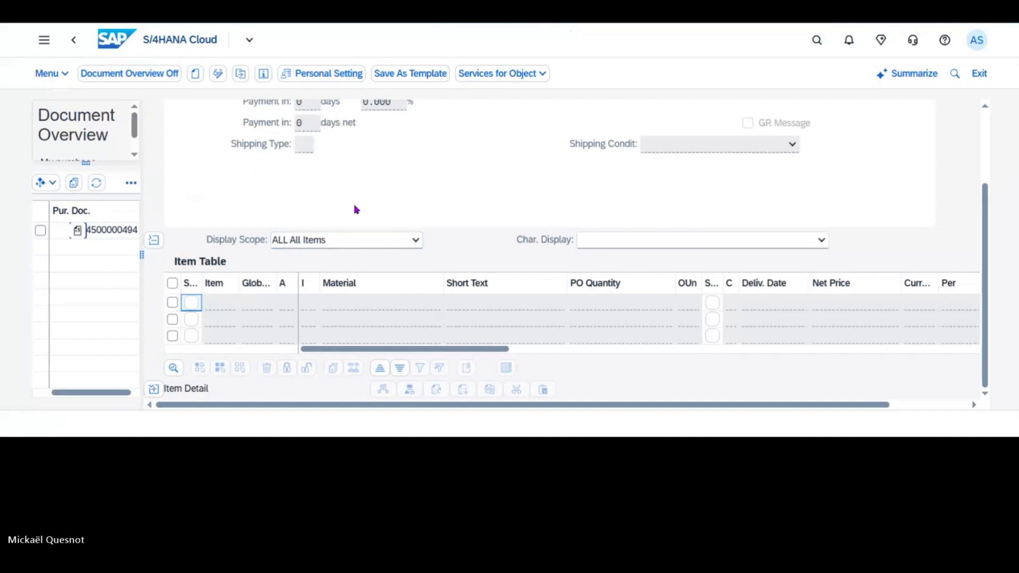
{"action": "left_click", "coordinate": [102, 231]}
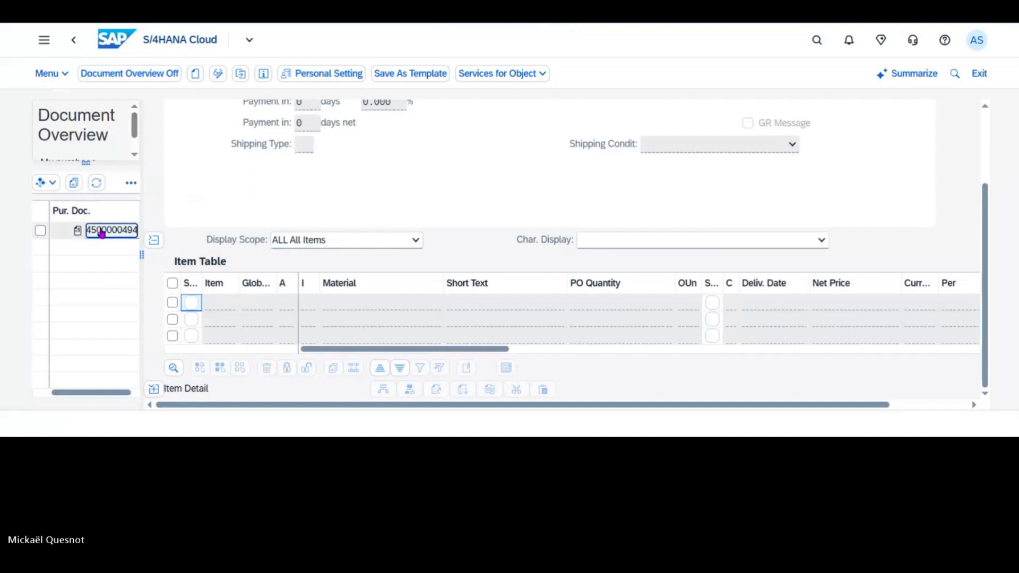
Examine the Purchase Order History of the Packaging (External Processing) item for the goods receipt and invoice receipt entries.
{"action": "scroll", "coordinate": [458, 246], "scroll_direction": "down", "scroll_amount": 4}
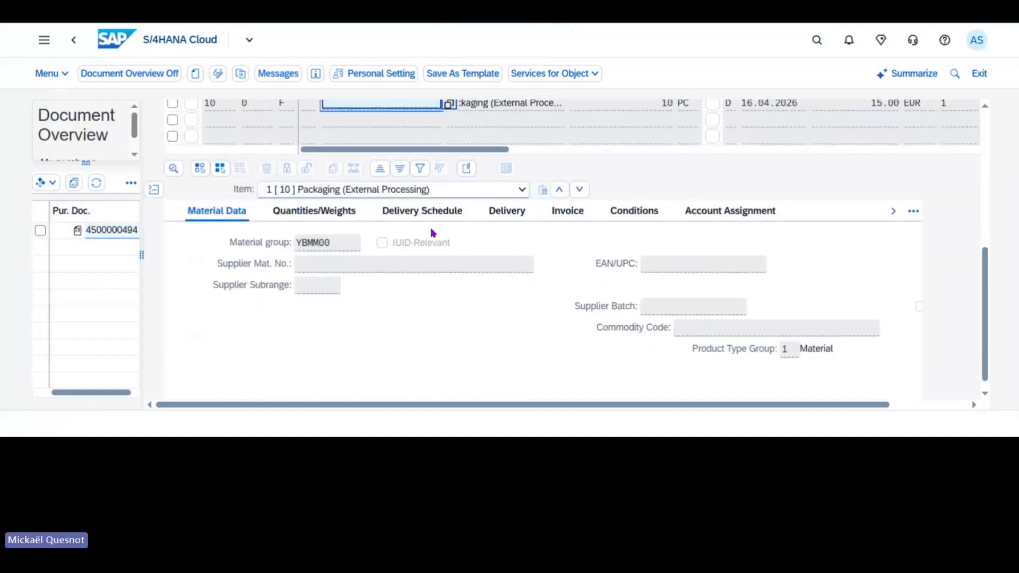
{"action": "left_click", "coordinate": [913, 211]}
{"action": "scroll", "coordinate": [891, 319], "scroll_direction": "down", "scroll_amount": 1}
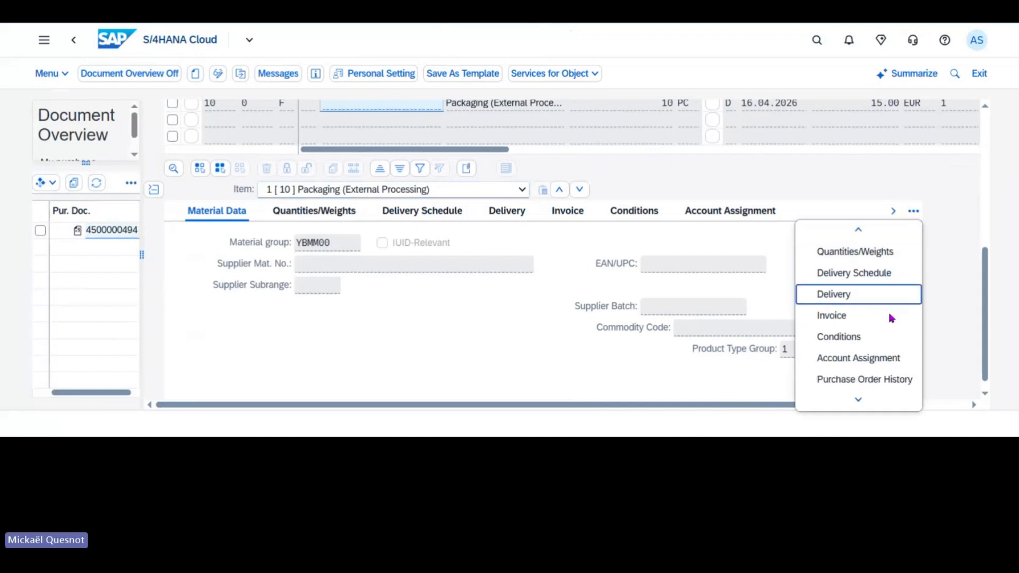
{"action": "scroll", "coordinate": [893, 320], "scroll_direction": "down", "scroll_amount": 1}
{"action": "left_click", "coordinate": [904, 359]}
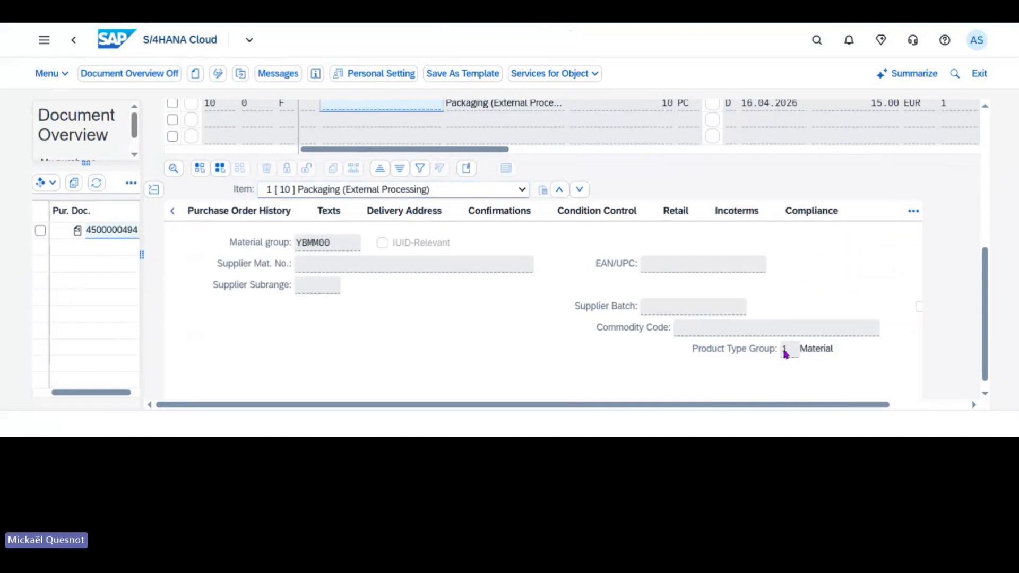
{"action": "left_click_drag", "start_coordinate": [985, 220], "coordinate": [996, 283]}
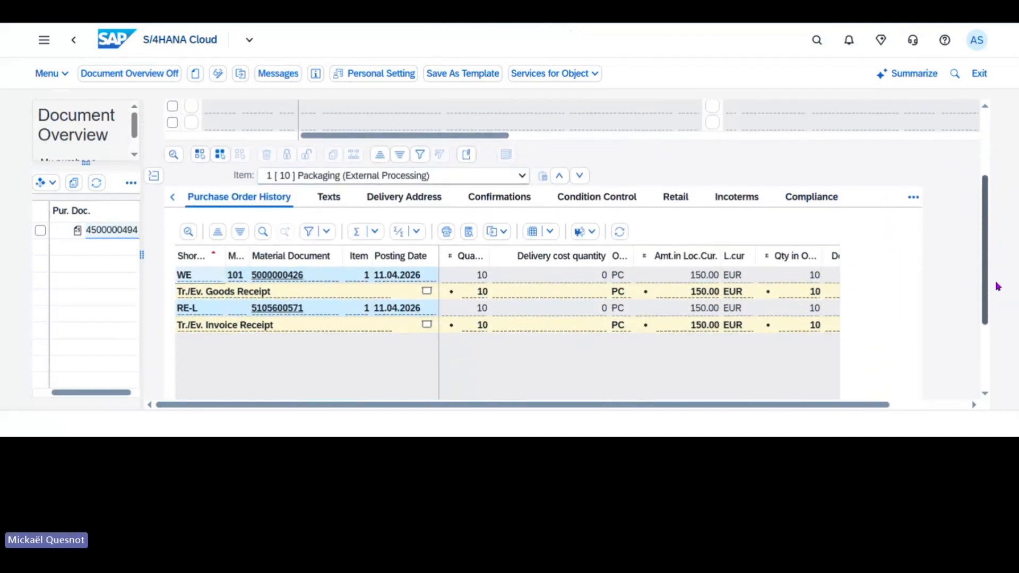